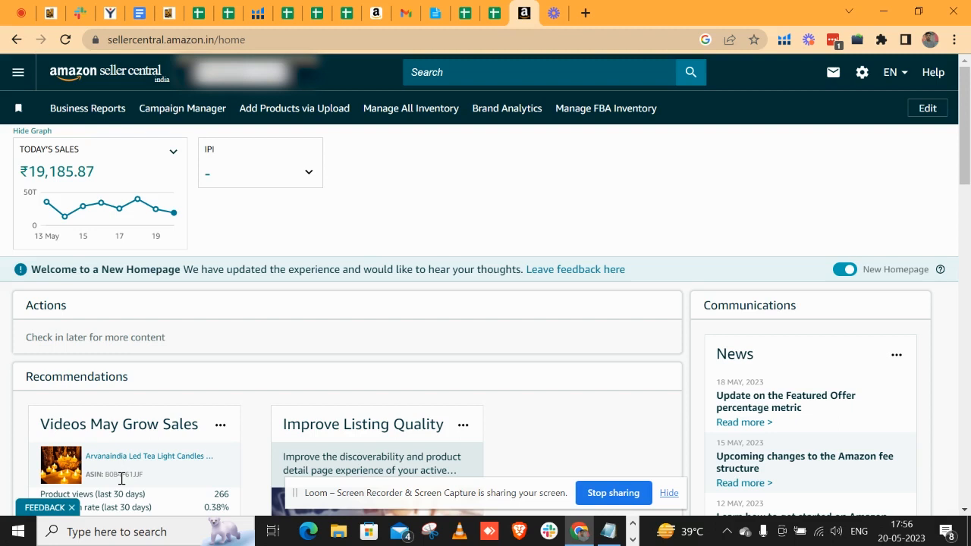
Open the Add Products via Upload page from the Catalogue section
click(215, 530)
click(16, 82)
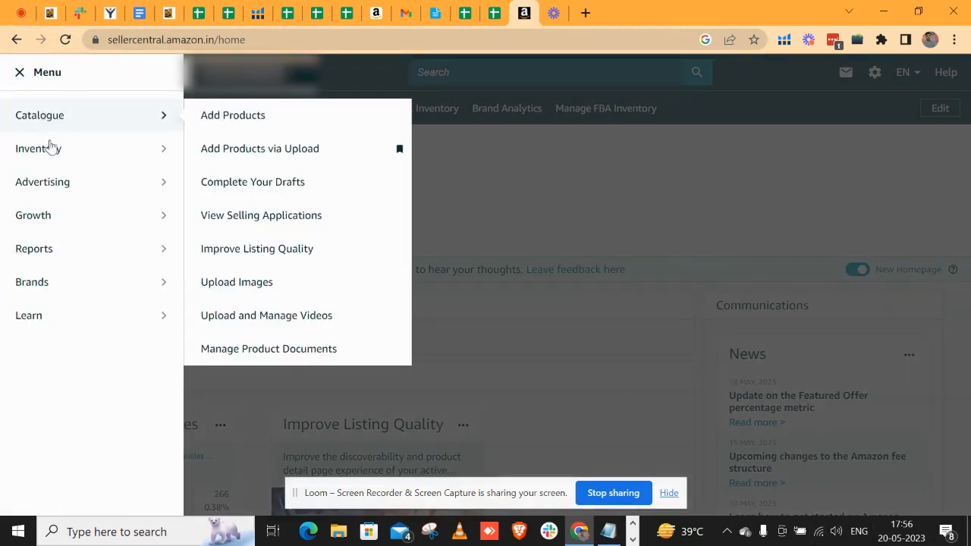
mouse_move(48, 119)
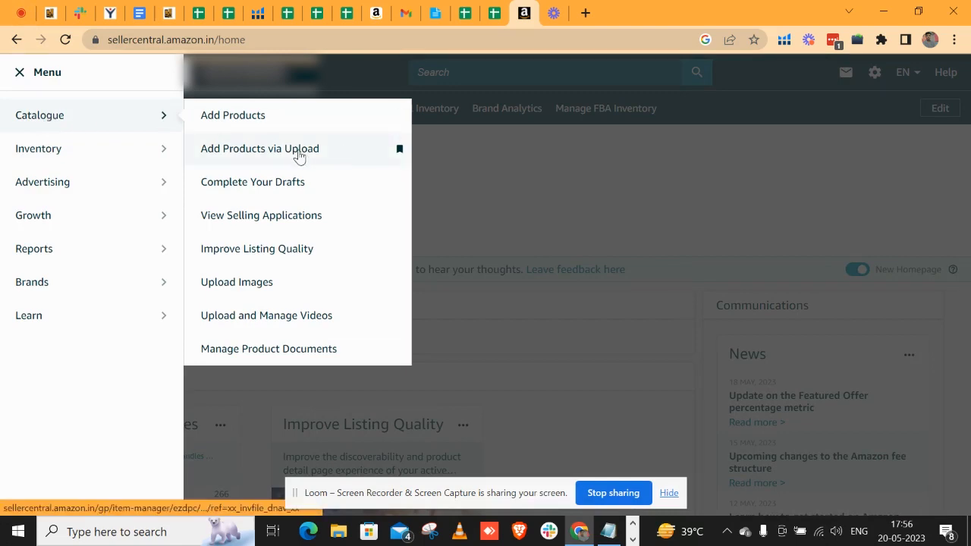
click(295, 151)
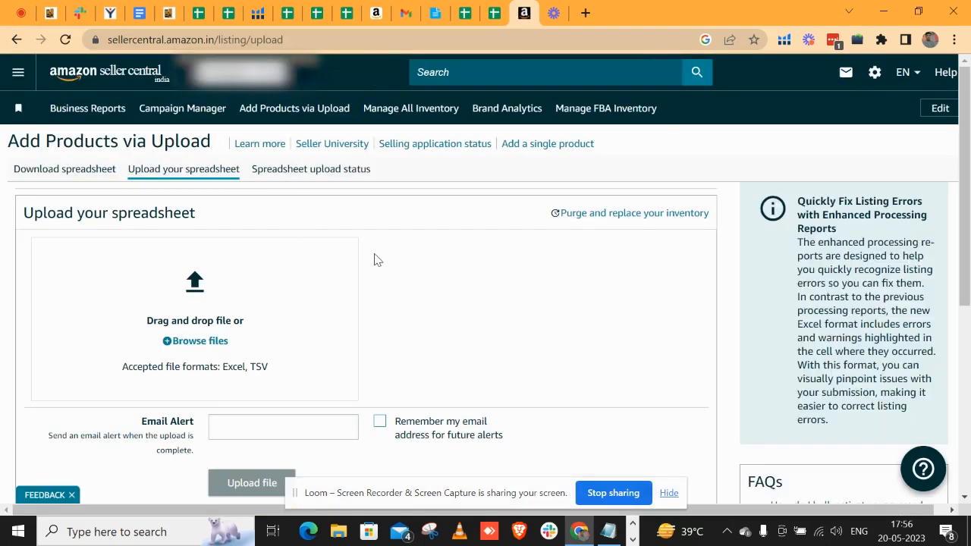
Get the product template for listing products not currently in Amazon's catalogue, for the Amazon.in marketplace
click(72, 173)
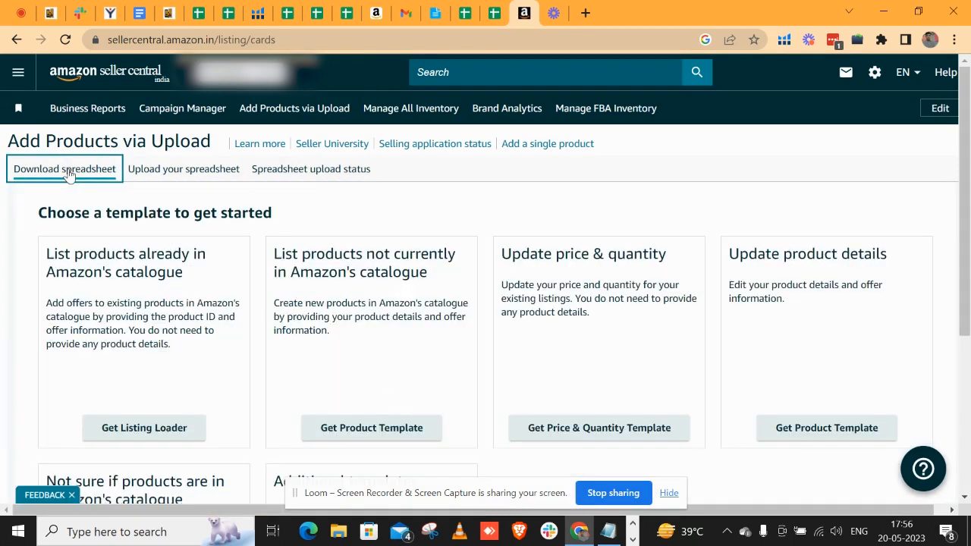
click(404, 423)
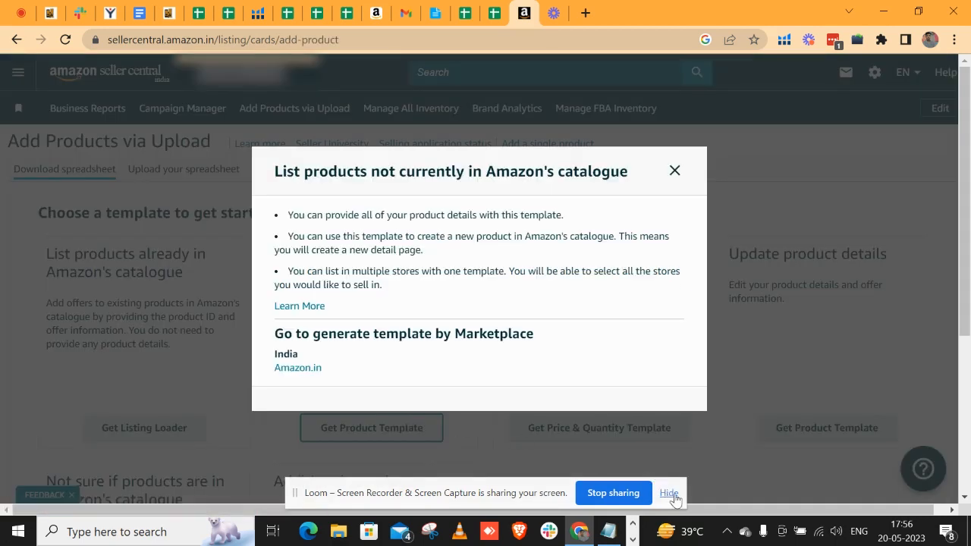
click(669, 495)
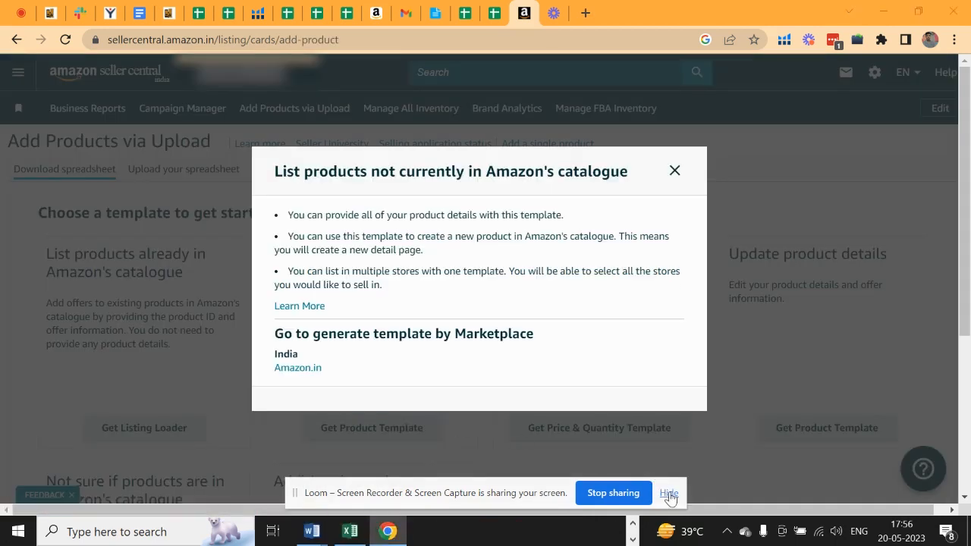
click(311, 370)
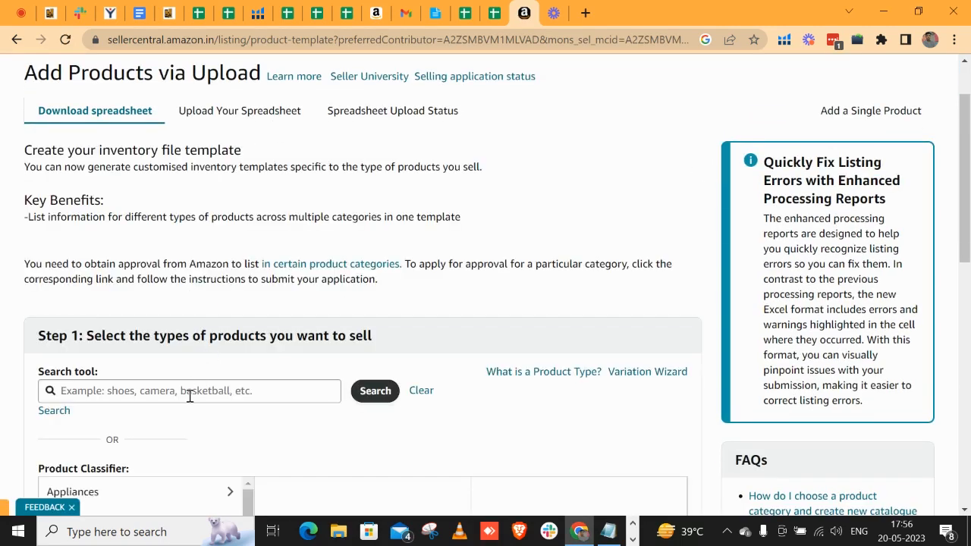
Search the product types for "tshirt"
click(190, 391)
text(tshiu)
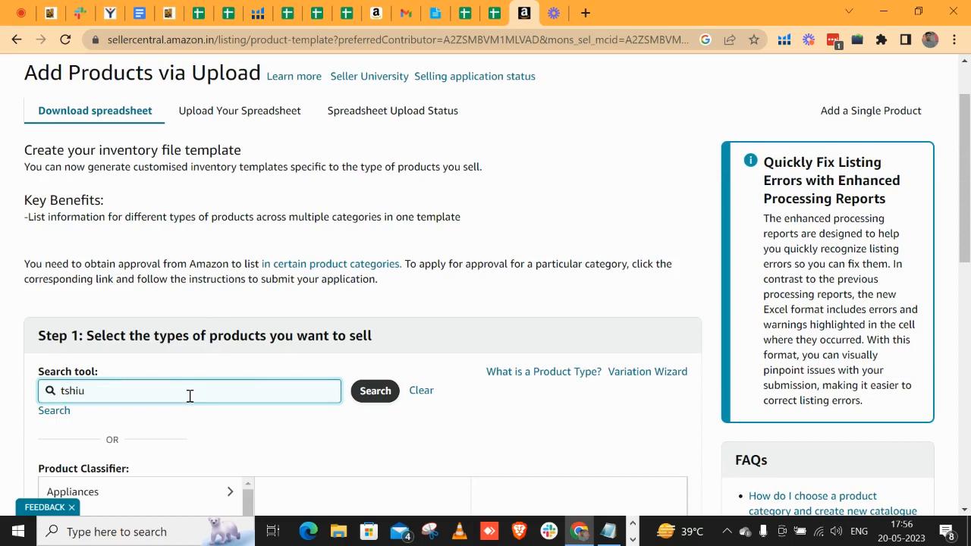
key(BackSpace)
text(rt)
click(383, 392)
Select the SHIRT product type under Clothing & Accessories > Men > T-Shirts & Polos > T-Shirts
scroll(458, 410, down, 2)
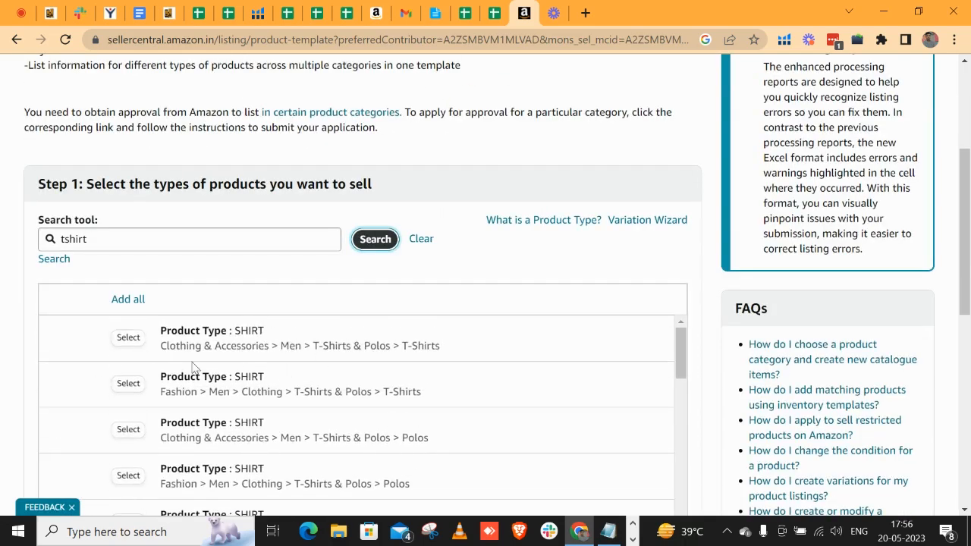
scroll(361, 385, down, 2)
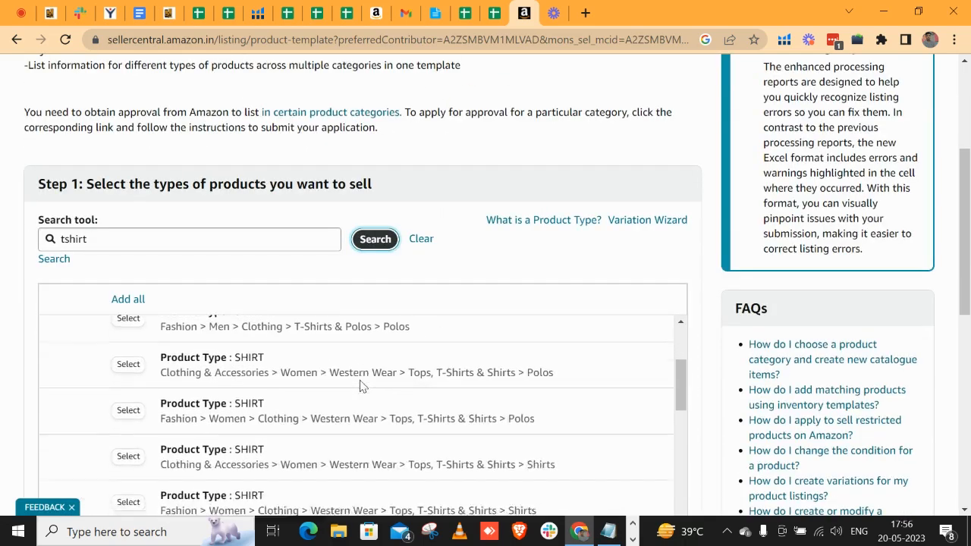
scroll(360, 386, down, 3)
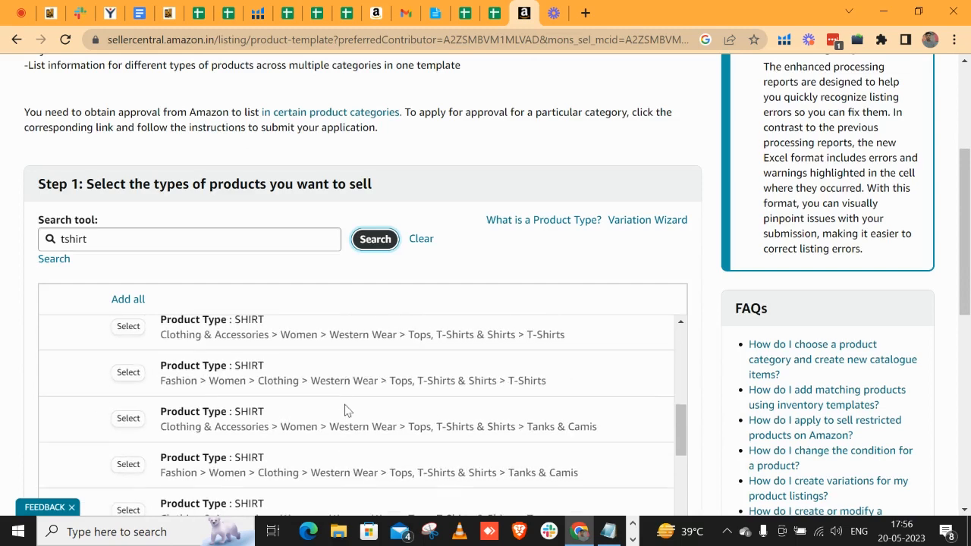
scroll(345, 410, up, 3)
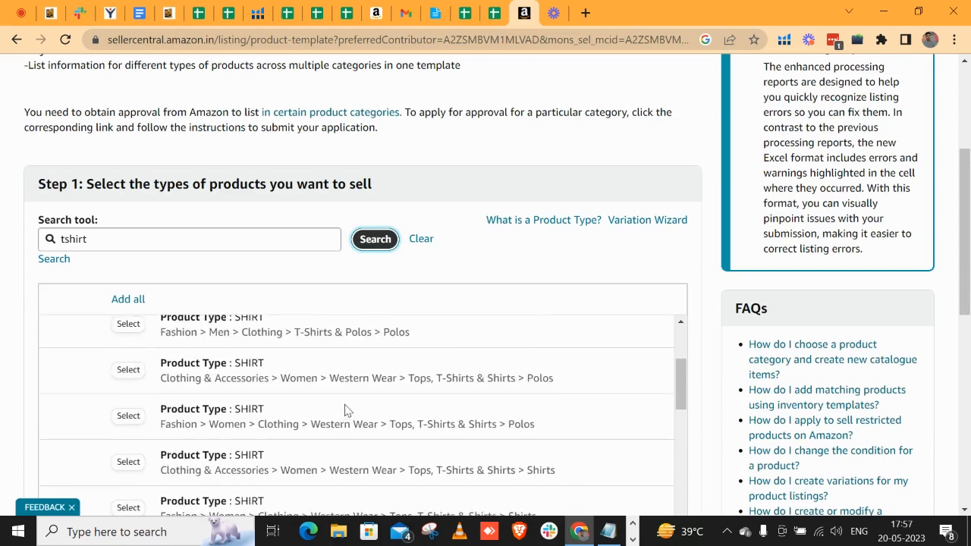
scroll(345, 409, down, 3)
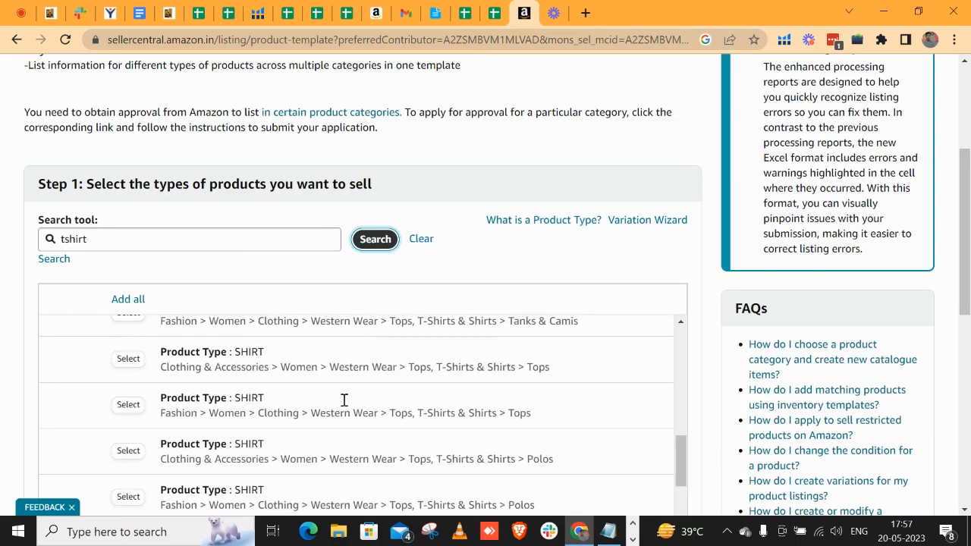
scroll(341, 404, up, 3)
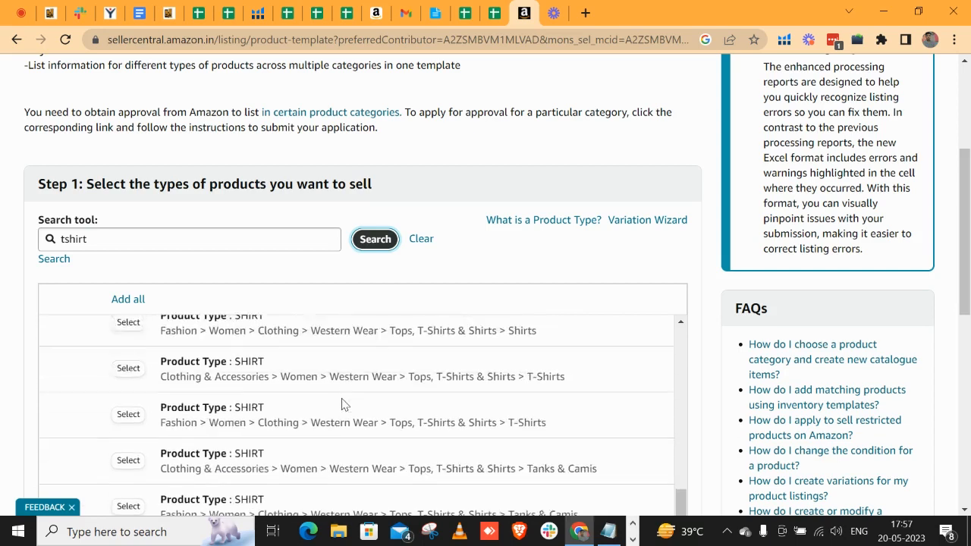
scroll(431, 390, up, 5)
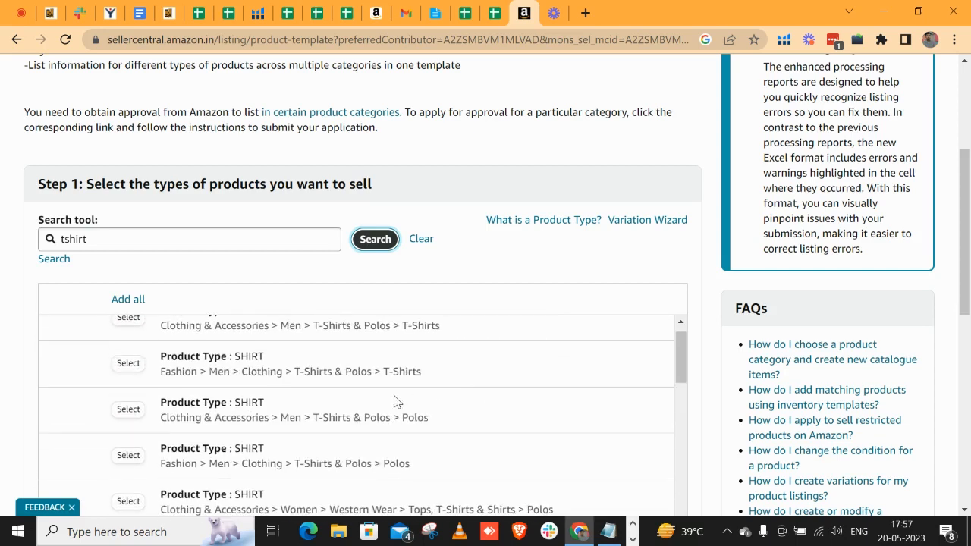
click(125, 337)
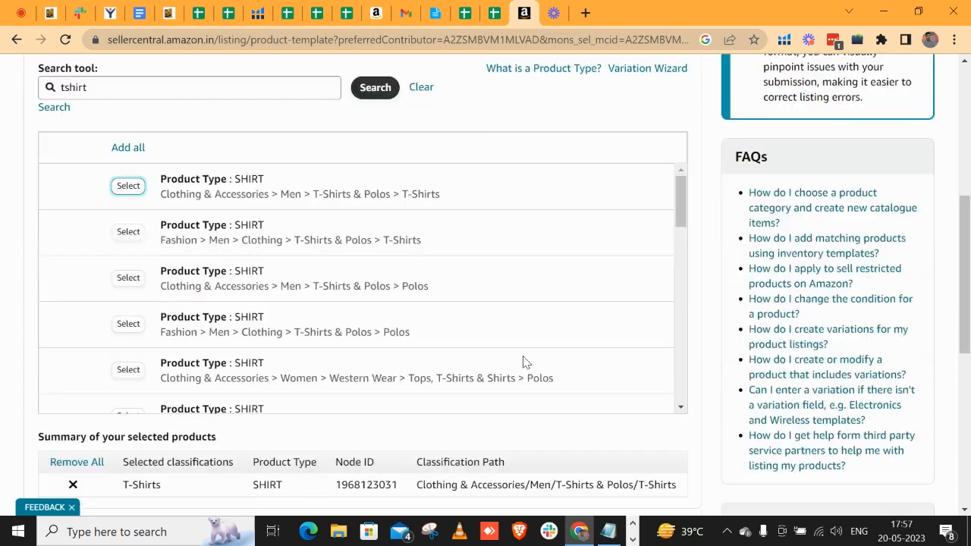
Generate the inventory file template for the selected T-Shirts classification
scroll(524, 361, down, 4)
scroll(680, 400, down, 3)
scroll(747, 401, down, 4)
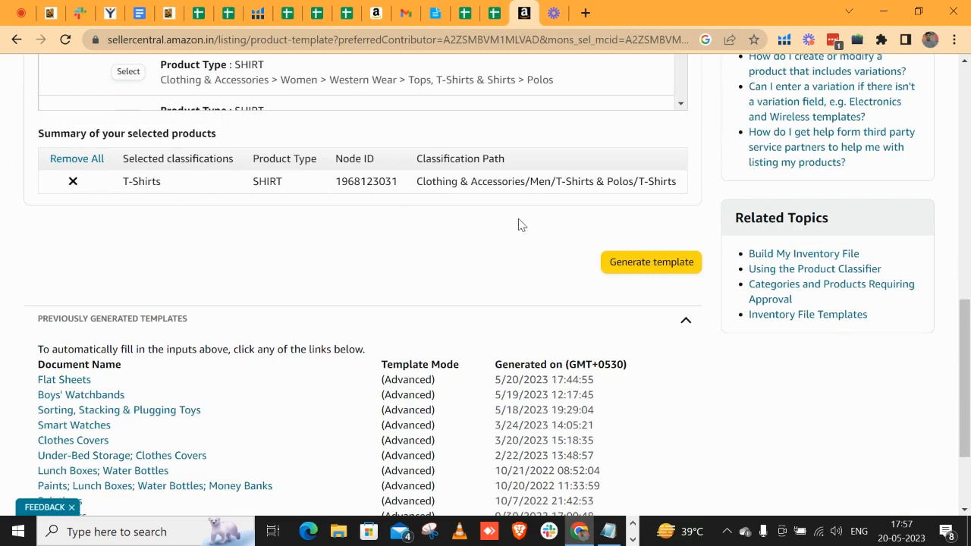
click(648, 263)
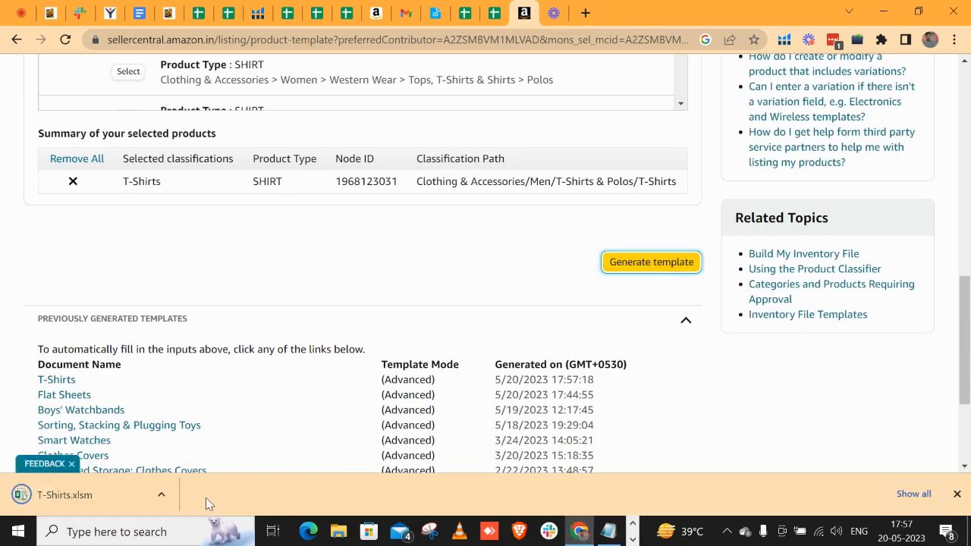
Open the downloaded T-Shirts.xlsm file in Excel and enable editing
click(161, 493)
click(189, 384)
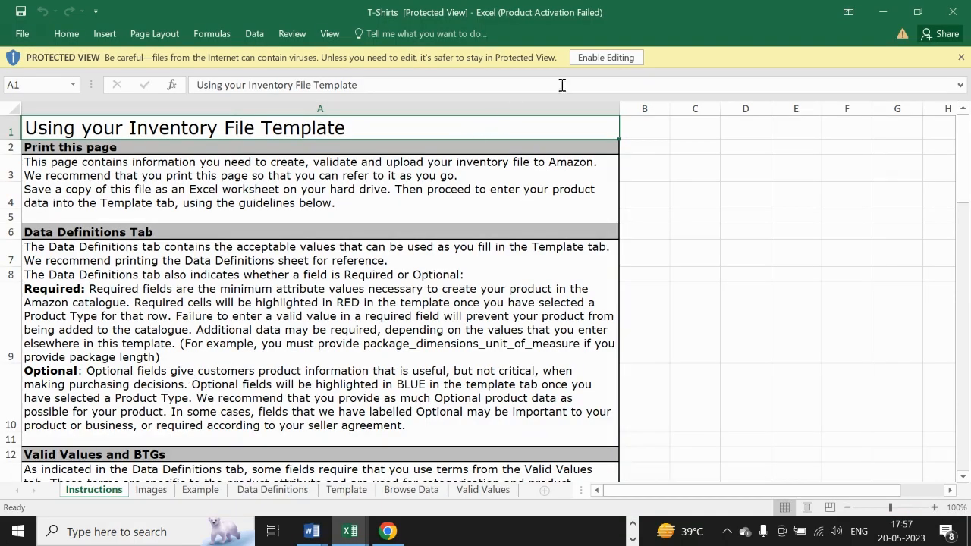
click(591, 58)
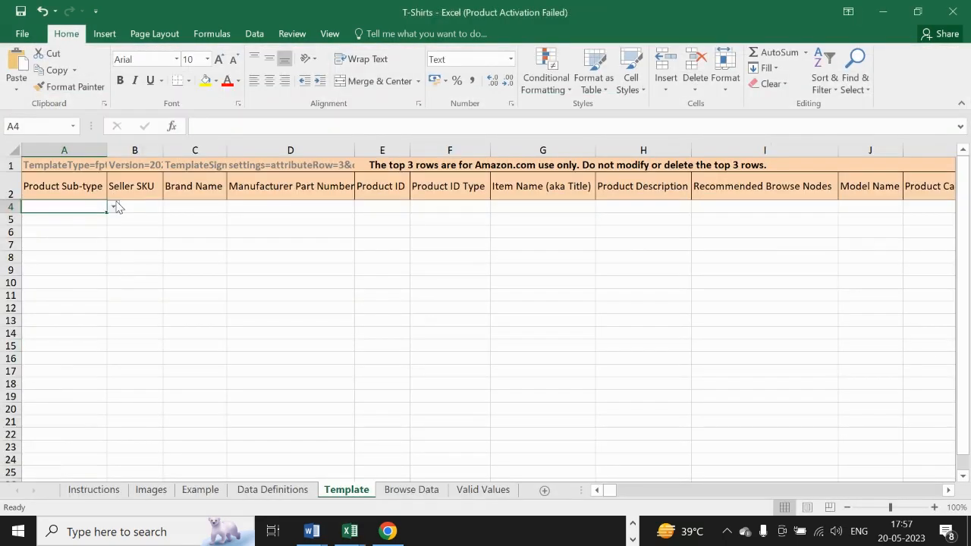
Set the Product Sub-type to shirt in row 4 and fill it down to row 7
click(113, 207)
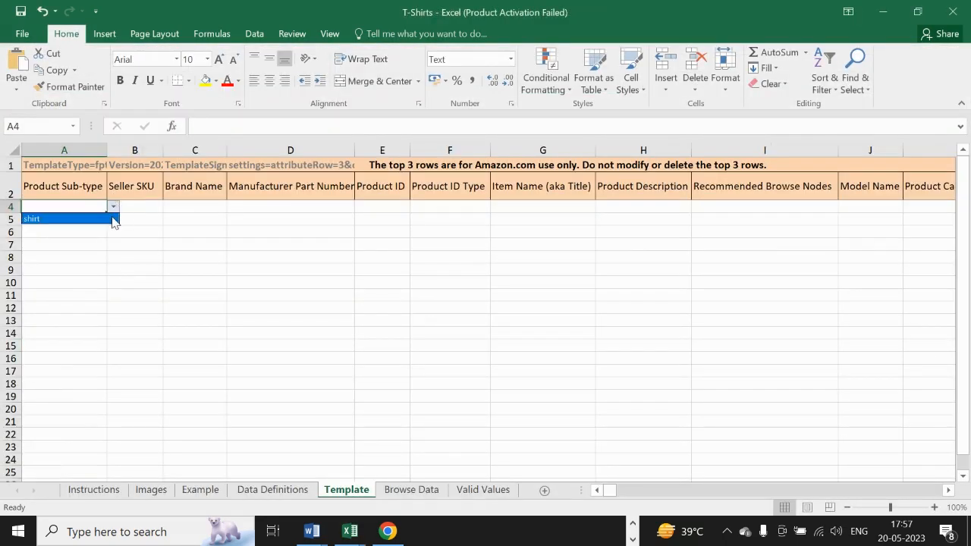
click(111, 219)
drag(107, 211, 107, 248)
Enter "Tshirt" as the Seller SKU in cell B4
click(134, 220)
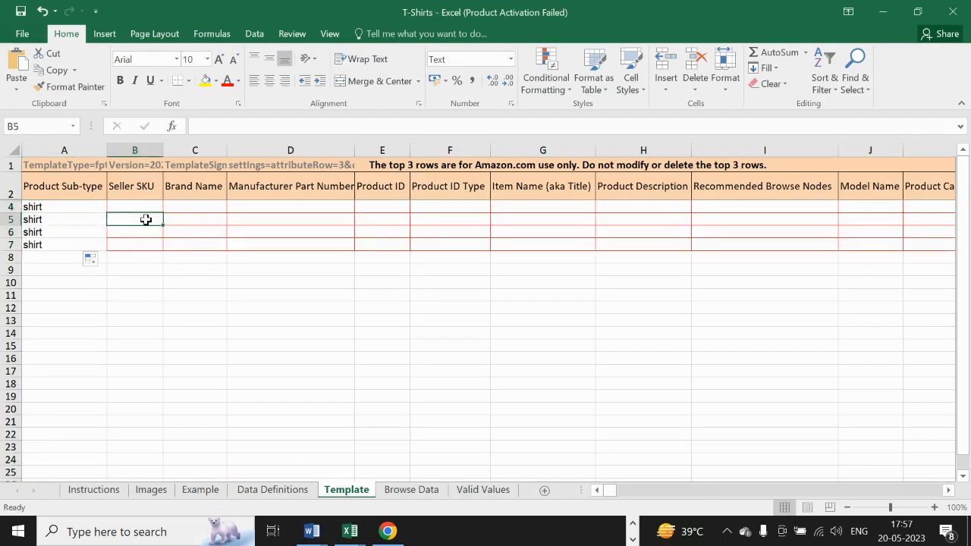
click(141, 203)
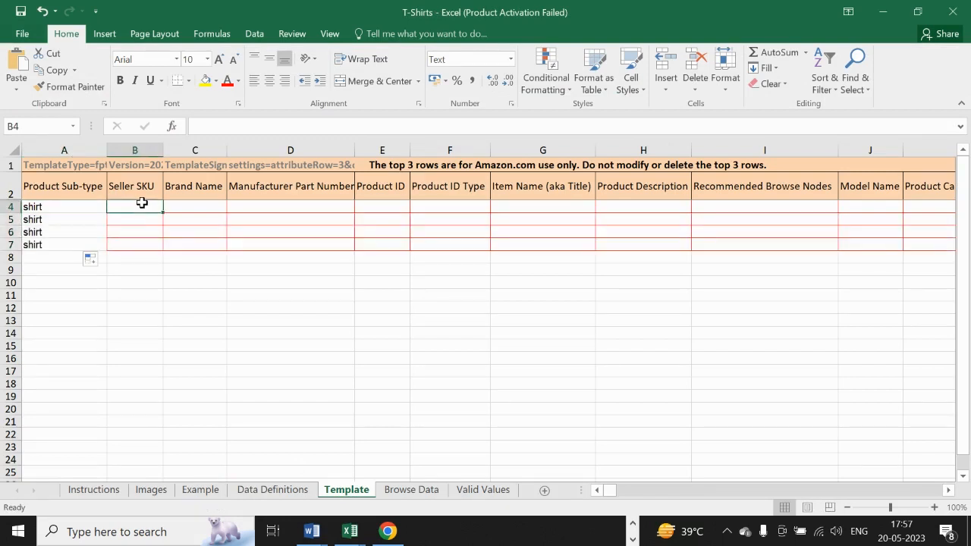
text(Tshirt)
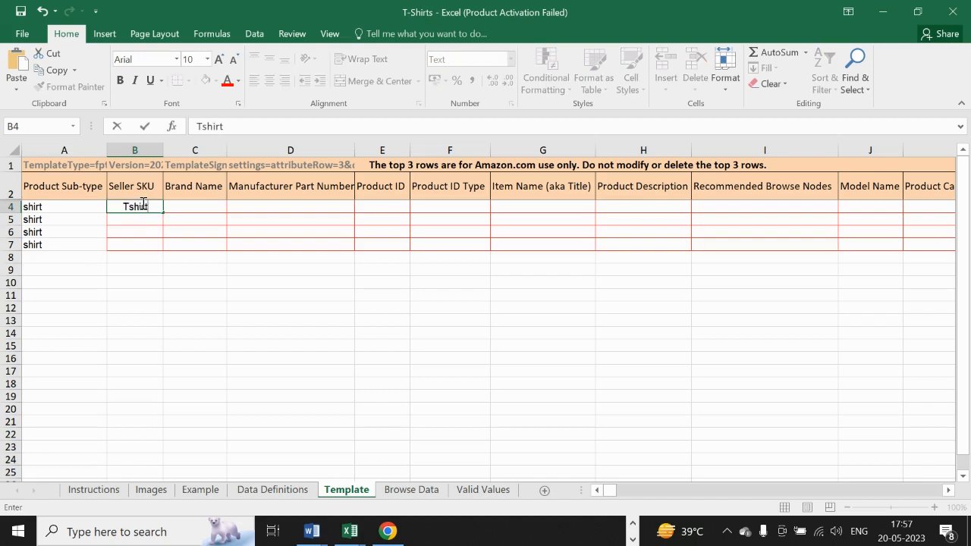
key(Return)
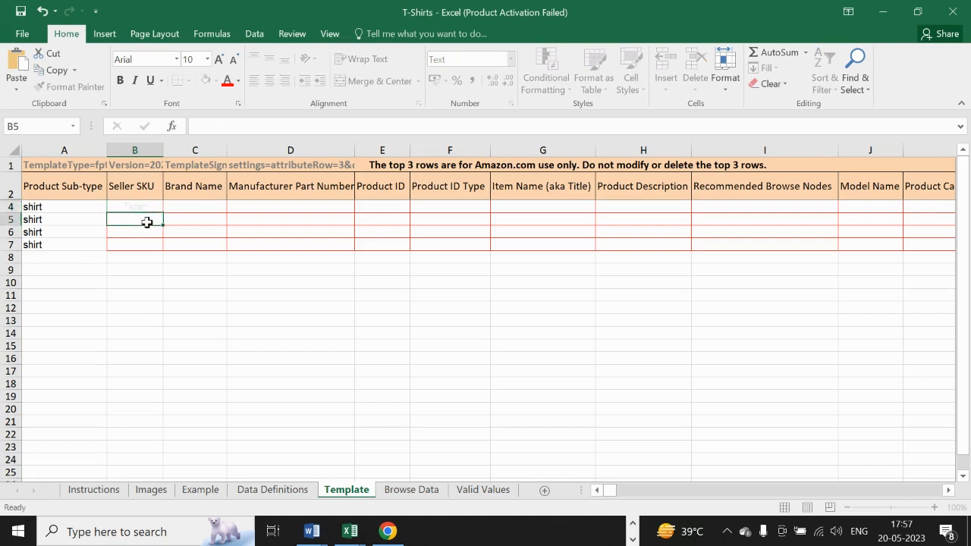
click(137, 204)
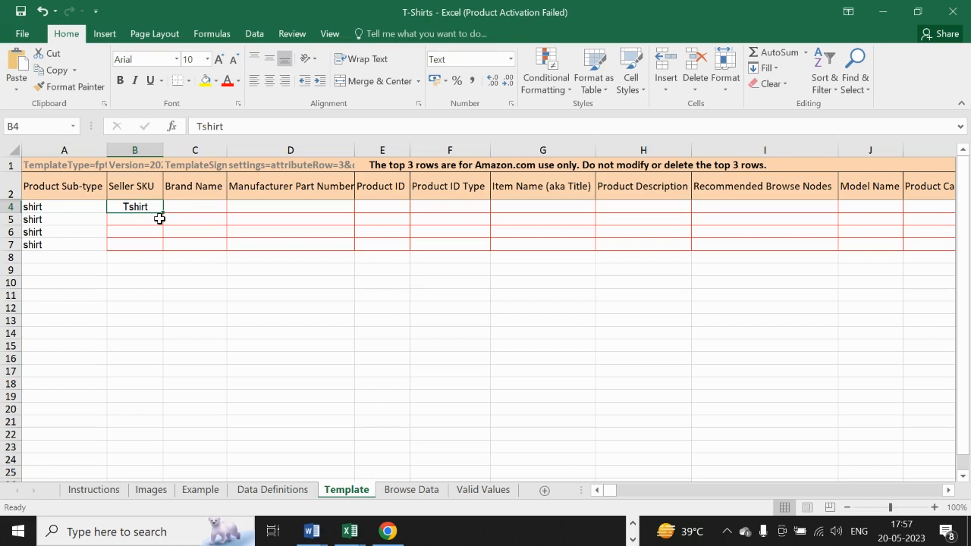
Enter "Tshirt_1" as the Seller SKU in B5 and fill the series down to Tshirt_3 in B7
click(159, 218)
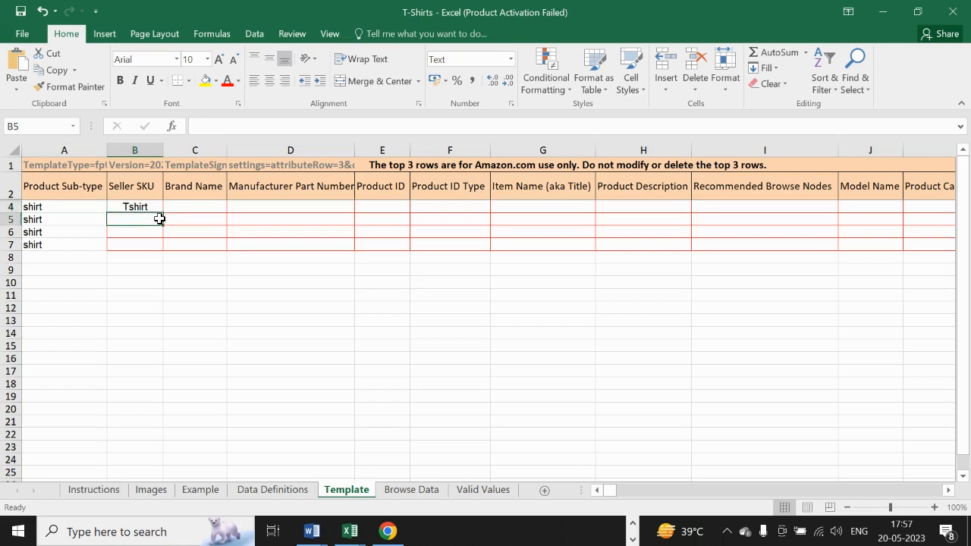
text(Tshirt)
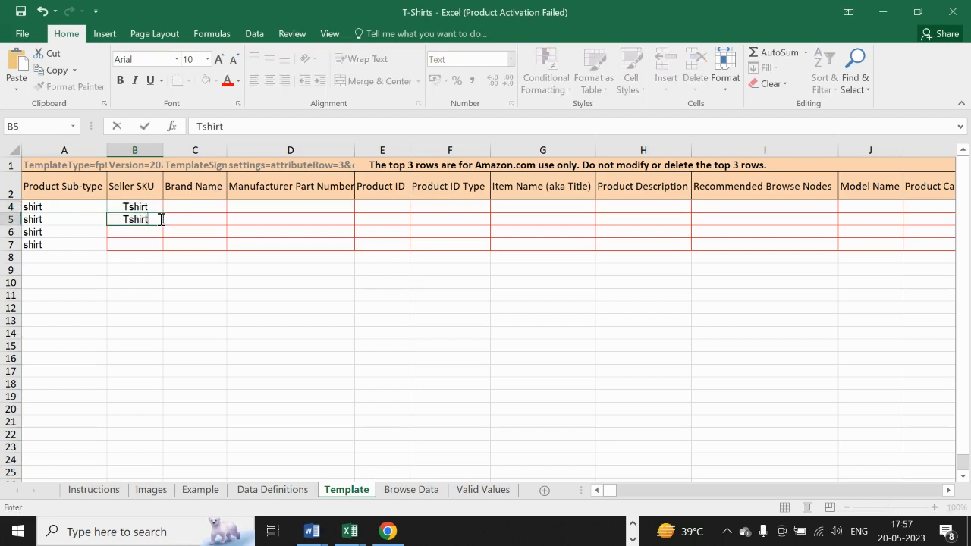
text(_1)
key(ctrl+Return)
drag(162, 226, 162, 250)
click(158, 207)
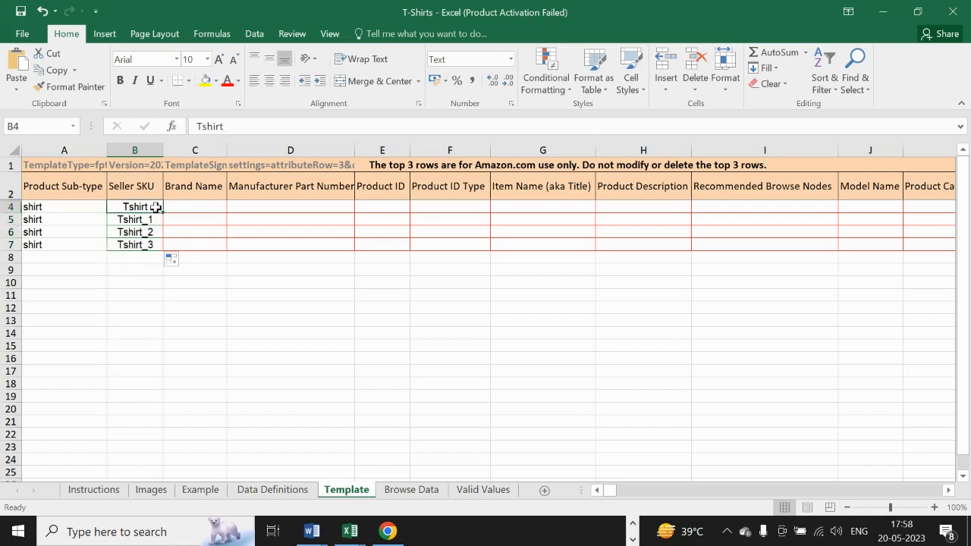
click(11, 207)
click(41, 220)
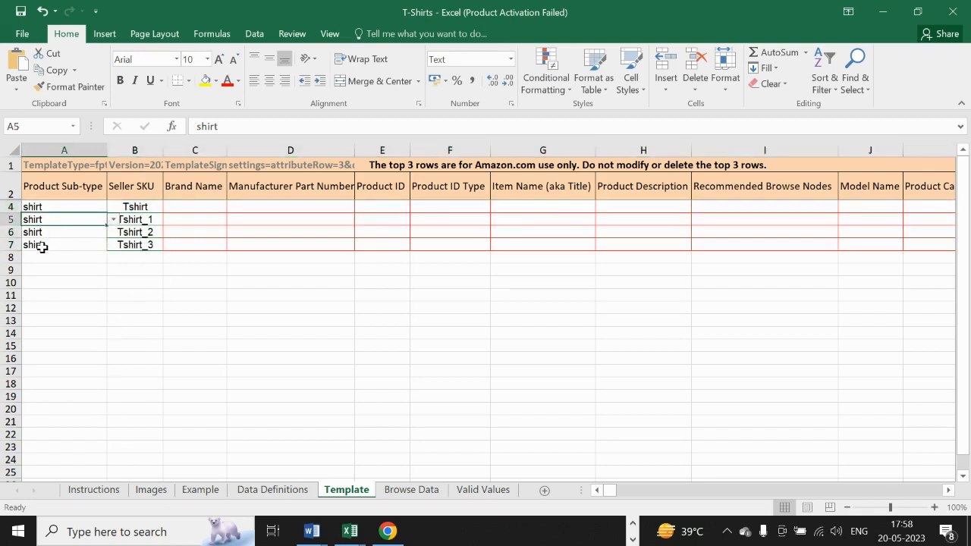
click(43, 245)
click(144, 207)
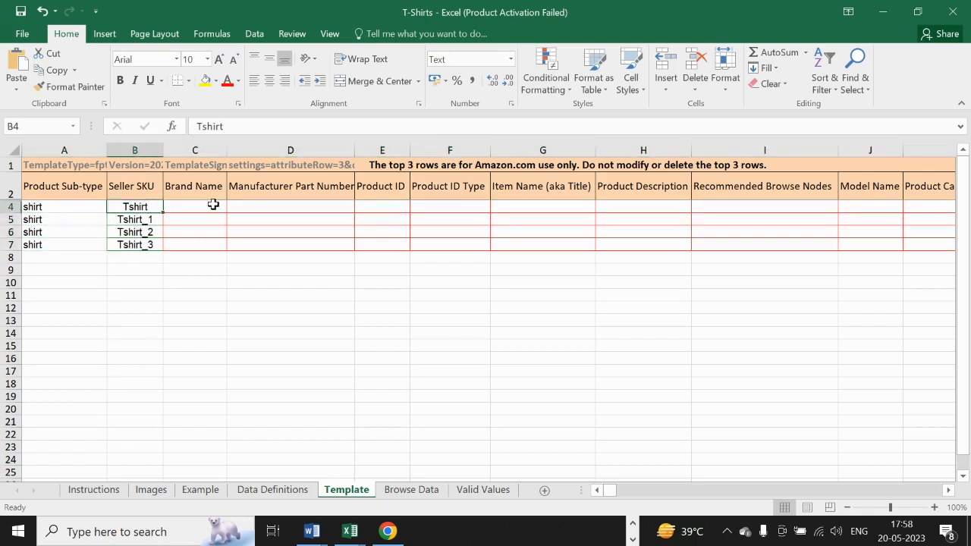
Set the Brand Name in row 4 to Arvanaindia
click(213, 207)
click(234, 207)
click(277, 230)
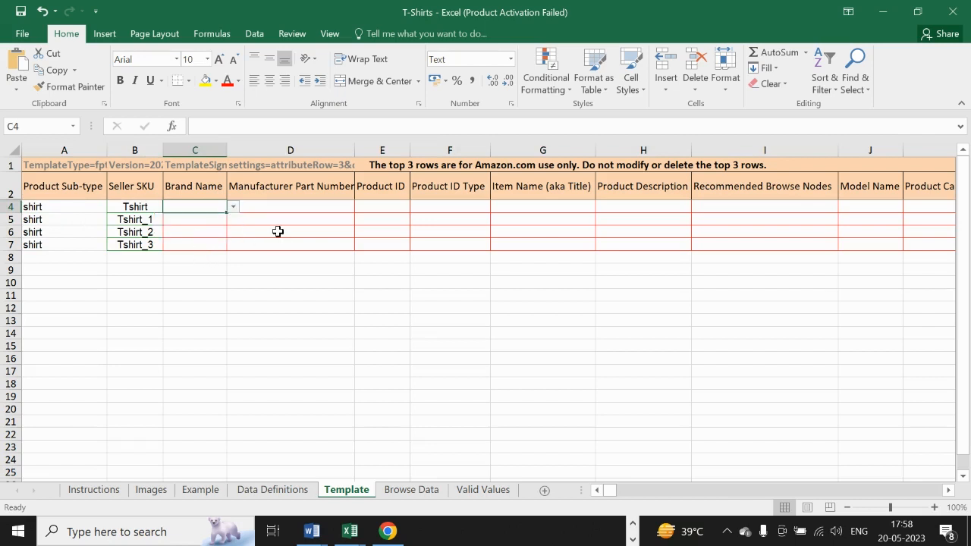
click(233, 206)
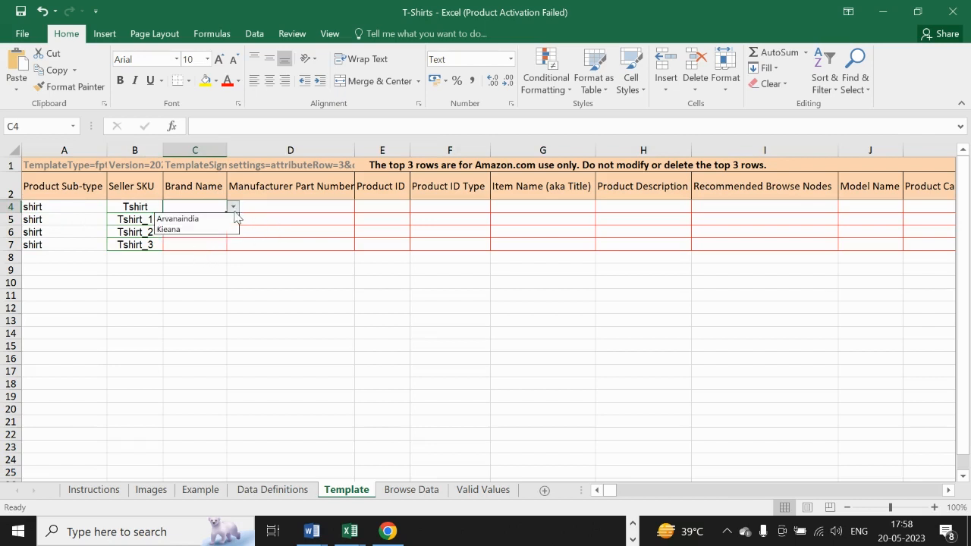
click(196, 220)
Copy the Seller SKUs Tshirt_1 to Tshirt_3 into the Manufacturer Part Number cells D5 to D7
click(293, 211)
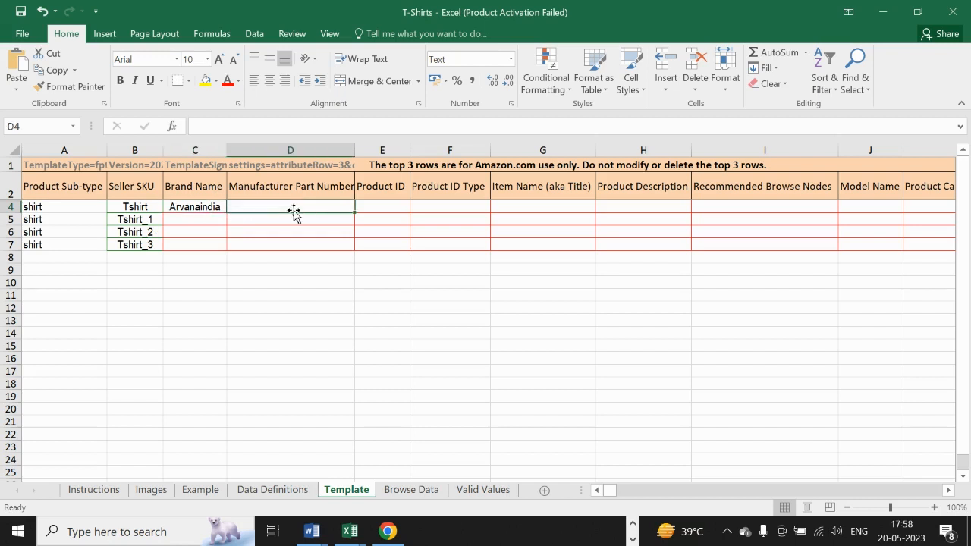
click(146, 221)
drag(147, 221, 144, 245)
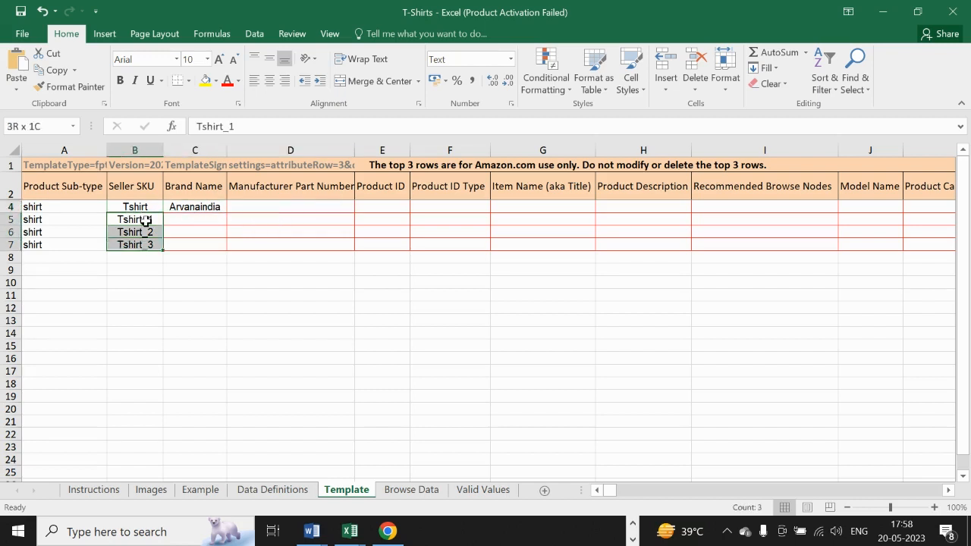
key(ctrl+c)
click(285, 216)
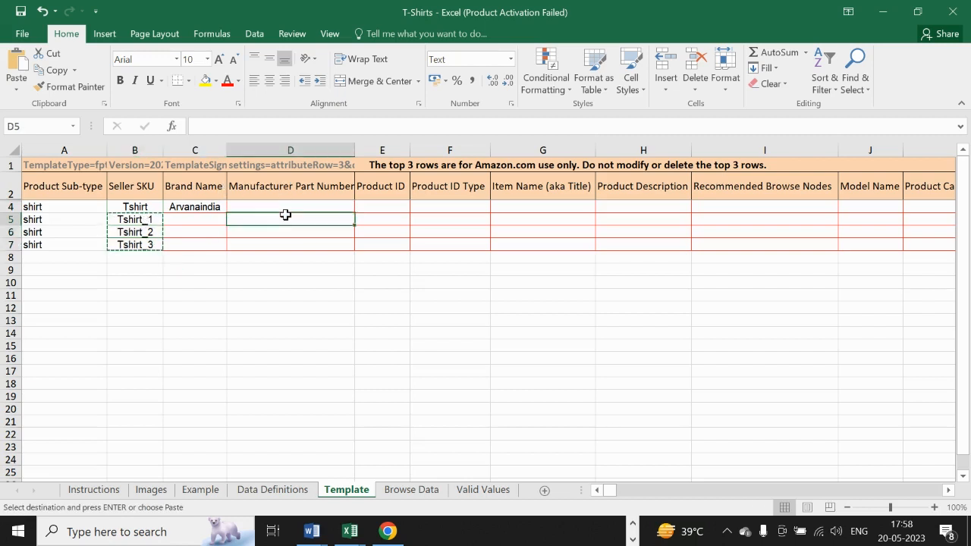
key(ctrl+v)
Set the Product ID Type in row 4 to EAN and fill it down to row 7
click(455, 206)
click(496, 206)
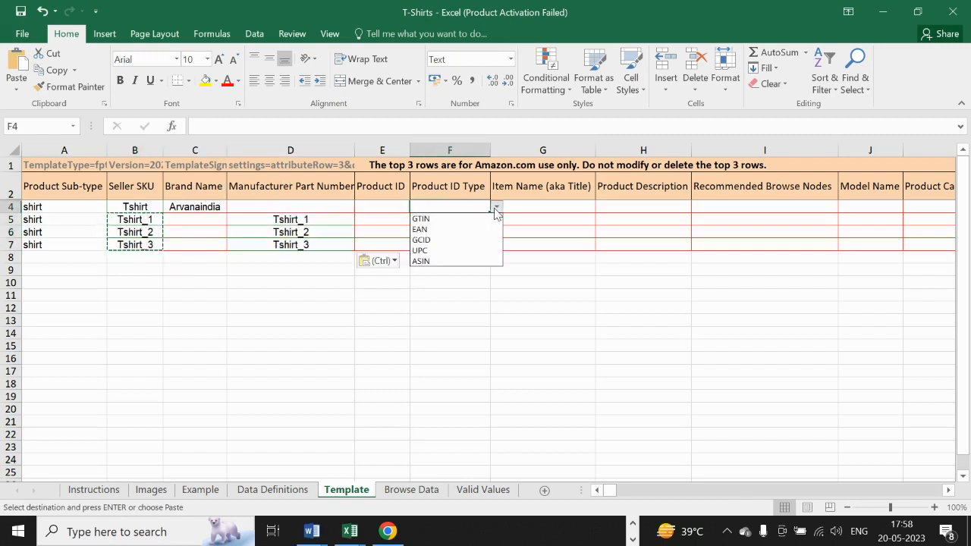
click(474, 226)
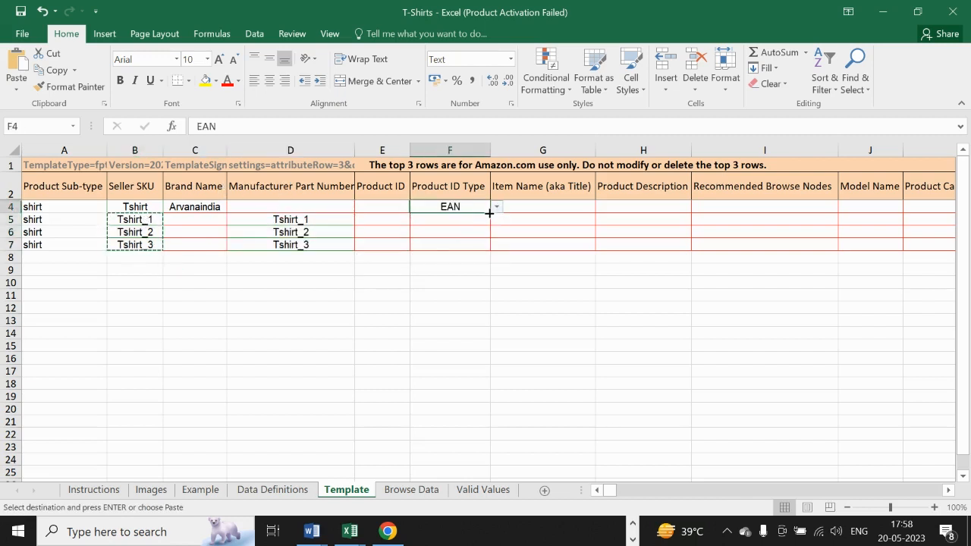
drag(490, 212, 485, 248)
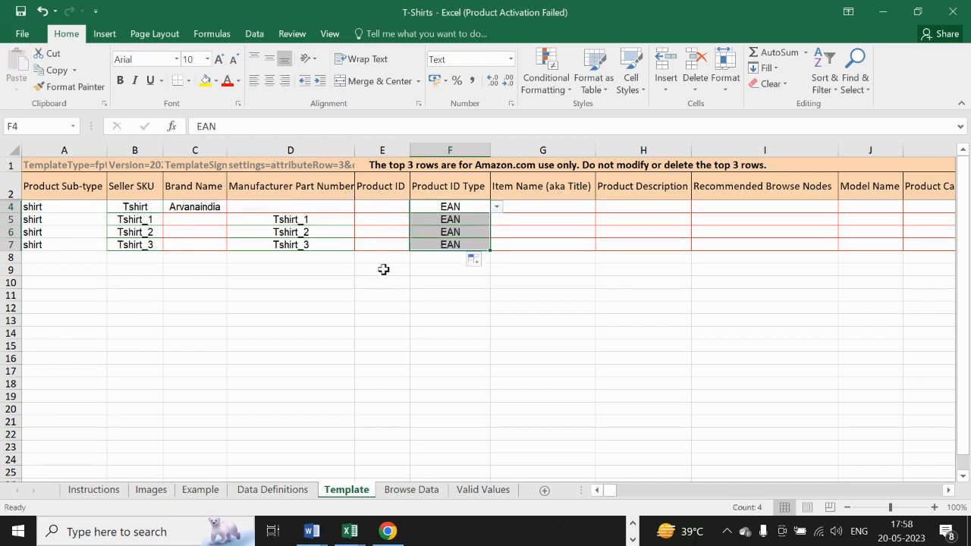
click(383, 231)
click(376, 216)
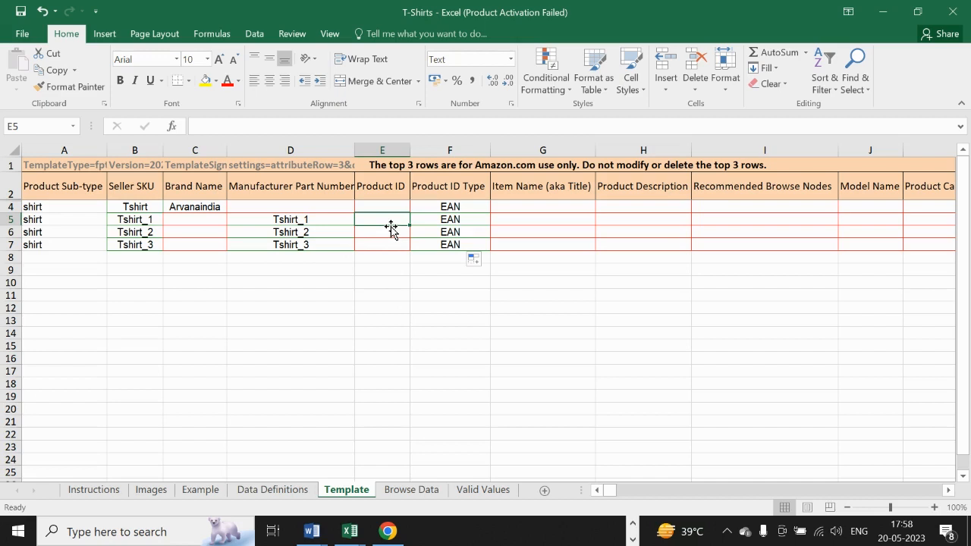
Open the Item Name cell G4 for editing, and search Amazon.in for "t shirt" in a new Chrome tab
double_click(531, 207)
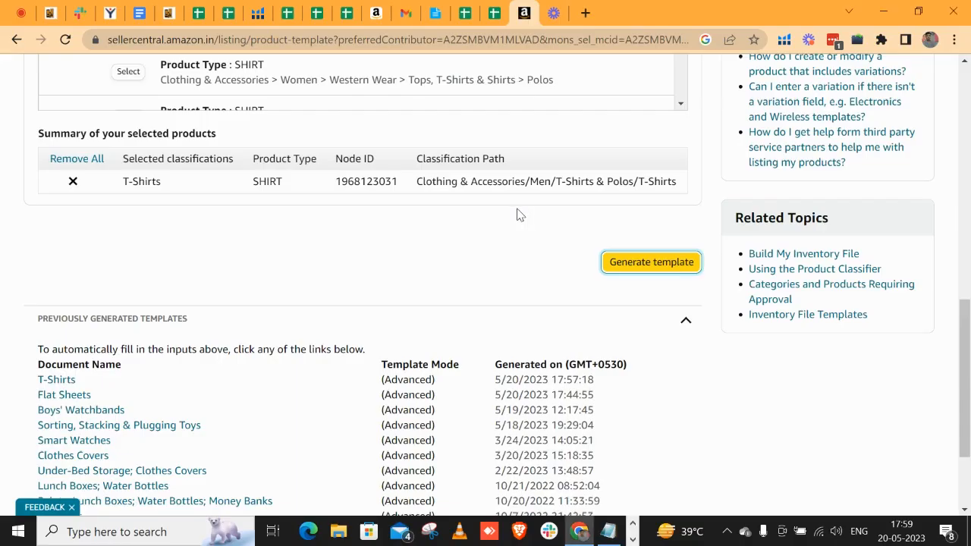
click(586, 10)
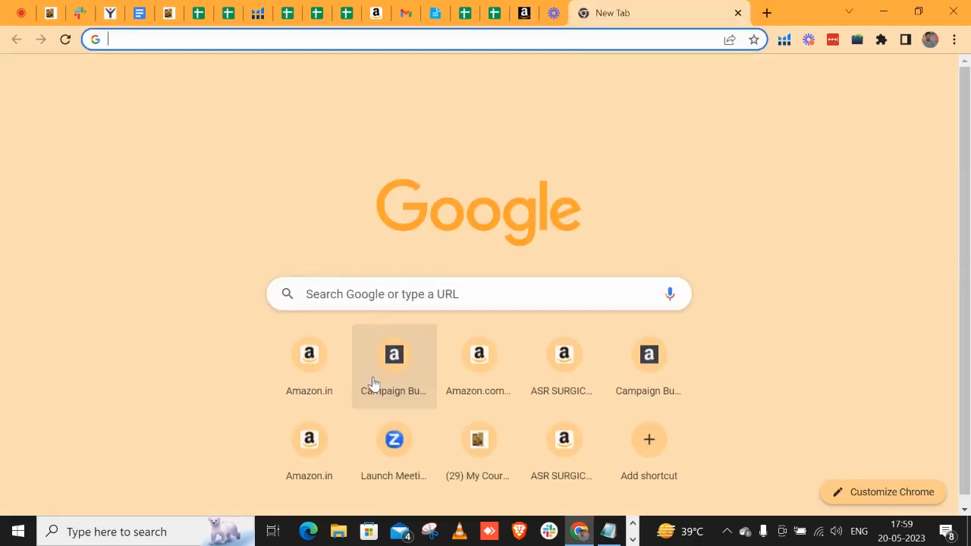
click(317, 383)
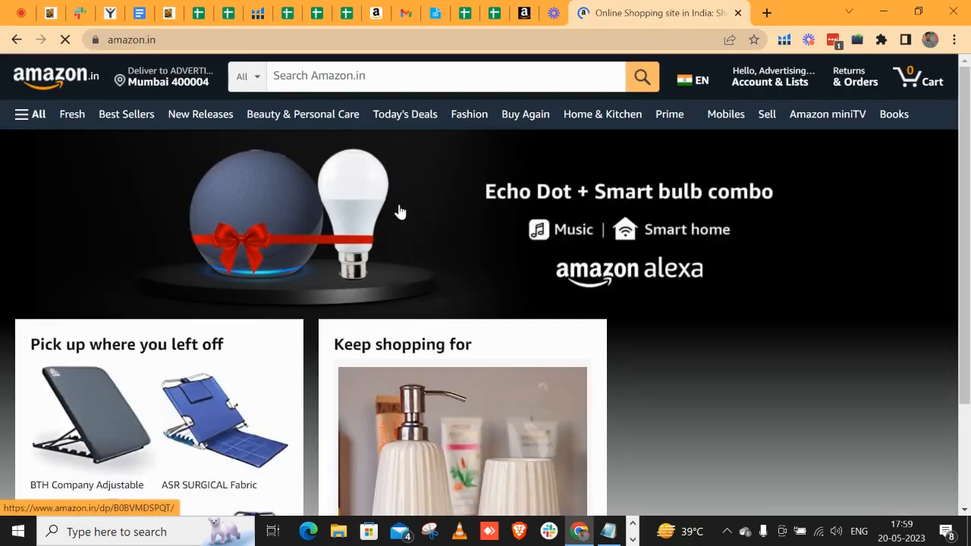
click(376, 85)
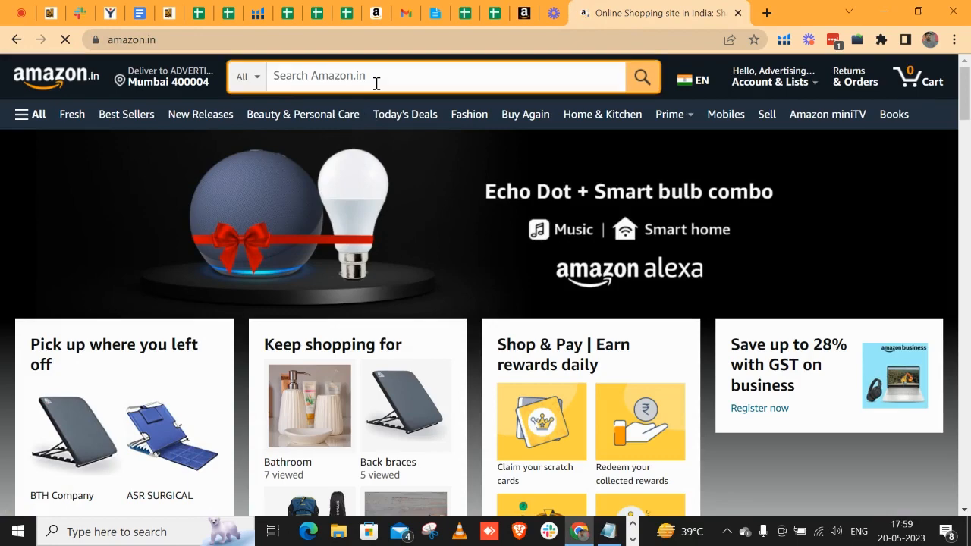
text(t shirt)
key(Return)
Open the purple Van Heusen polo shirt listing from the search results and look over its product page
scroll(560, 146, down, 5)
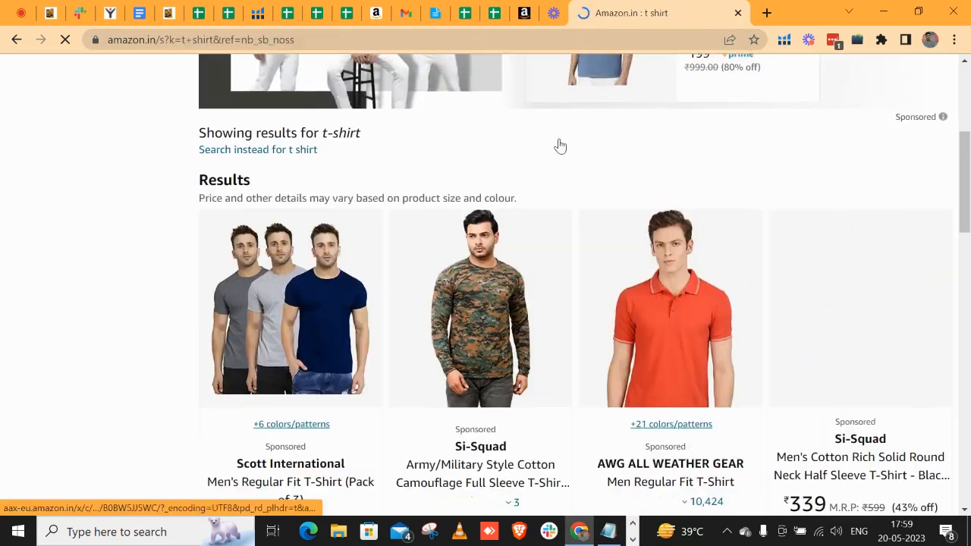
scroll(560, 145, down, 2)
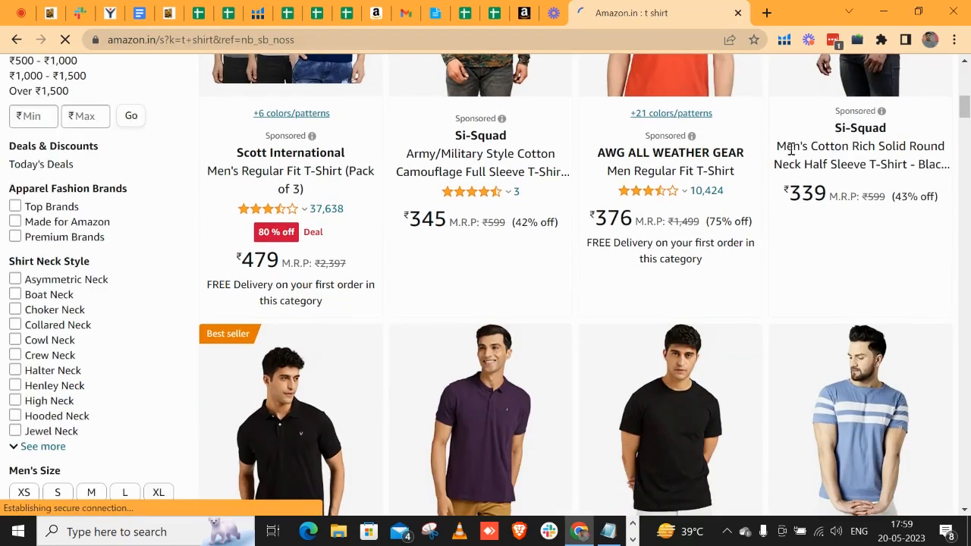
scroll(720, 192, down, 3)
click(504, 272)
scroll(505, 273, down, 5)
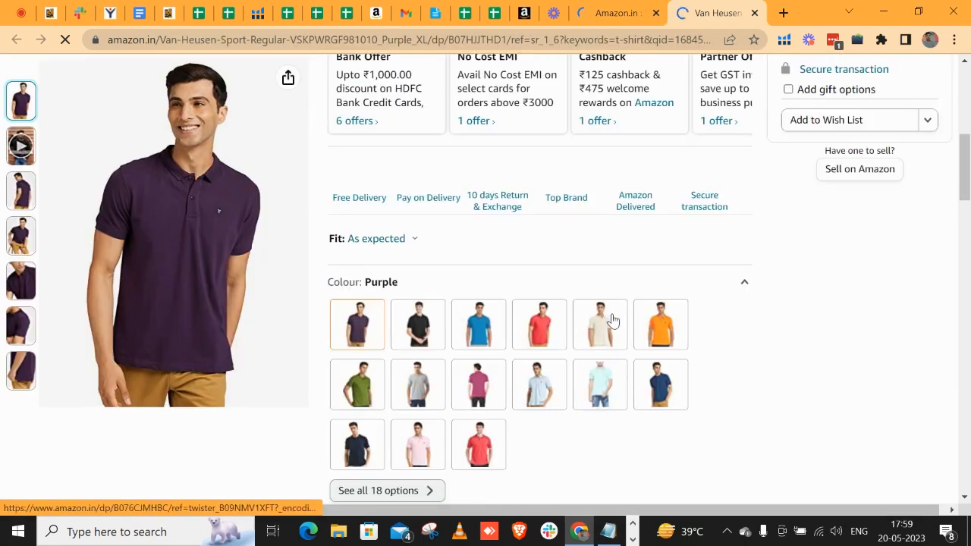
scroll(86, 202, up, 5)
scroll(106, 216, up, 1)
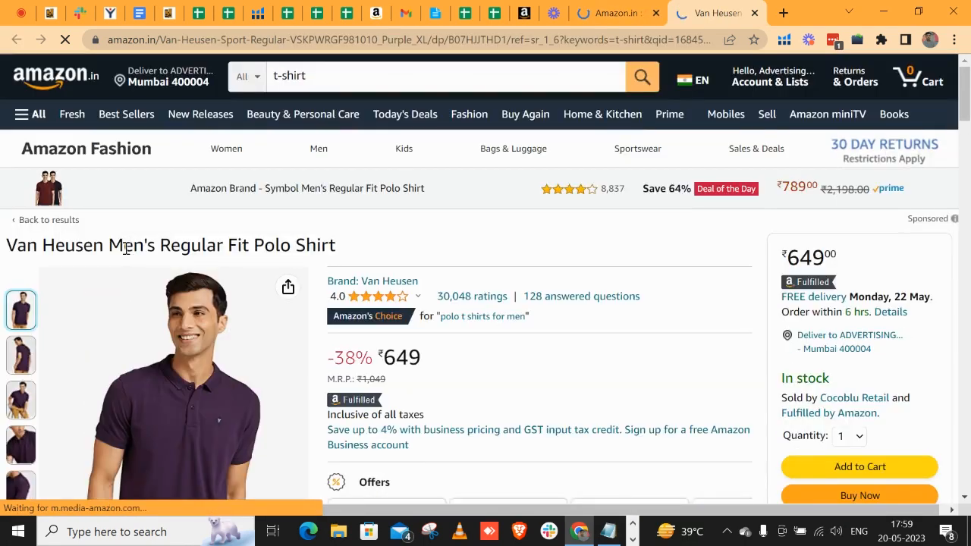
Copy "Men's Regular Fit Polo Shirt" without the brand from the listing title into Item Name cell G4 in Excel and fill it down to row 7
drag(103, 244, 4, 244)
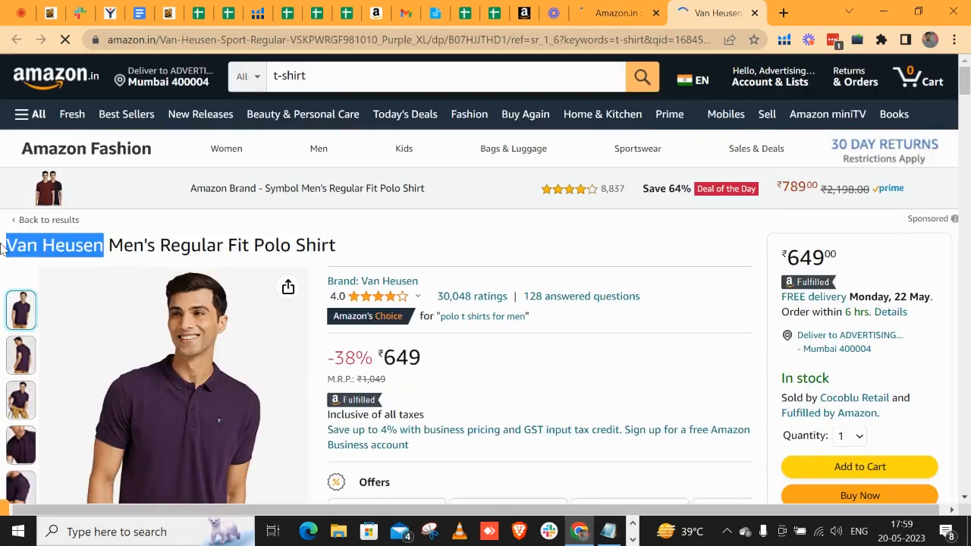
double_click(122, 245)
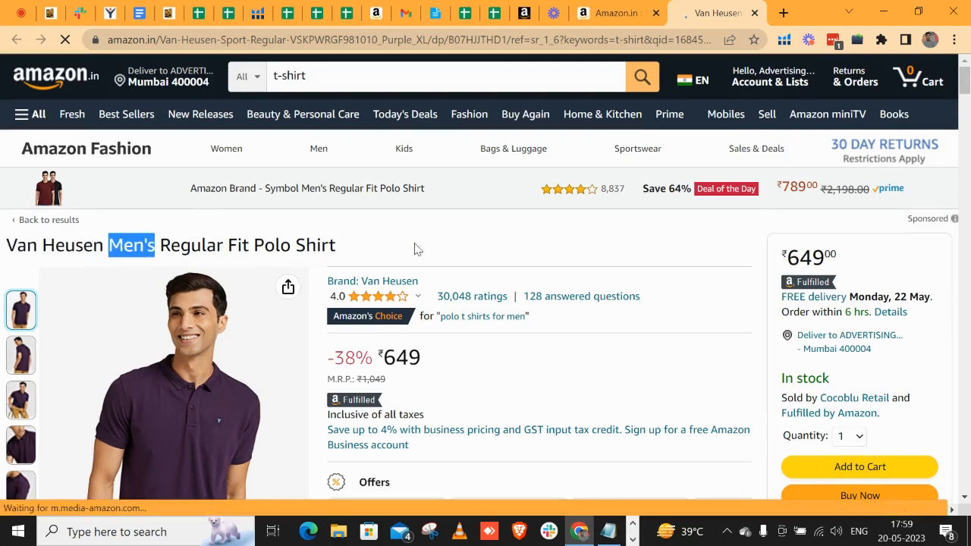
click(338, 259)
drag(348, 253, 112, 245)
key(alt+Tab)
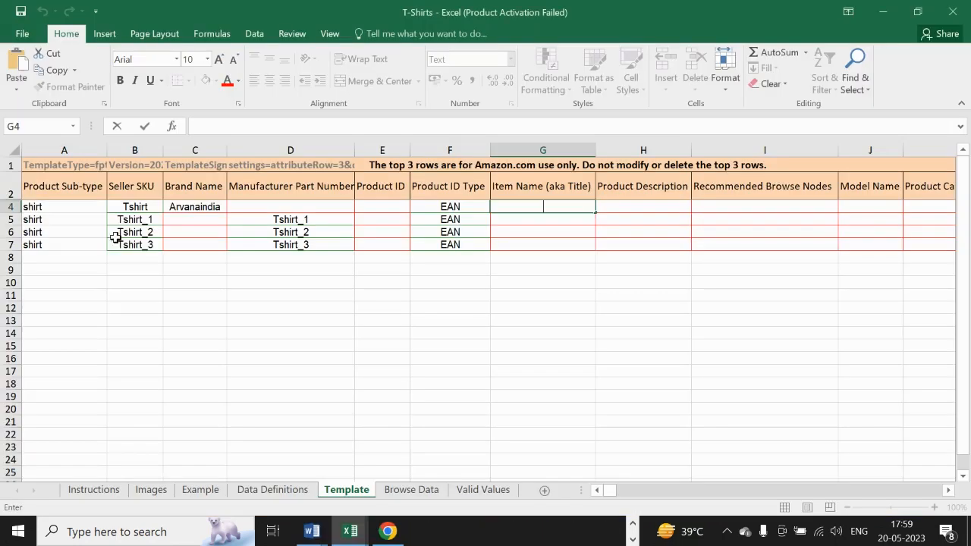
key(ctrl+v)
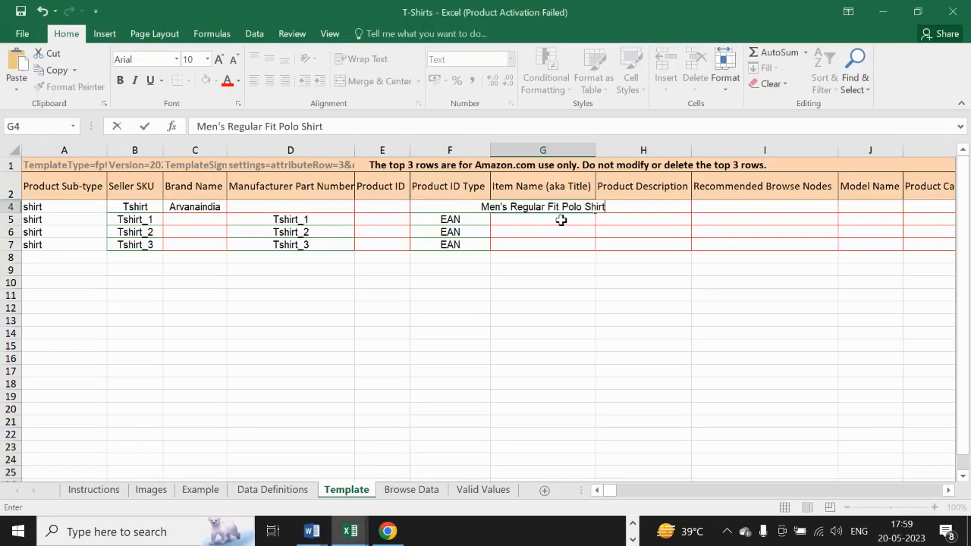
key(Return)
click(583, 208)
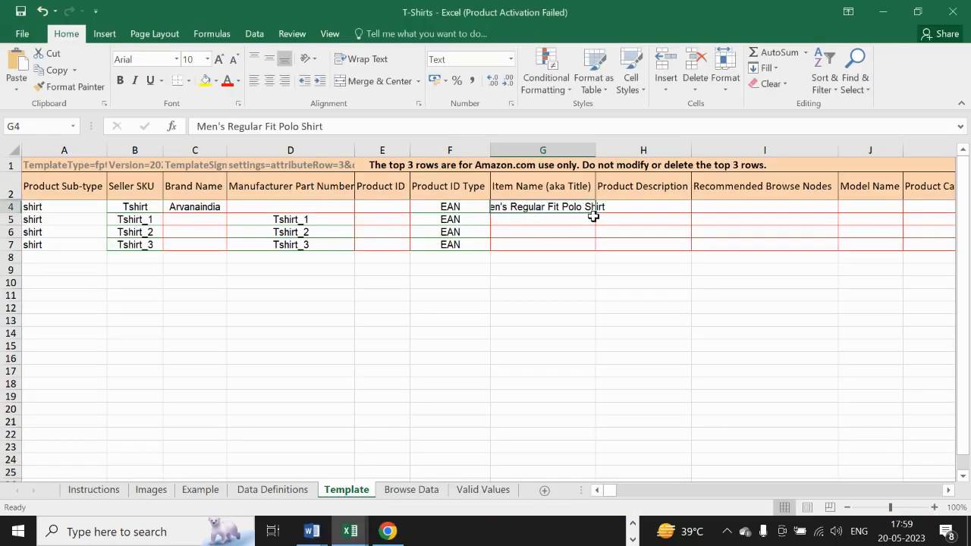
drag(594, 213, 587, 249)
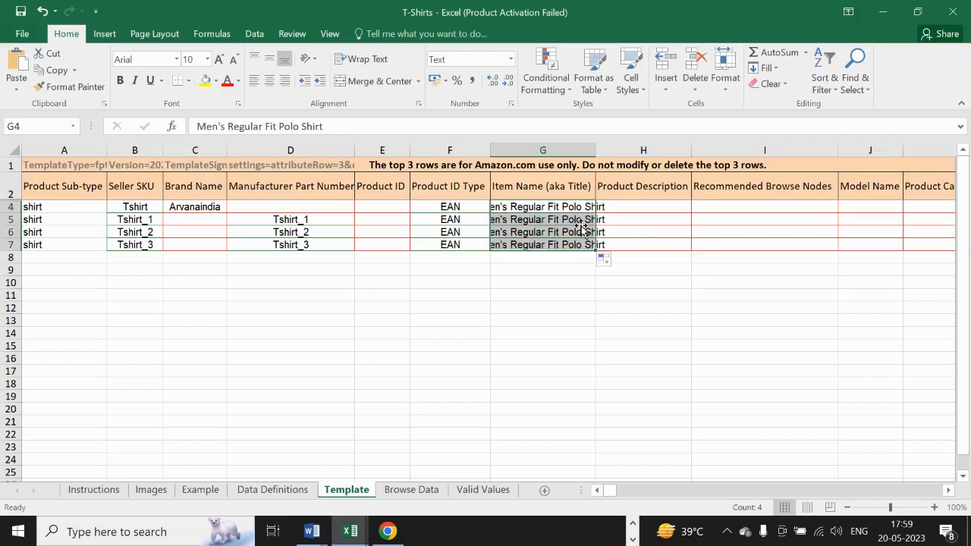
Append the colours Yellow, Black and Grey to the Item Names in G5, G6 and G7 respectively
click(581, 220)
click(455, 126)
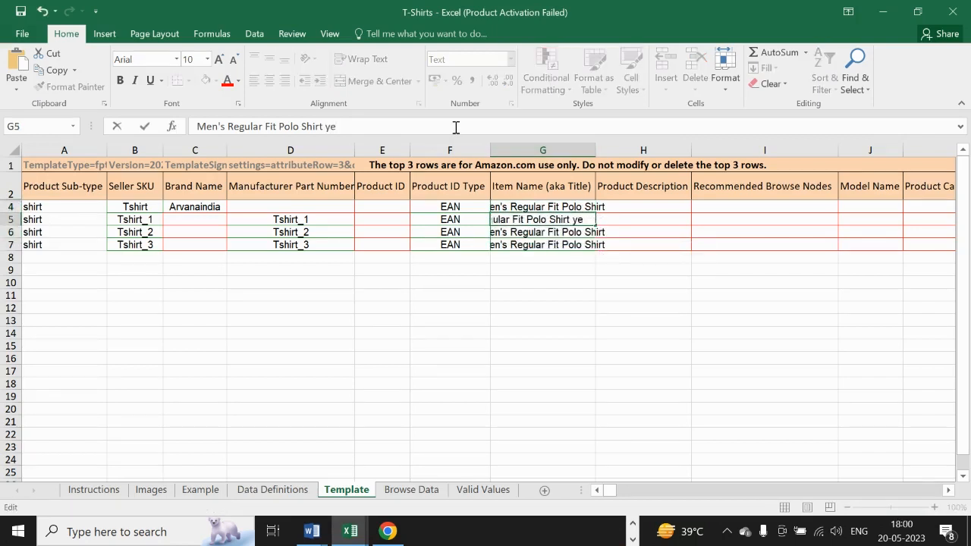
text(Yellow)
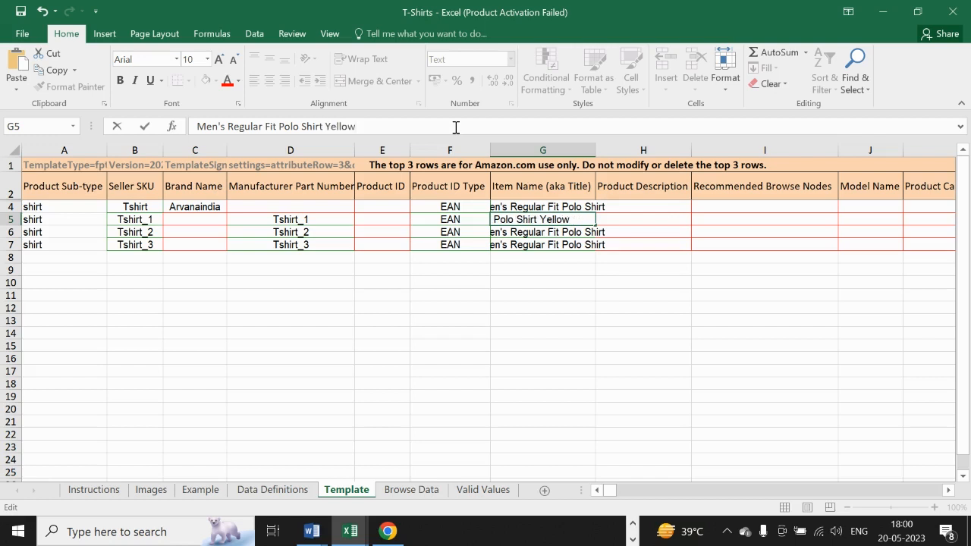
key(Return)
click(355, 130)
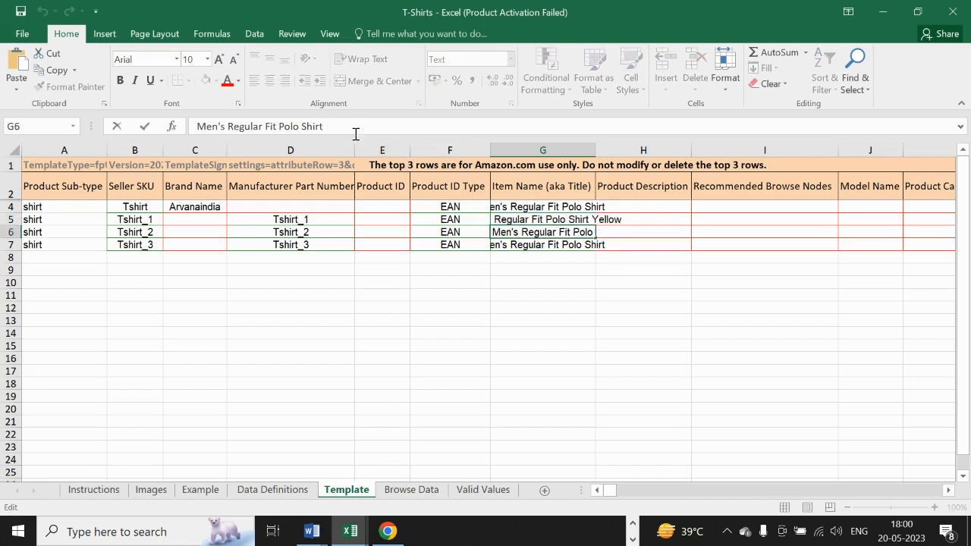
text(Black)
click(552, 245)
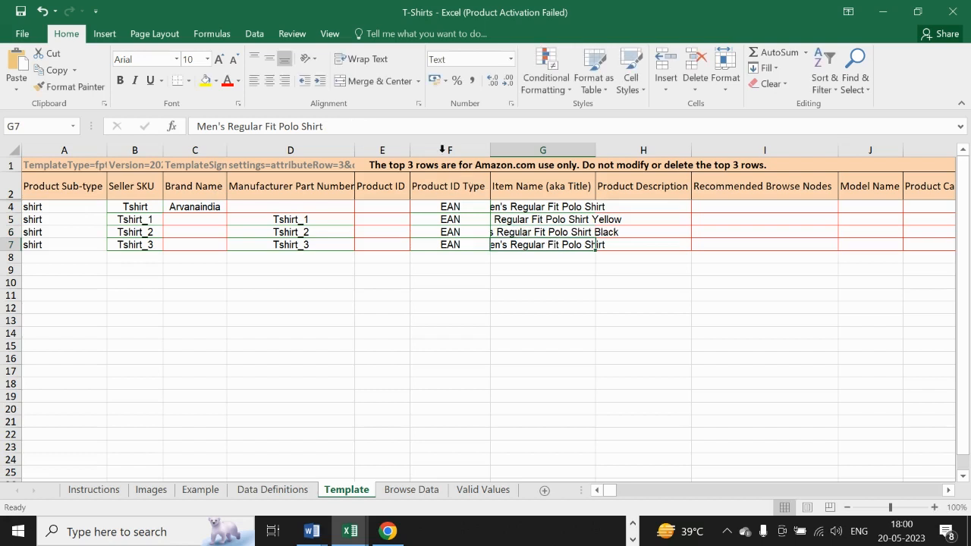
click(427, 126)
text(Grey)
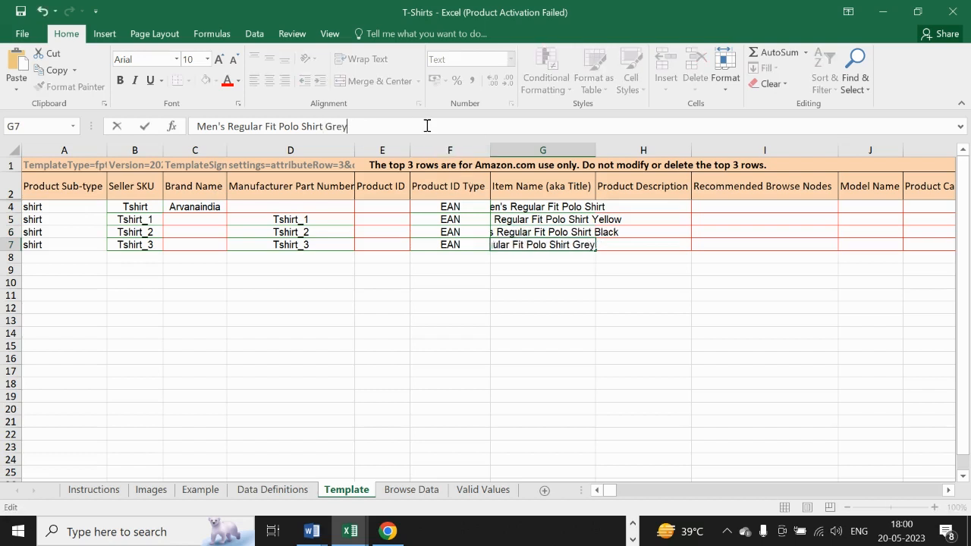
click(611, 318)
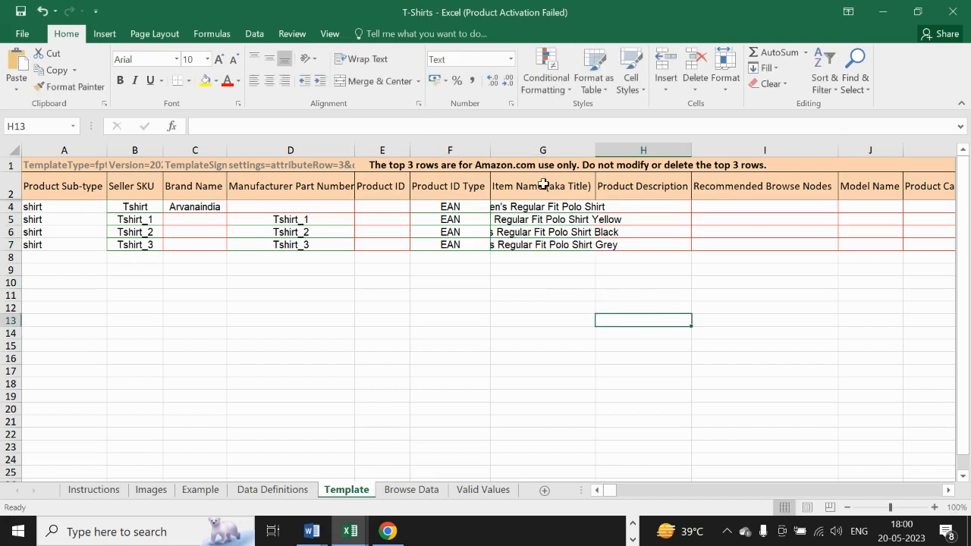
Switch to the Van Heusen listing in Chrome and copy the About Us text from "India an initiative" to "luxury and comfort."
click(654, 221)
key(alt+Tab)
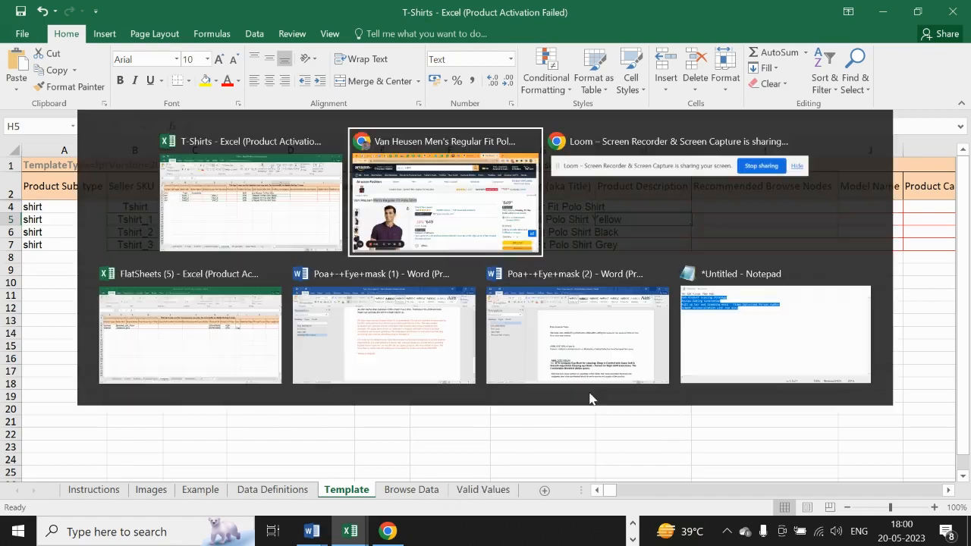
scroll(455, 402, down, 5)
scroll(460, 406, down, 20)
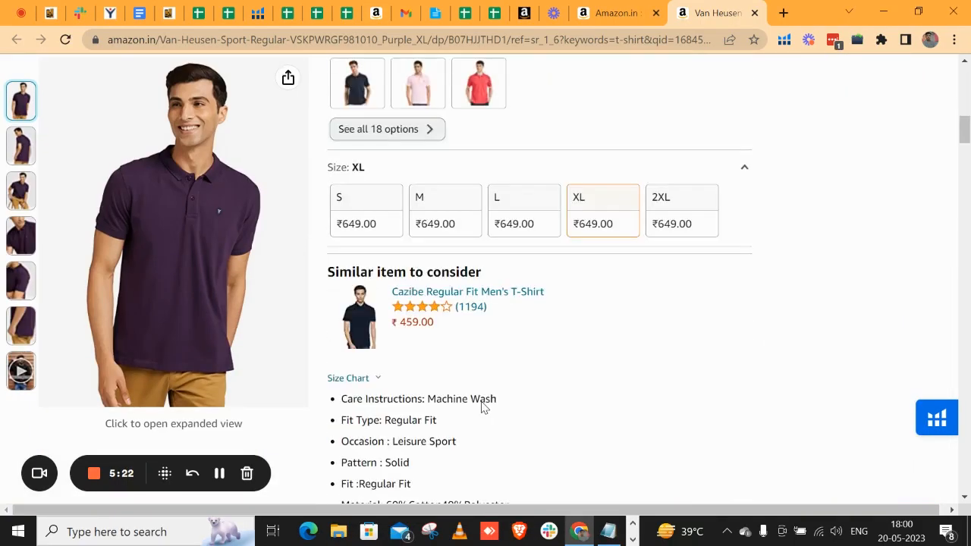
scroll(538, 394, down, 10)
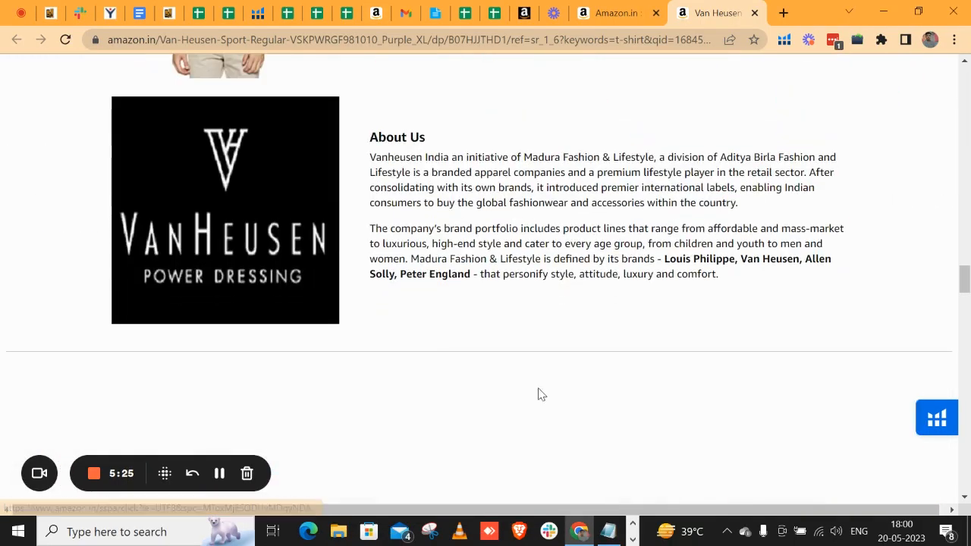
drag(425, 158, 789, 284)
key(ctrl+c)
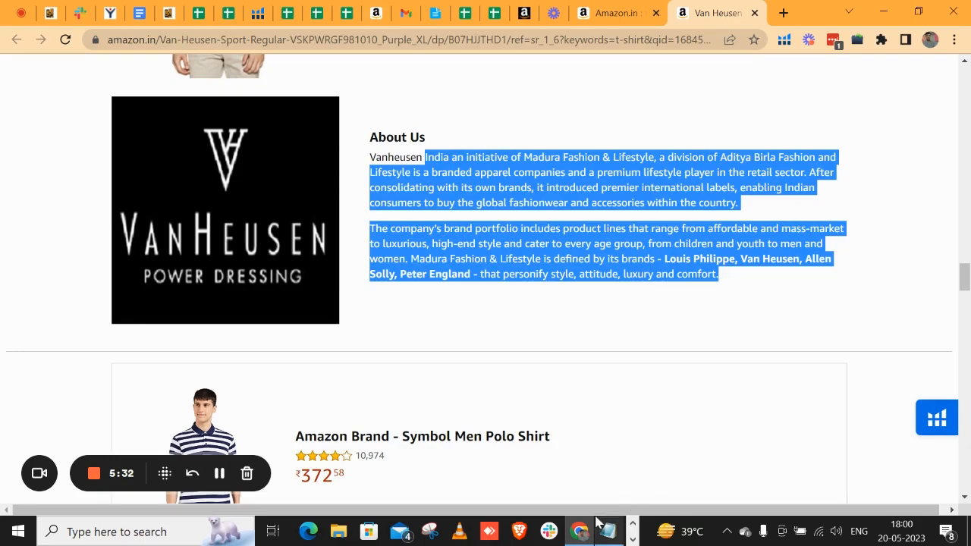
Switch to the T-Shirts workbook, paste the copied About Us text as one entry in Product Description cell H5, and fill it down to H7
key(alt+Tab)
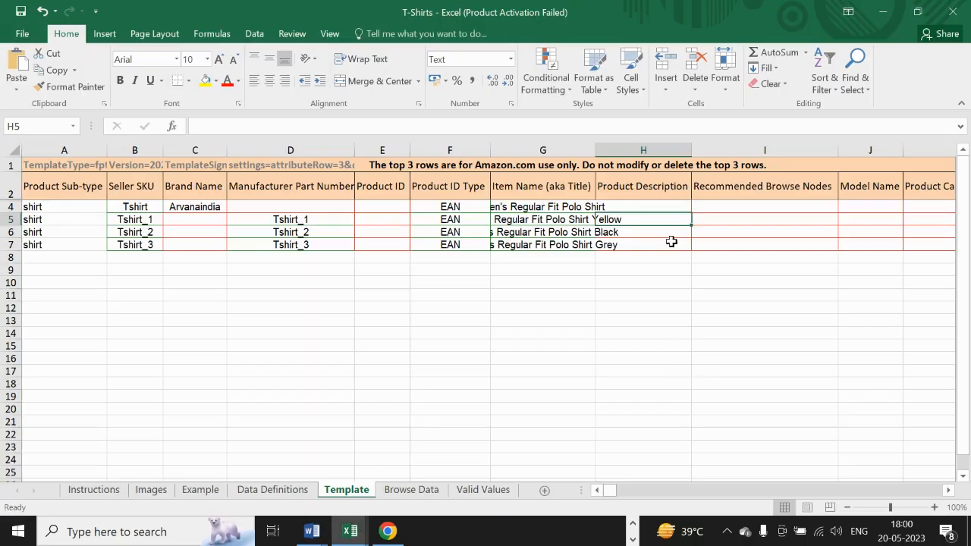
key(ctrl+v)
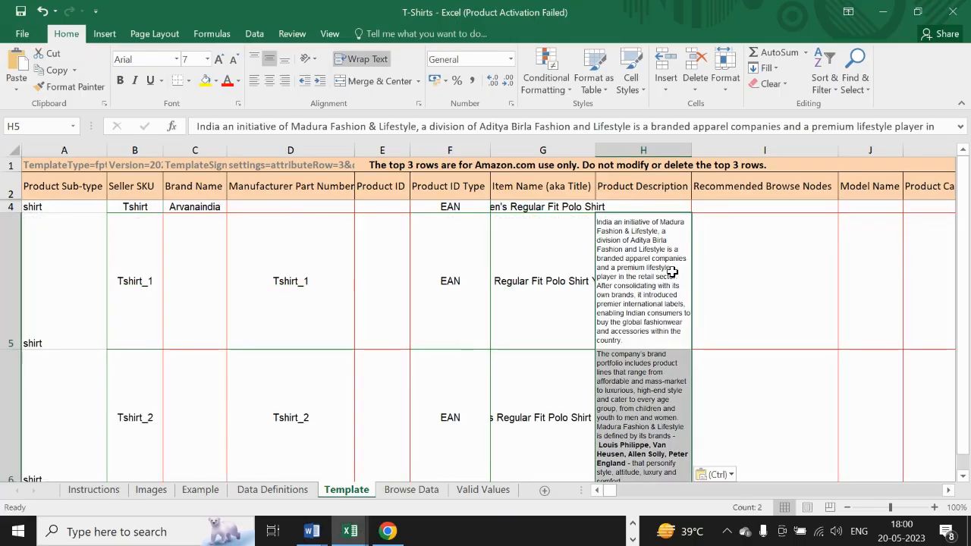
key(ctrl+z)
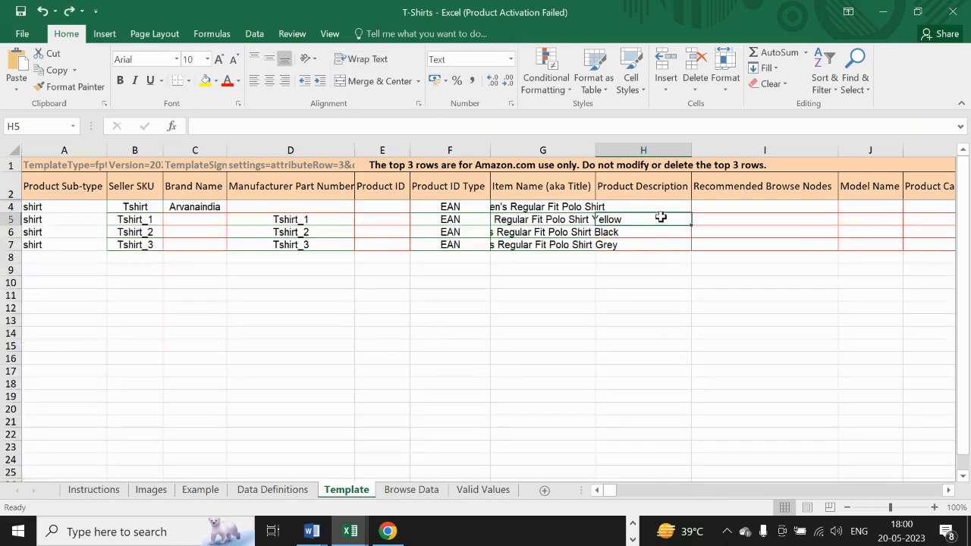
double_click(662, 218)
key(ctrl+v)
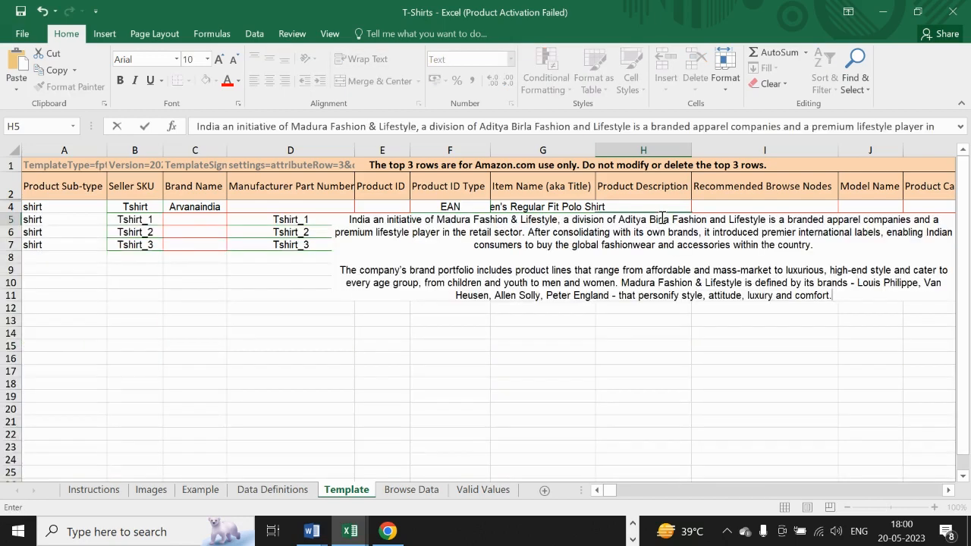
key(Return)
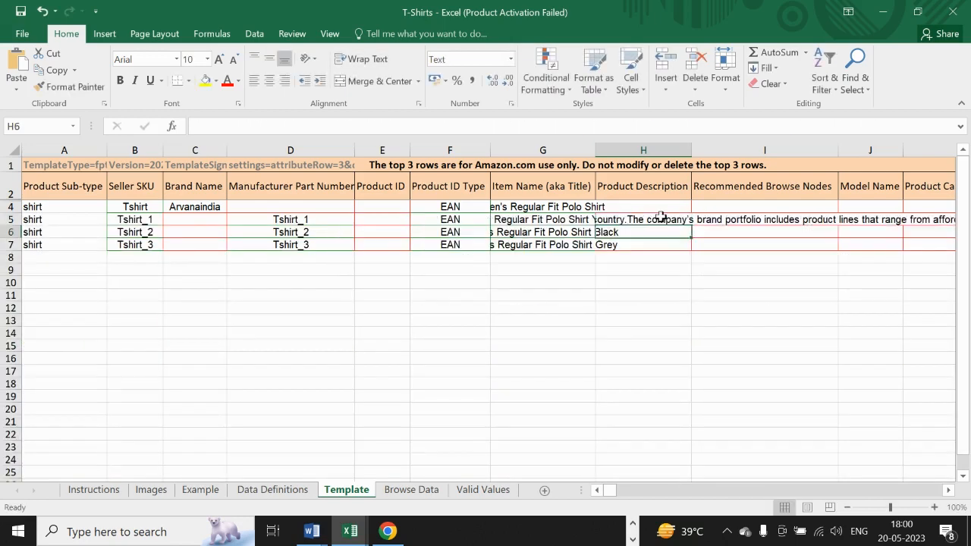
click(675, 220)
drag(691, 225, 686, 249)
click(810, 217)
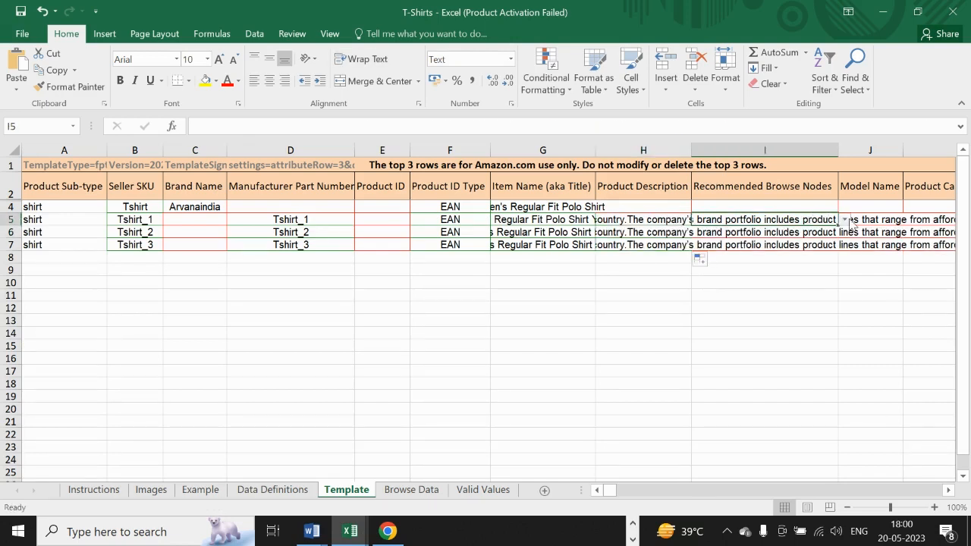
click(844, 220)
click(838, 226)
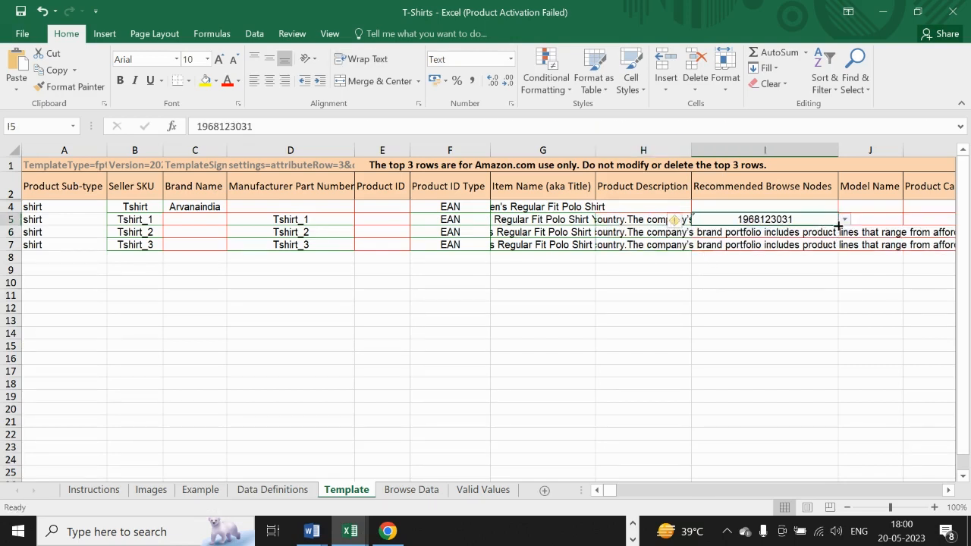
drag(838, 226, 841, 248)
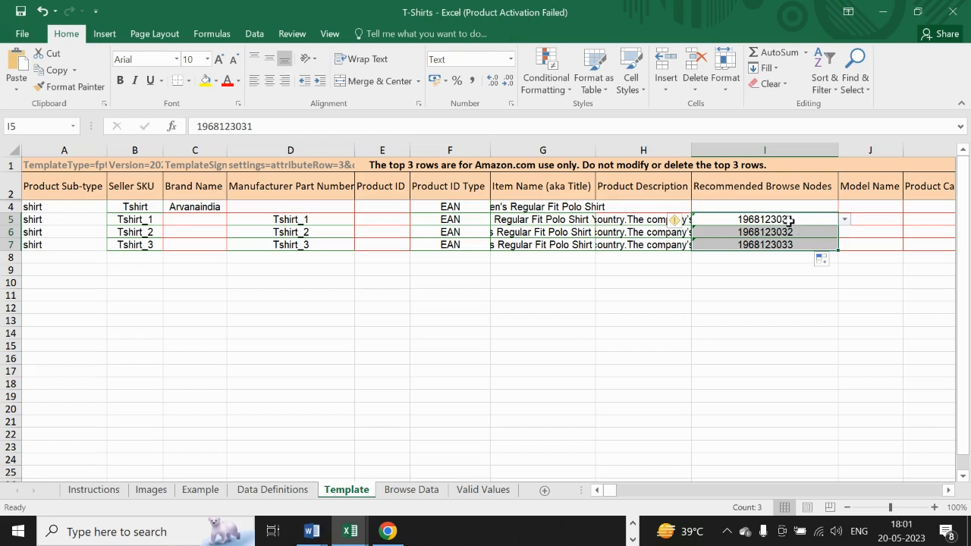
click(823, 260)
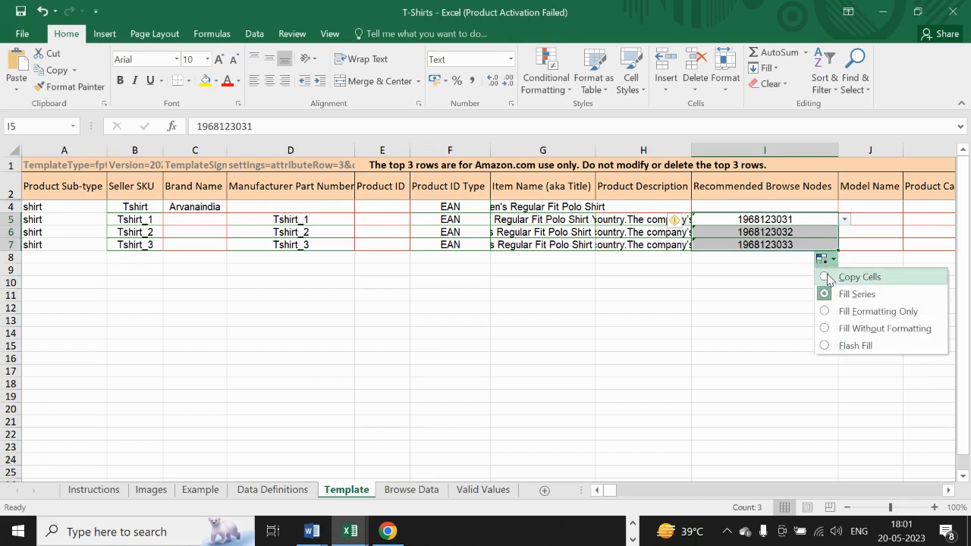
click(827, 277)
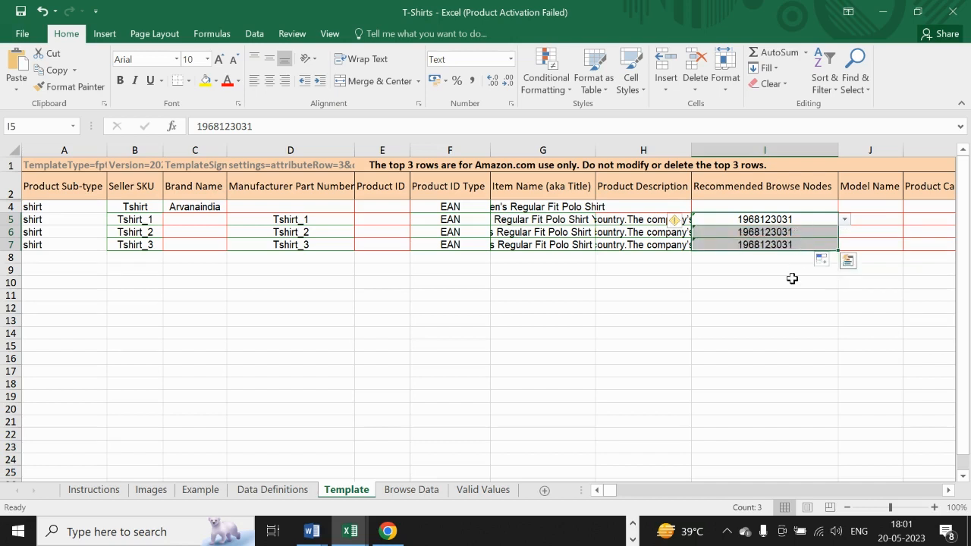
Enter the Model Names Yellow, Black and Grey in J5, J6 and J7 respectively
click(874, 225)
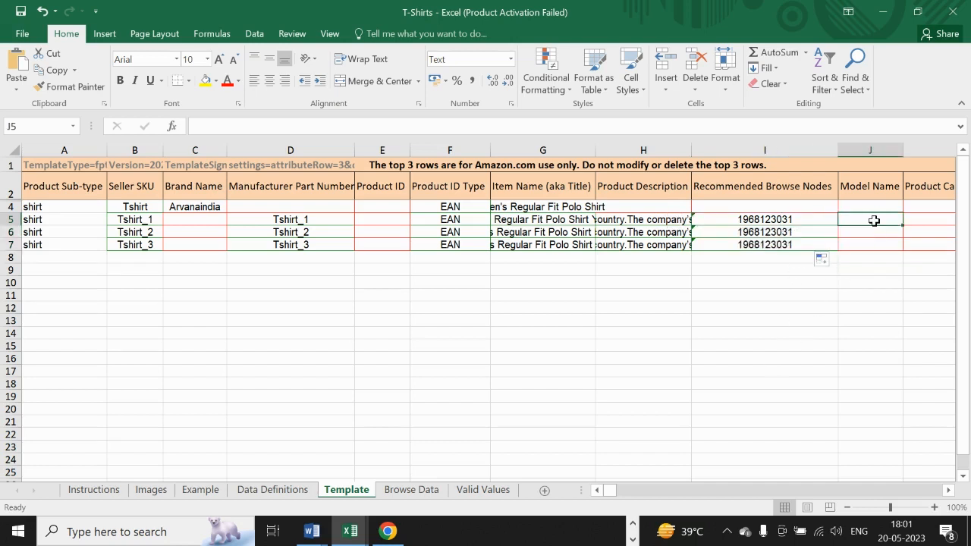
double_click(874, 220)
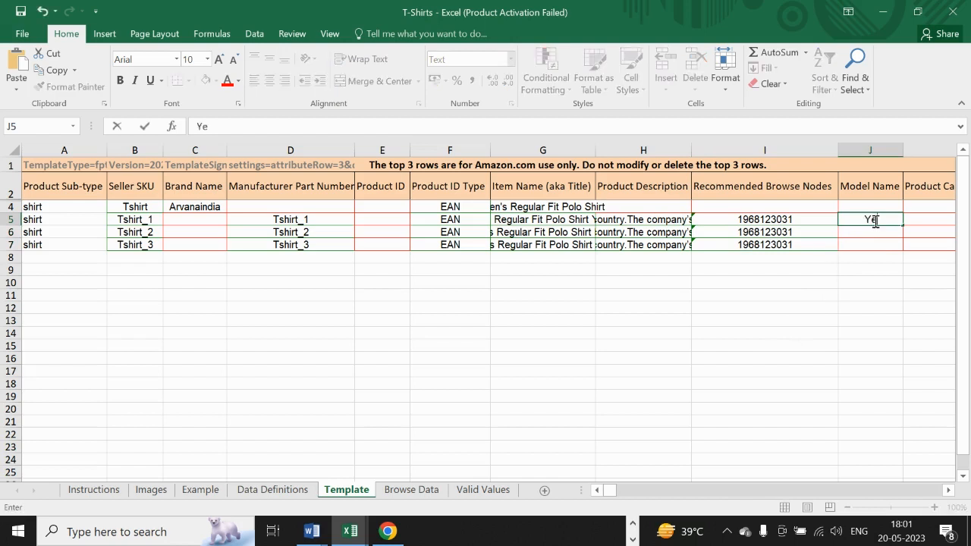
text(Yellow)
key(Return)
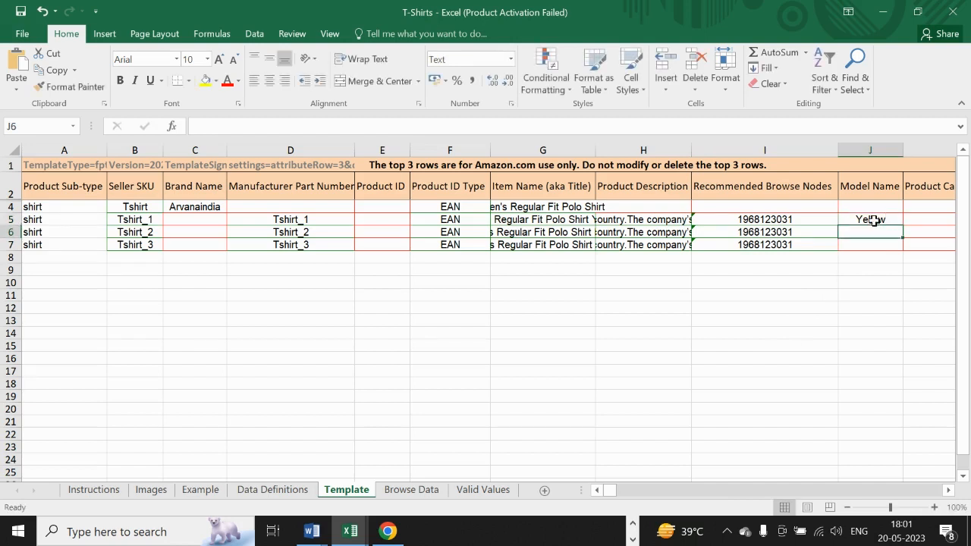
click(574, 229)
click(867, 232)
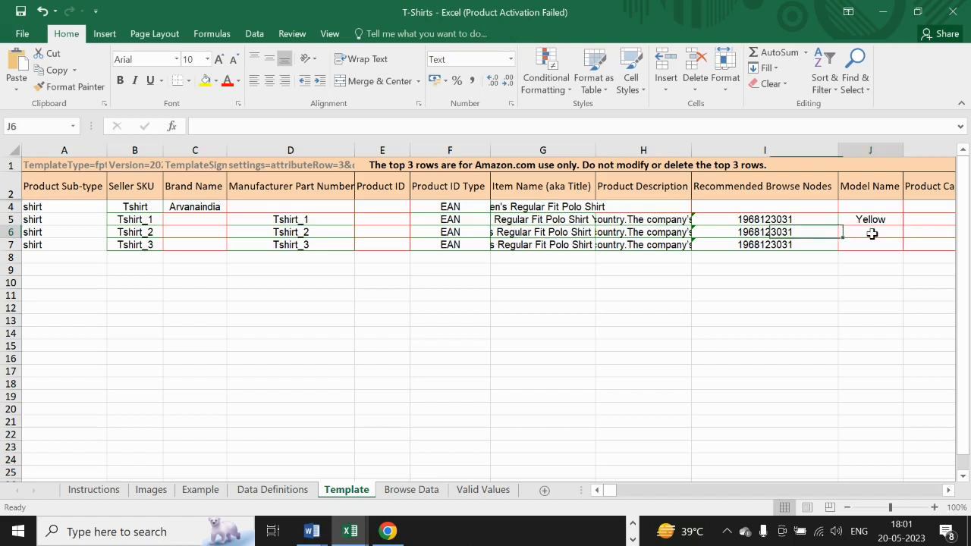
text(Black)
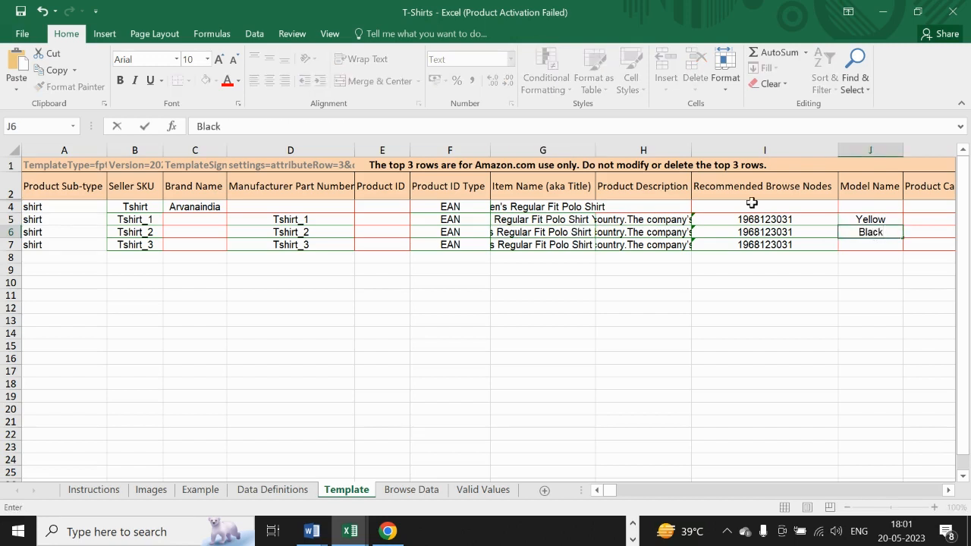
key(Return)
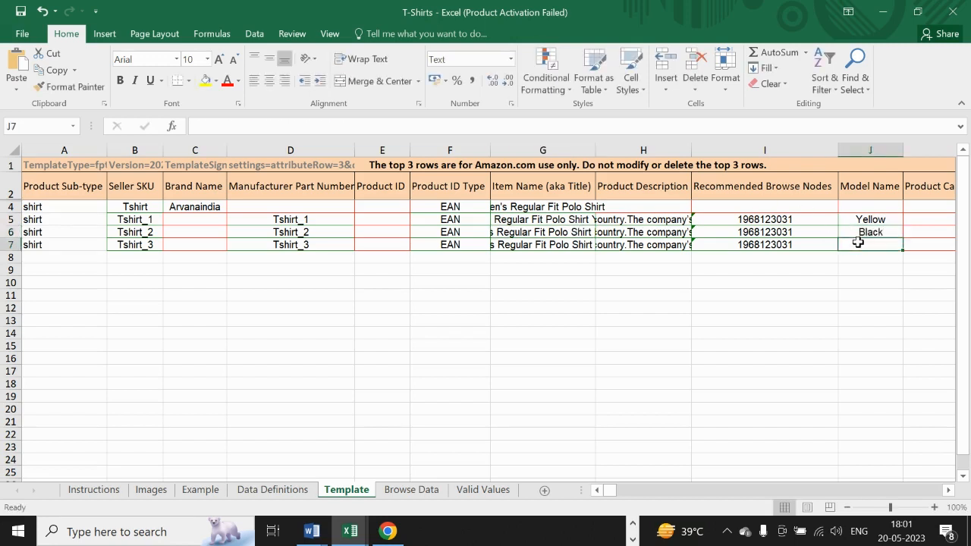
text(Grey)
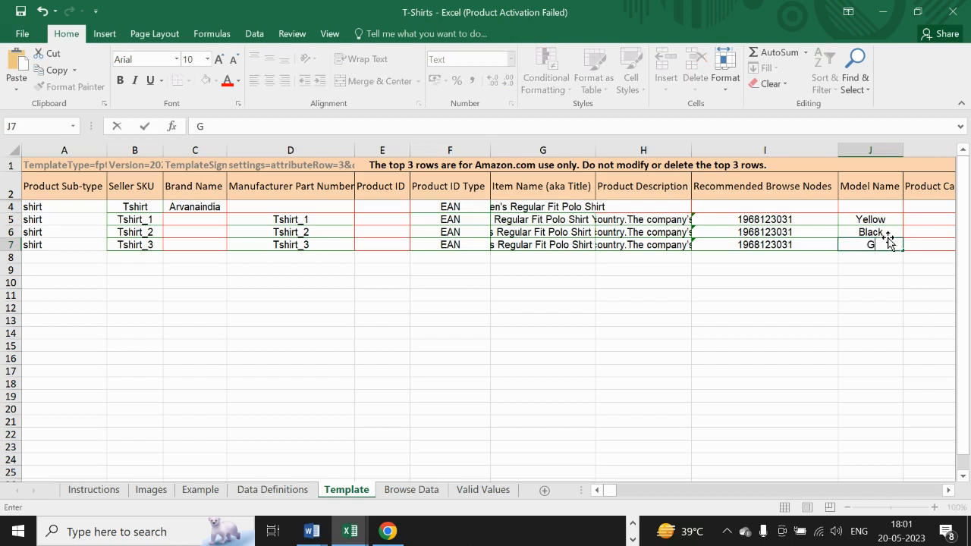
key(Tab)
key(Tab)
key(Tab)
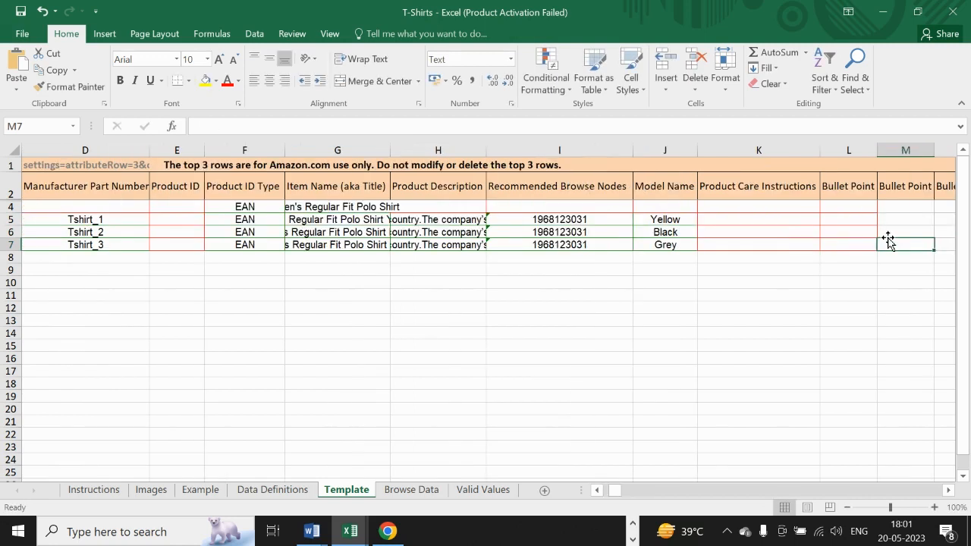
Set Product Care Instructions in K5 to Machine Wash and fill it down to K7
click(801, 219)
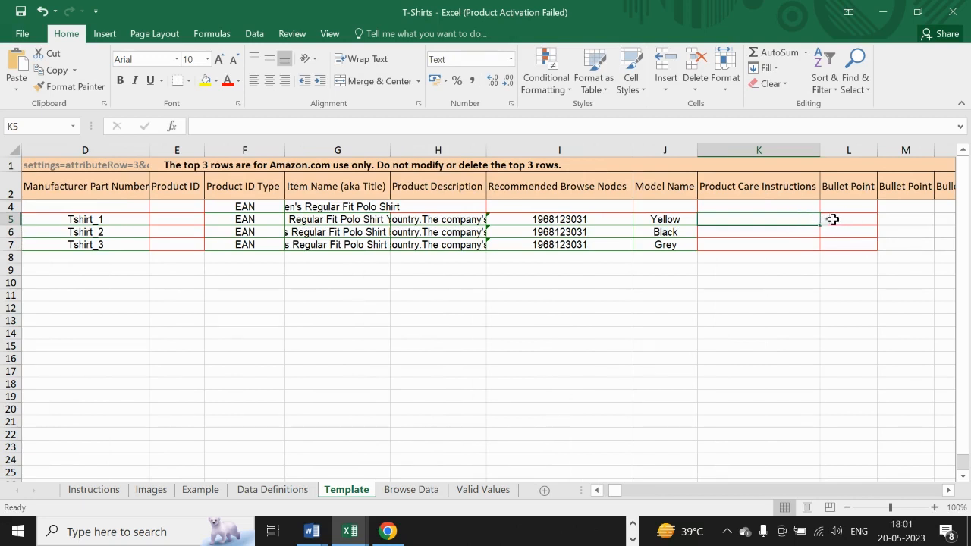
click(827, 220)
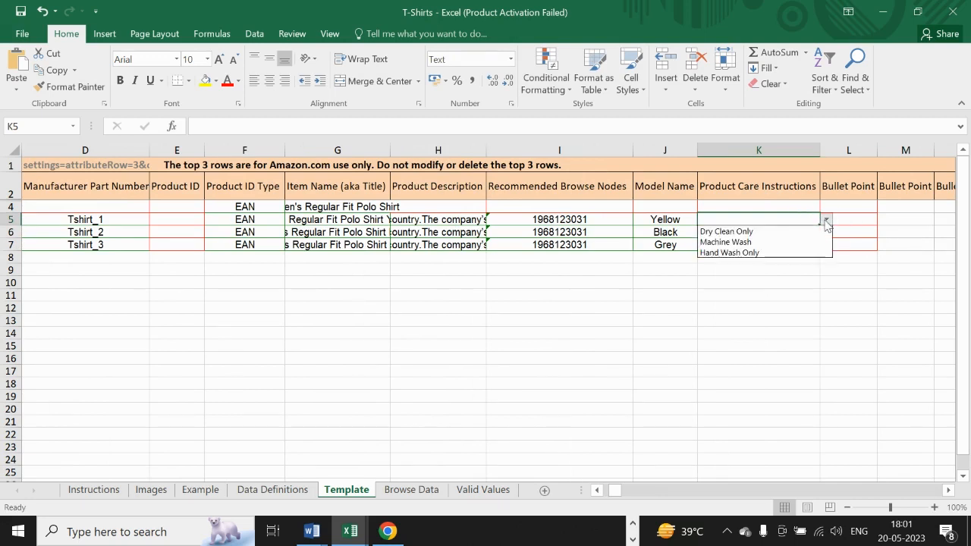
click(771, 252)
click(826, 220)
click(800, 252)
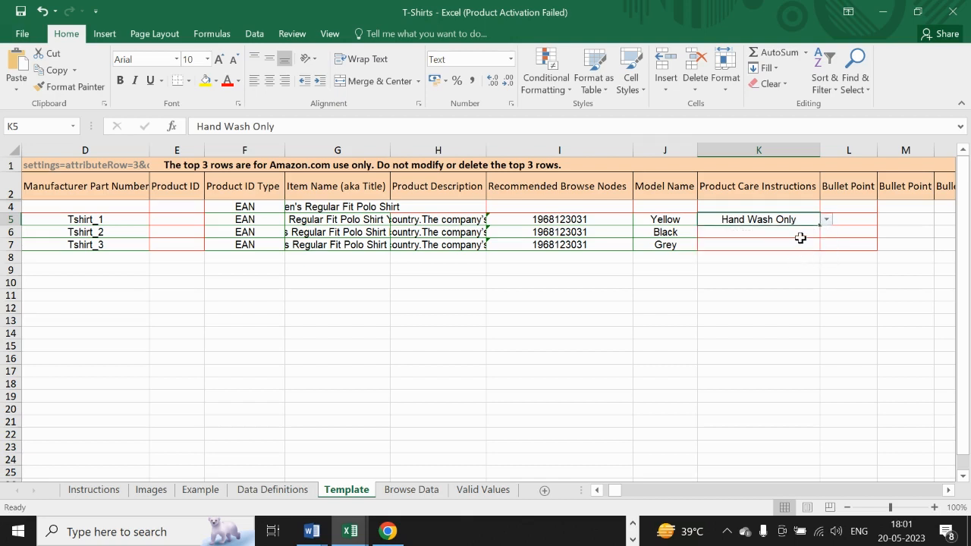
click(827, 220)
click(811, 241)
double_click(819, 228)
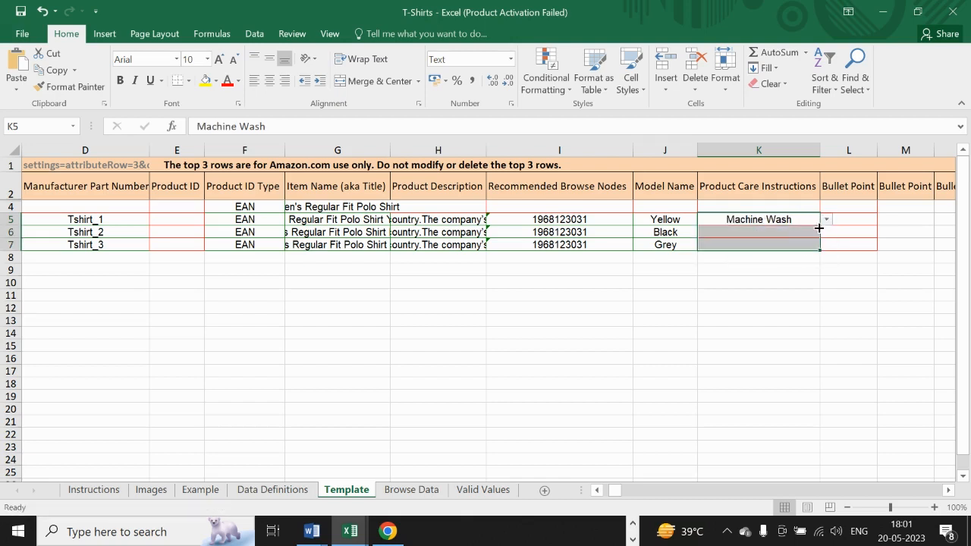
Set Style Name in Q5 to Western and fill it down to Q7, leaving the Bullet Point columns empty
click(845, 218)
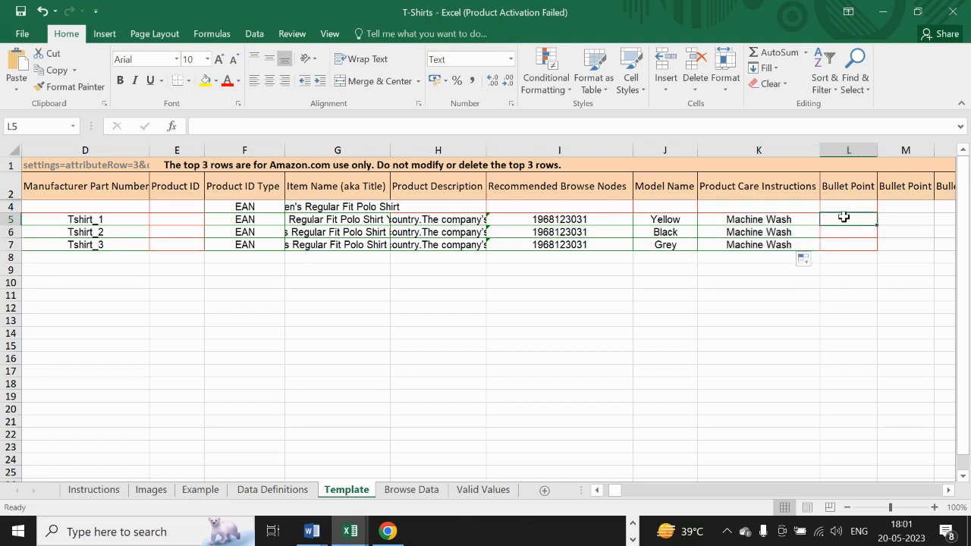
key(Right)
key(Right)
key(Right)
key(Right)
key(Right)
key(Right)
key(Right)
key(Right)
key(Right)
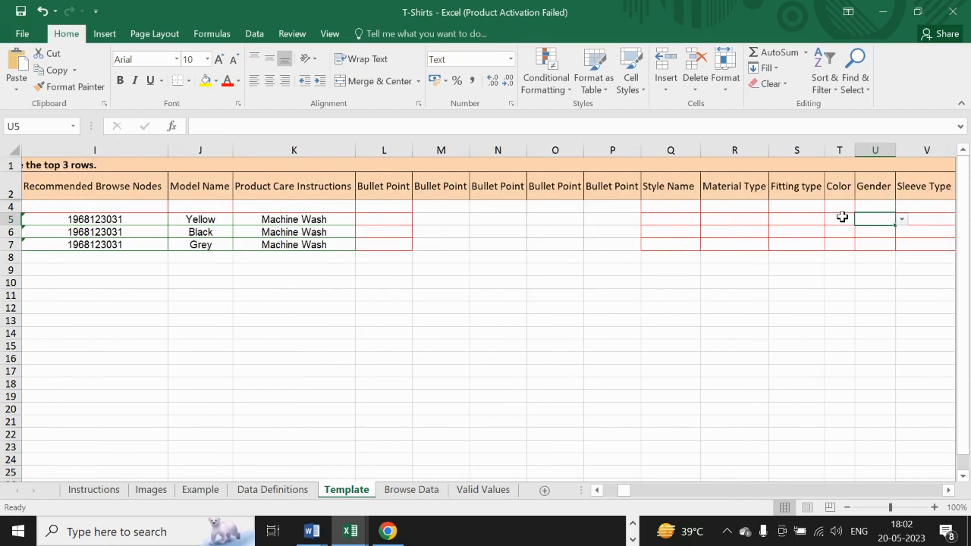
click(674, 217)
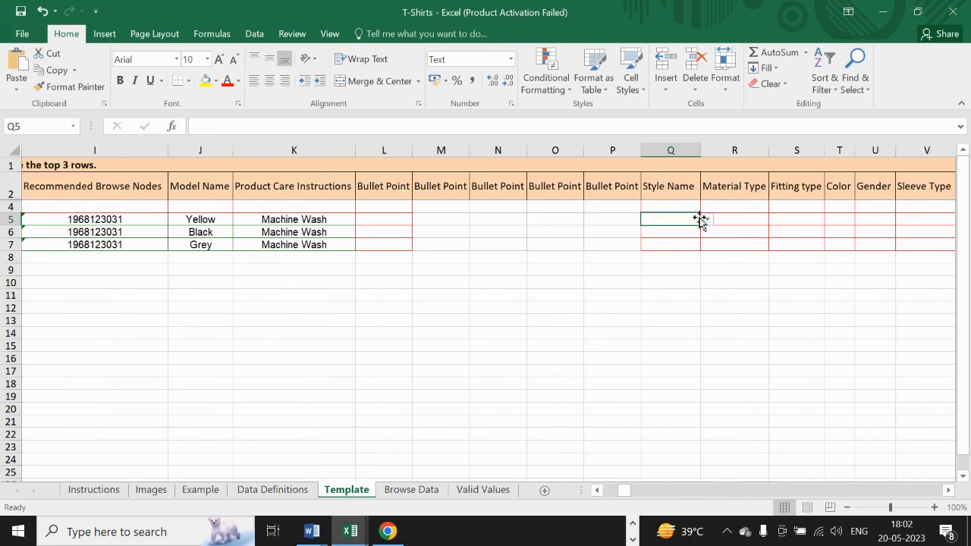
click(706, 219)
click(690, 230)
drag(697, 225, 696, 245)
Choose Polycotton as the Material Type in R5 and fill it down to R7
click(763, 219)
click(775, 219)
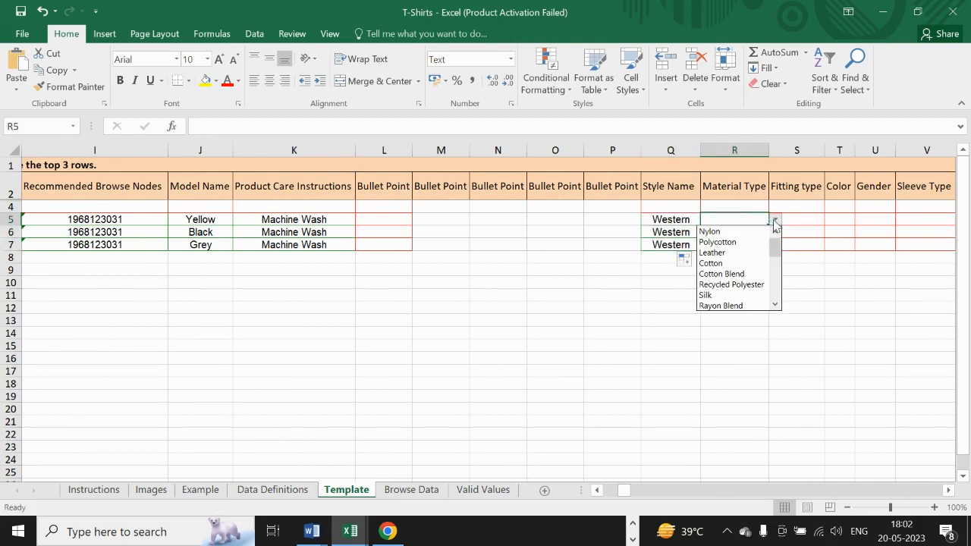
click(749, 242)
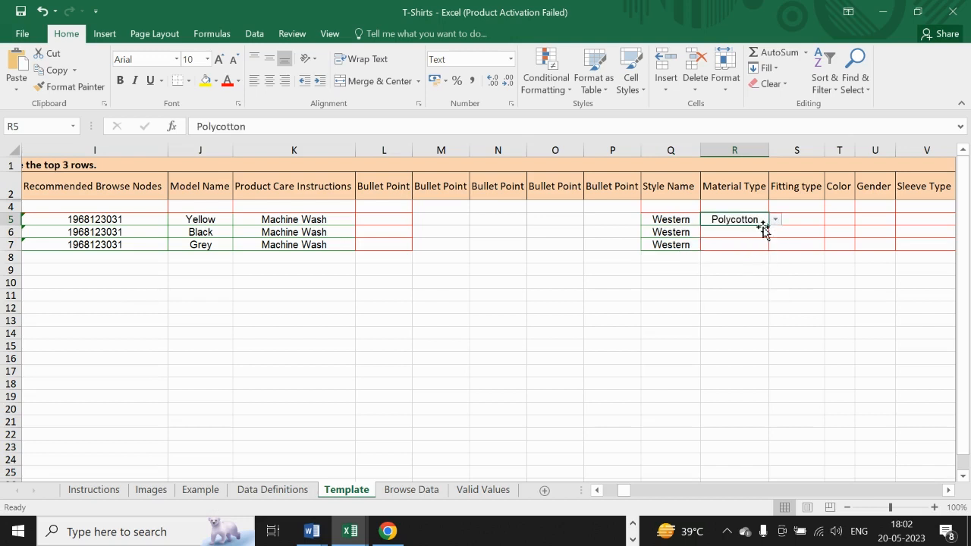
drag(769, 226, 769, 244)
Choose Relaxed Fit as the Fitting type in S5 and fill it down to S7
click(793, 219)
click(831, 219)
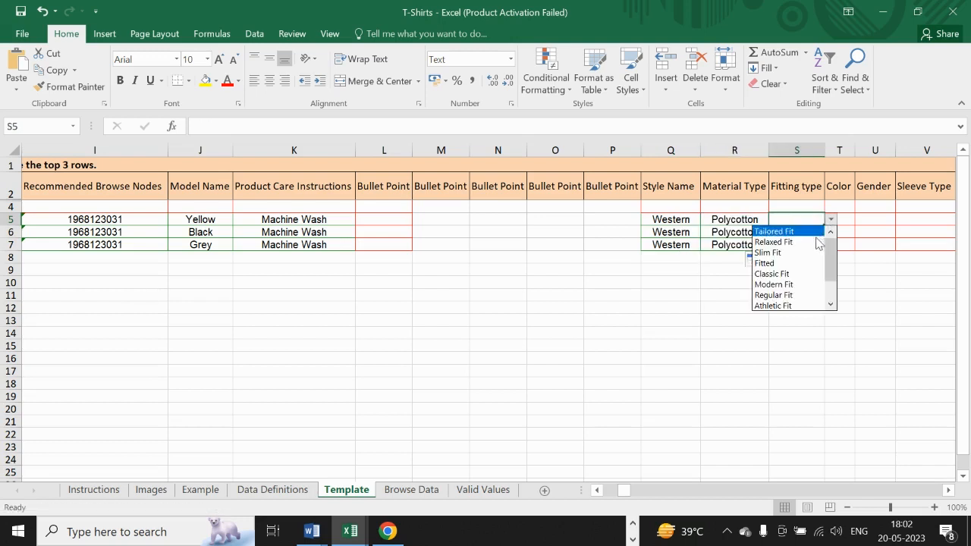
key(Escape)
drag(824, 225, 819, 247)
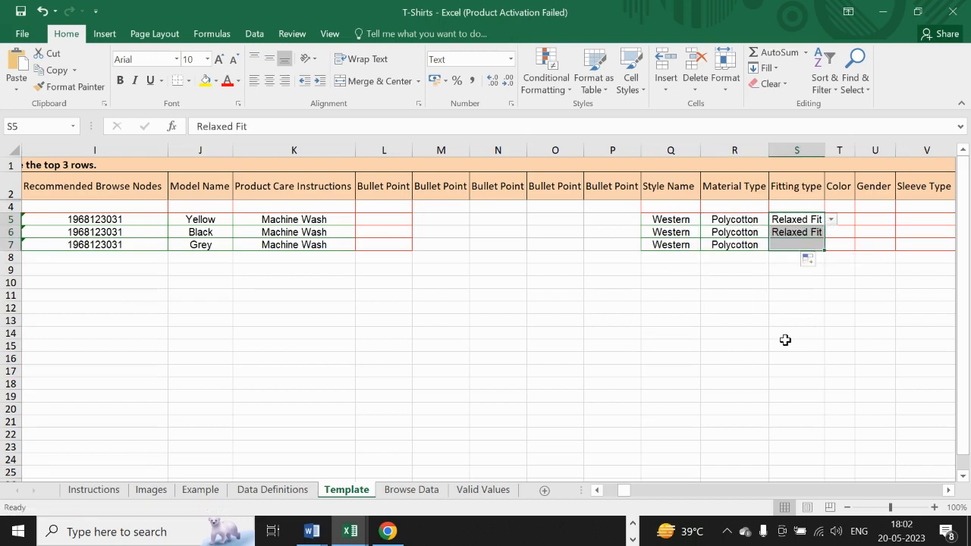
Copy the colour names from Model Name cells J5:J7 into the Color column at T5:T7
scroll(522, 304, right, 3)
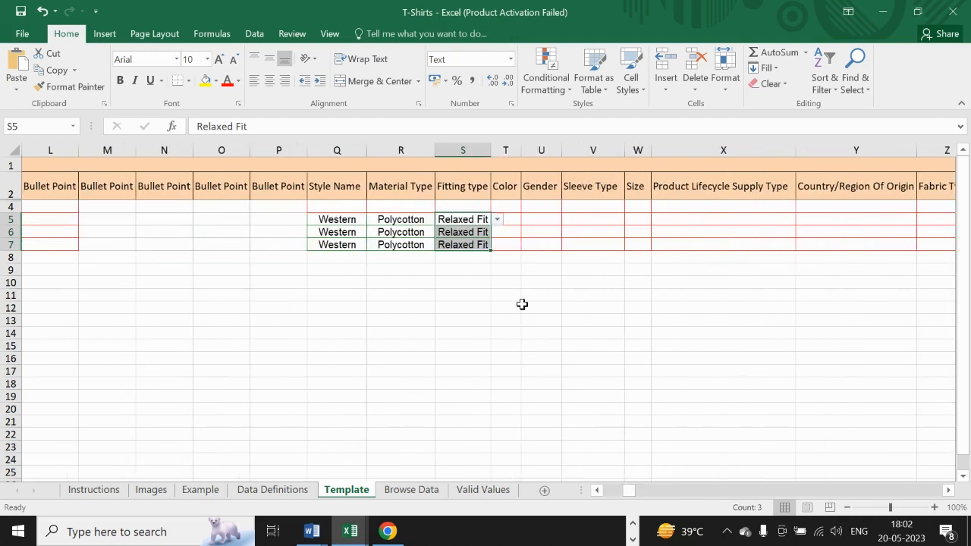
click(512, 223)
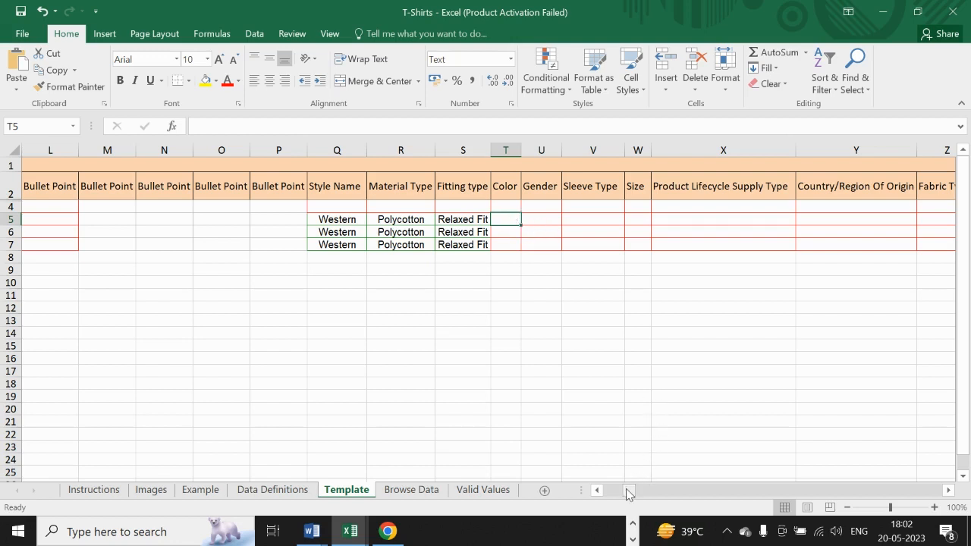
drag(628, 494, 622, 493)
click(211, 221)
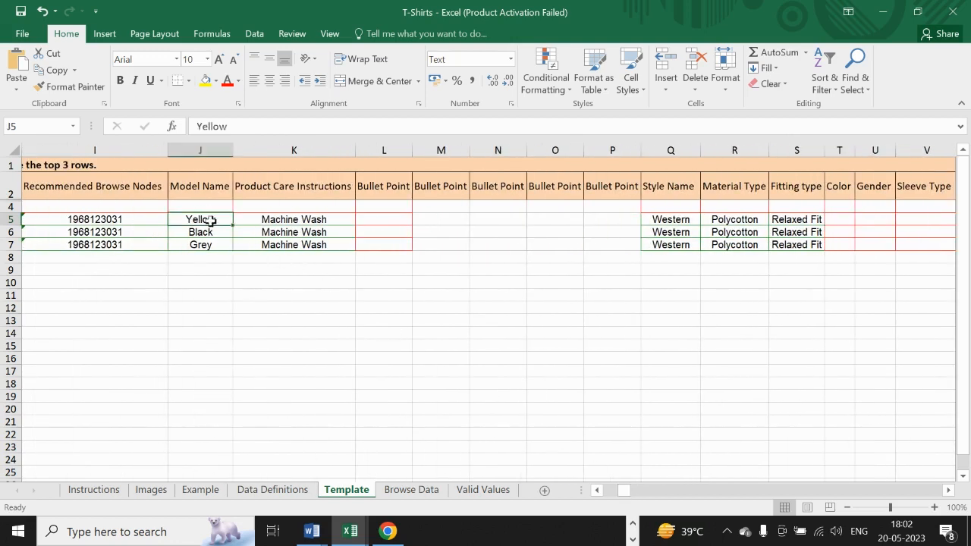
key(shift+Down)
key(shift+Down)
key(ctrl+c)
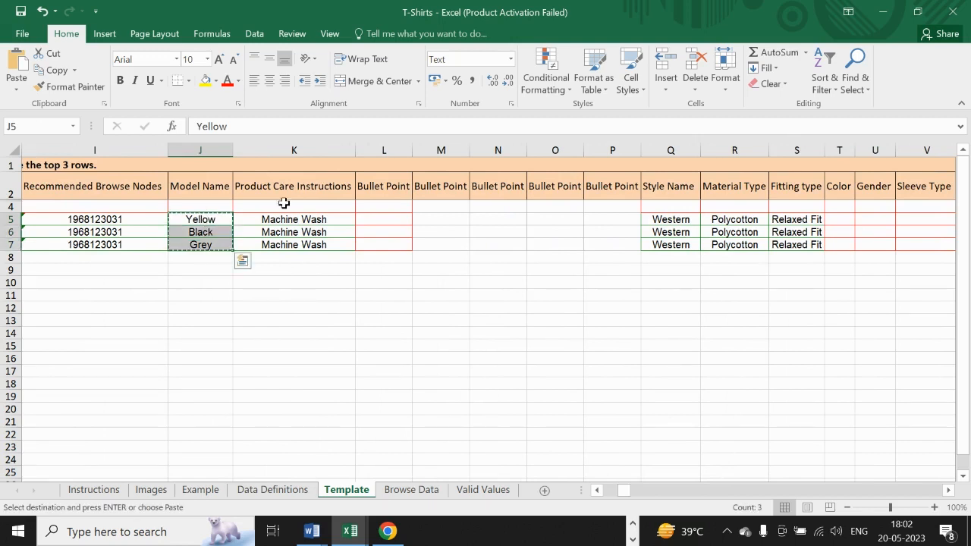
click(839, 221)
key(ctrl+v)
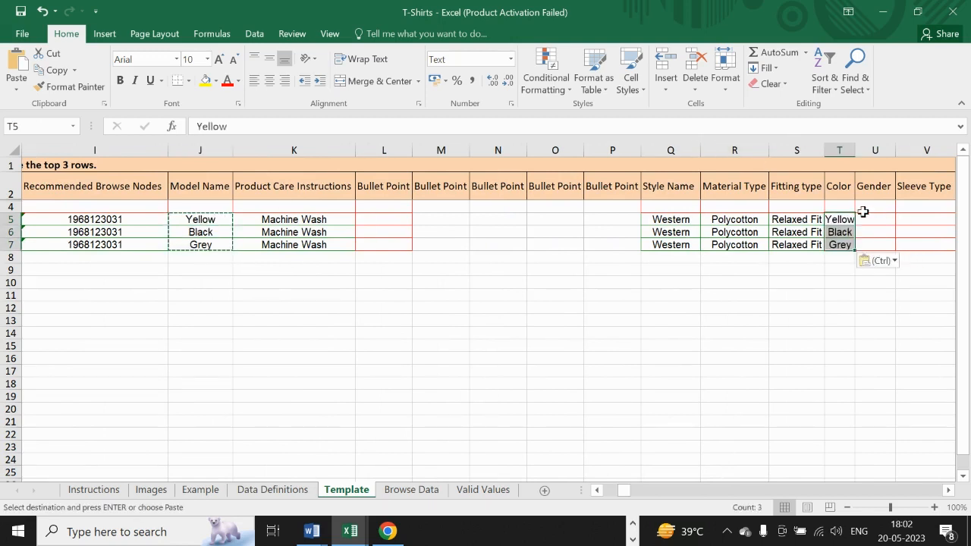
Choose Mens as the Gender in U5 and fill it down to U7
click(876, 219)
click(901, 221)
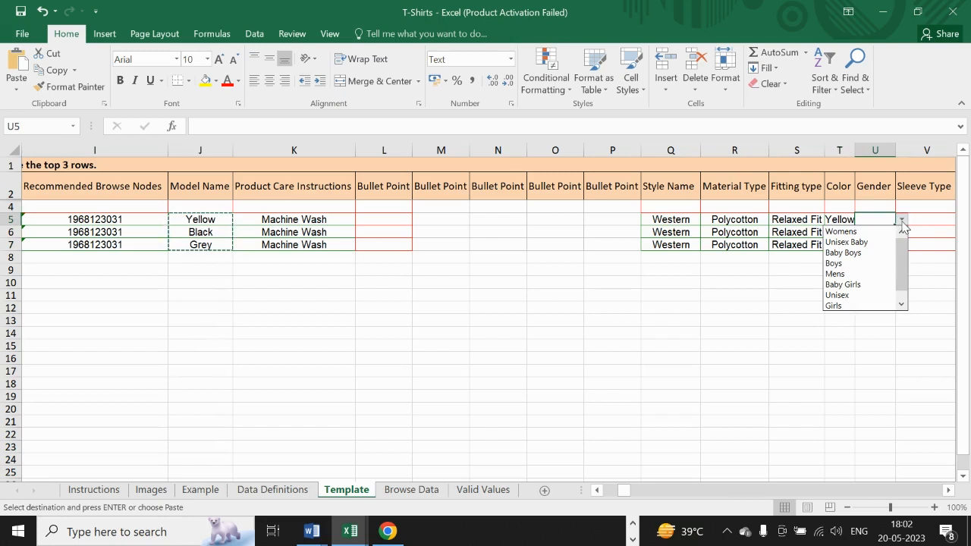
click(880, 275)
double_click(895, 225)
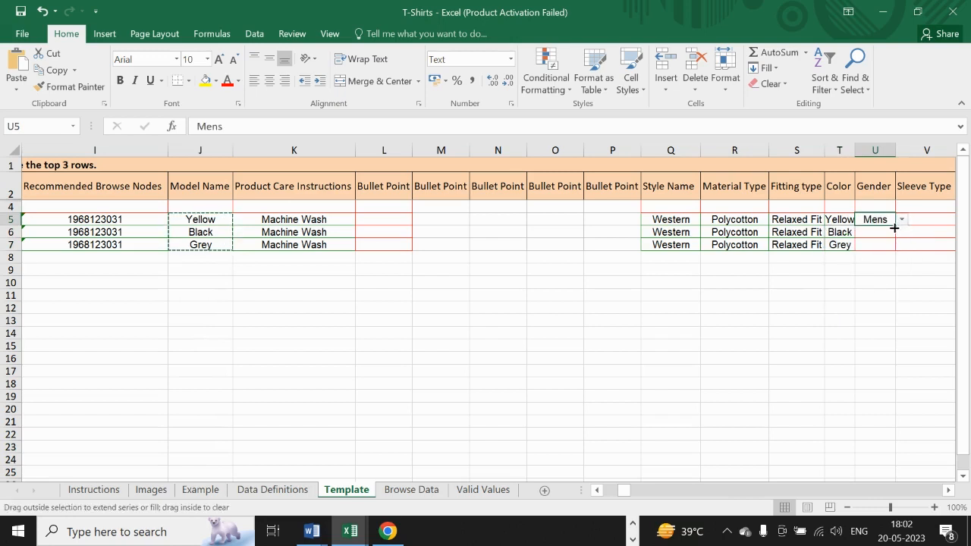
Choose 3/4 Sleeve as the Sleeve Type in V5 and fill it down to V7
click(907, 228)
key(Right)
key(Right)
key(Right)
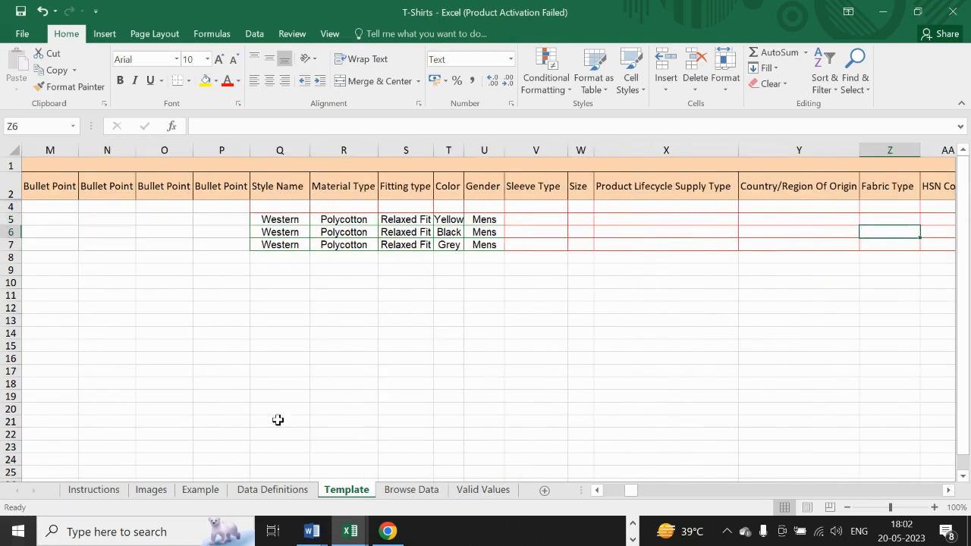
click(536, 219)
click(574, 219)
drag(574, 242, 573, 271)
click(540, 263)
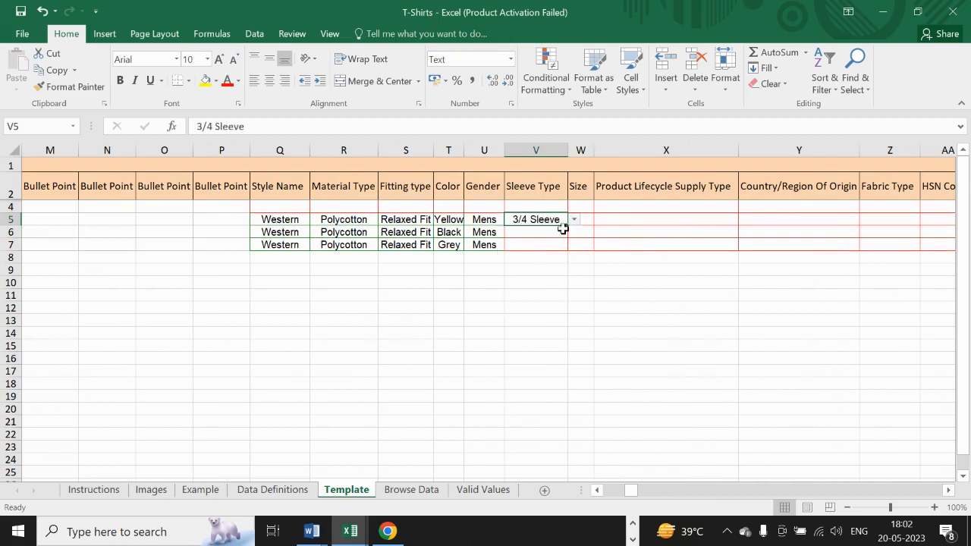
double_click(569, 226)
Change the Sleeve Type in V5 to Half Sleeve and fill it down to V7
click(574, 220)
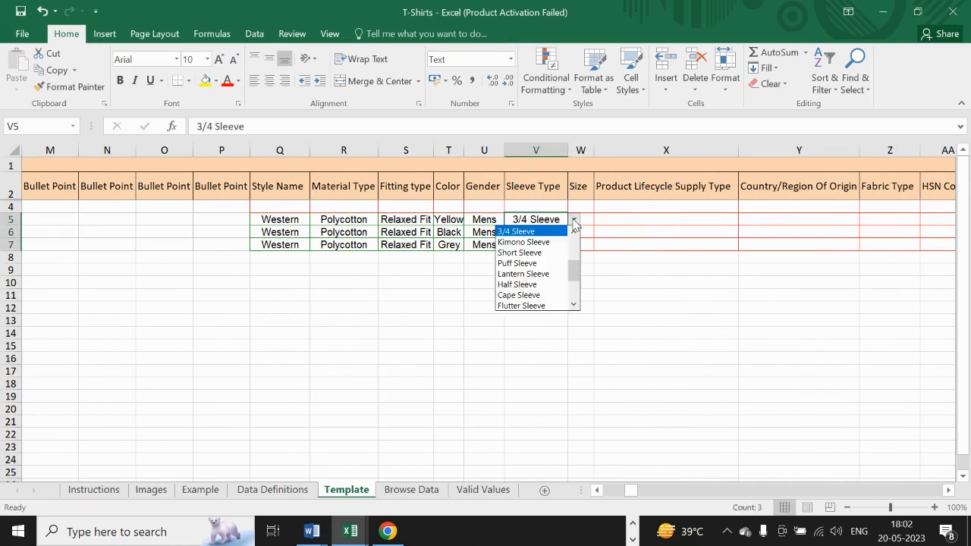
click(524, 284)
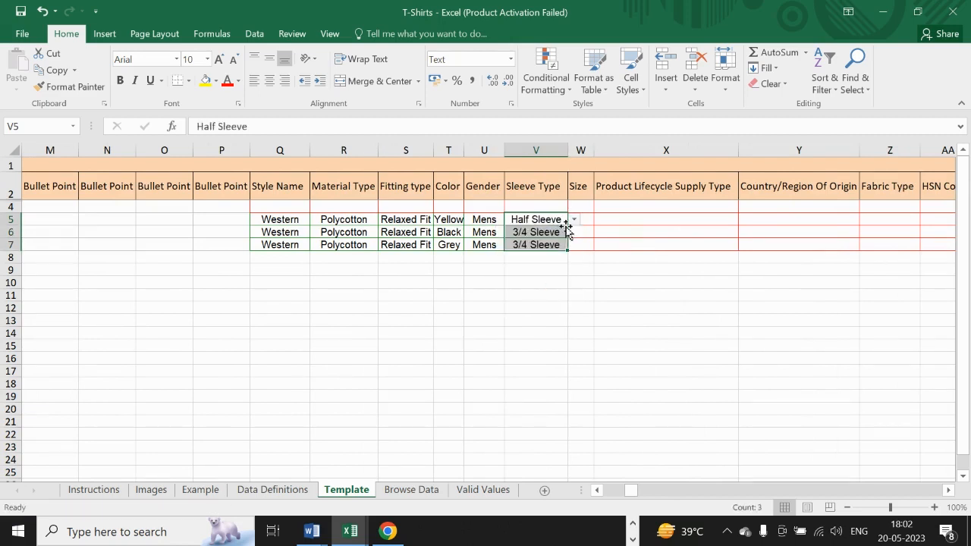
double_click(567, 226)
Choose Medium as the Size in W5 and fill it down to W7
click(580, 220)
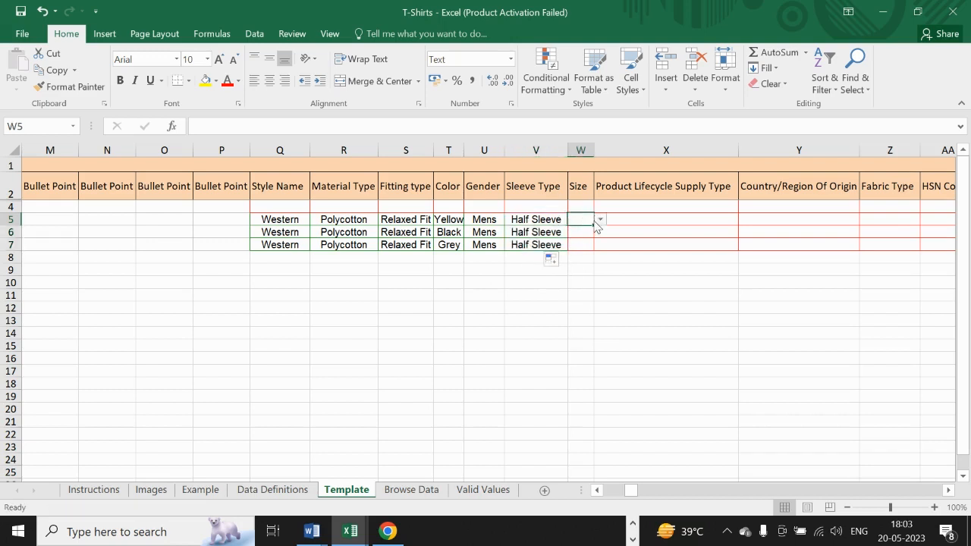
click(599, 219)
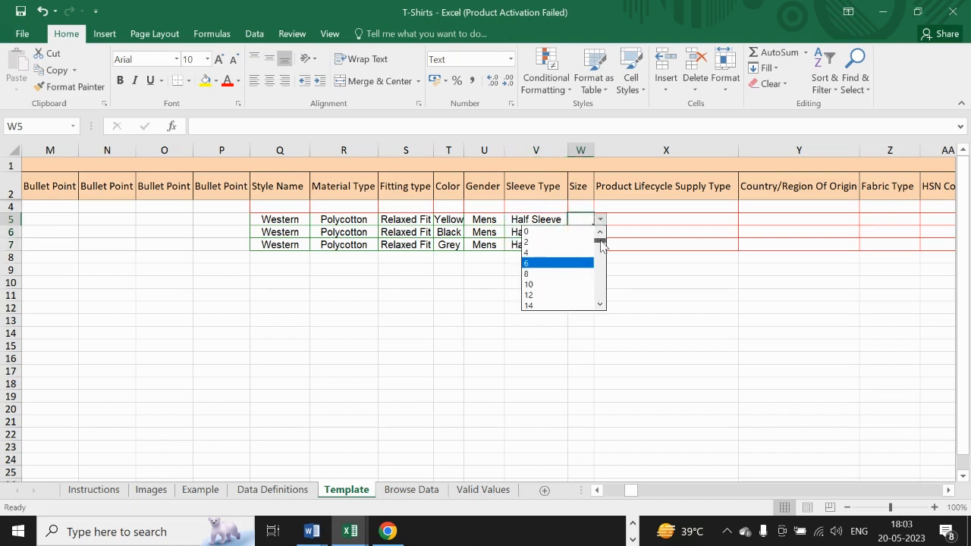
drag(601, 243, 602, 296)
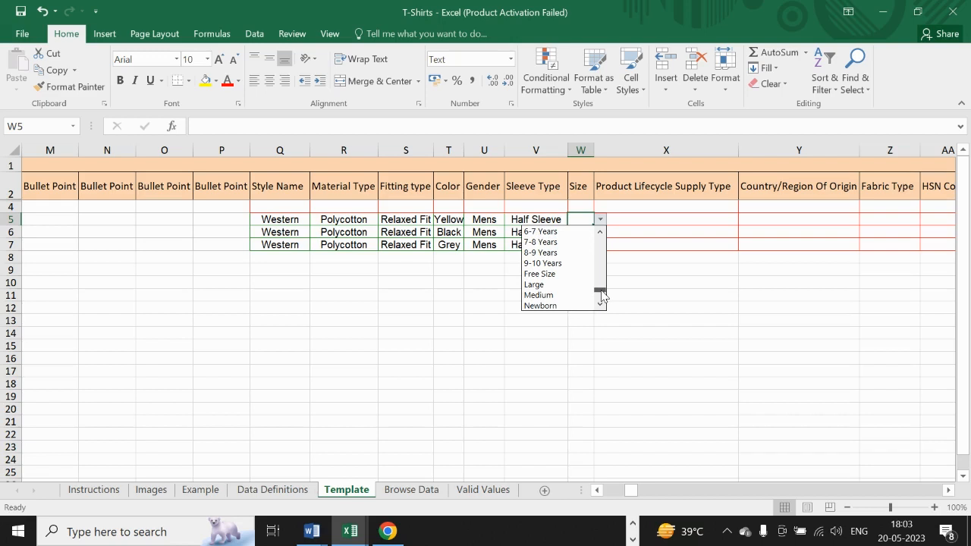
click(545, 295)
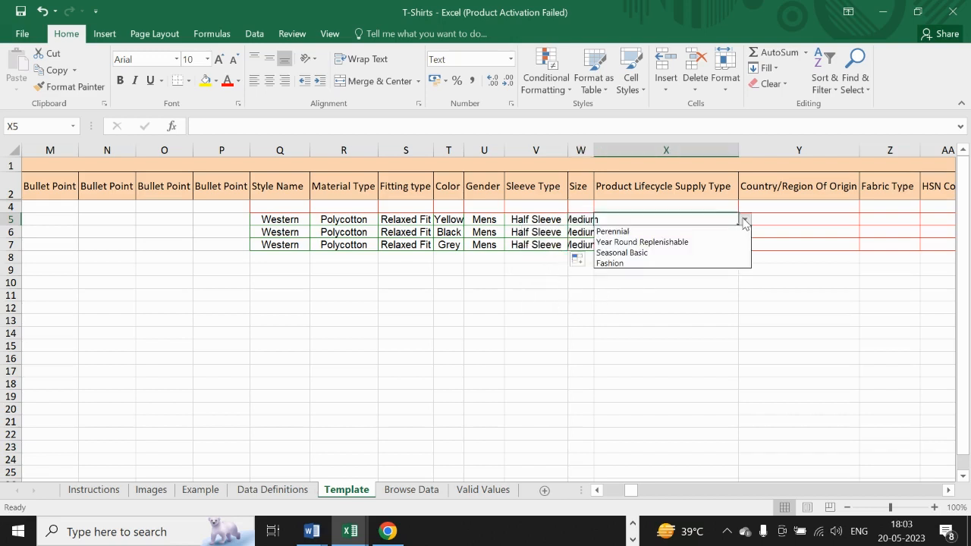
Set Product Lifecycle Supply Type in X5 to Fashion and Country/Region Of Origin in Y5 to India, filling both down to row 7
click(726, 263)
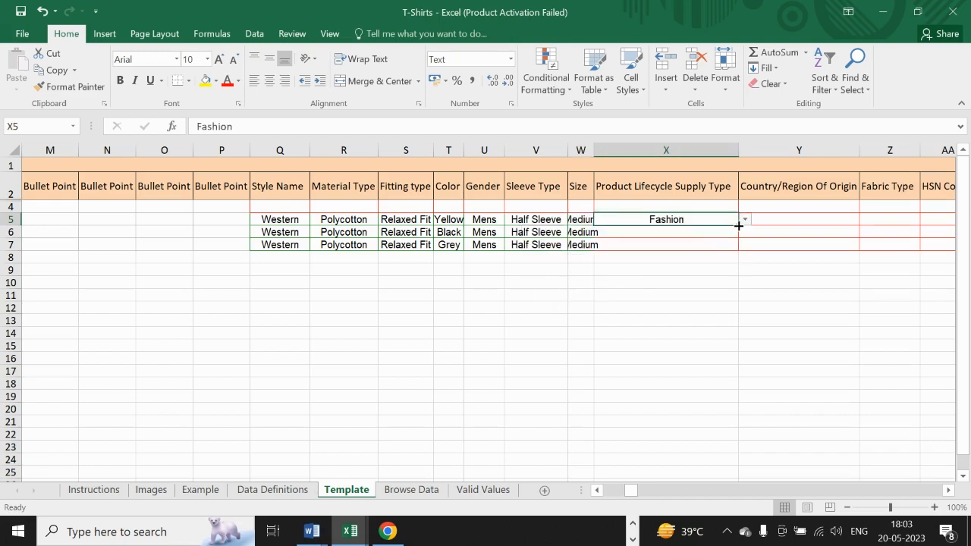
drag(739, 226, 738, 245)
click(799, 220)
click(865, 219)
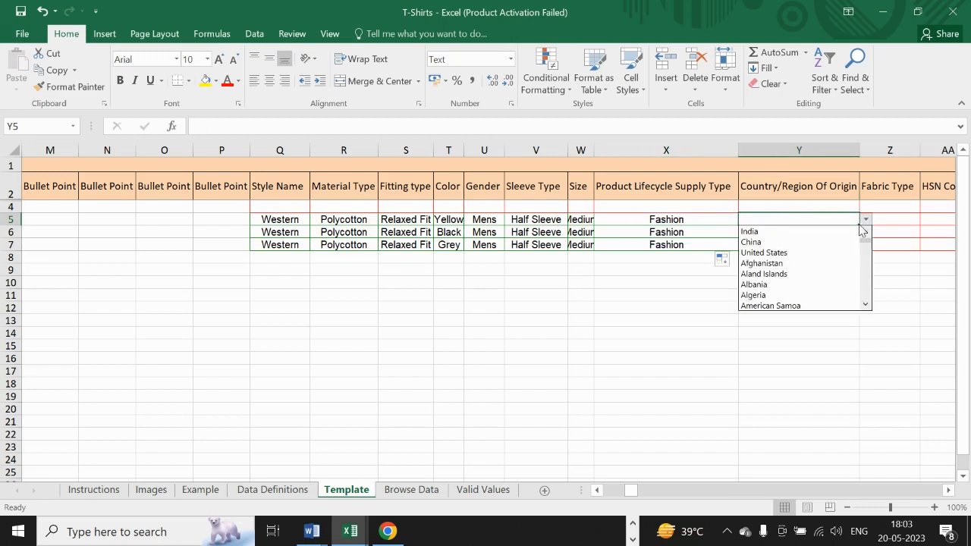
click(849, 231)
drag(859, 225, 859, 245)
click(892, 218)
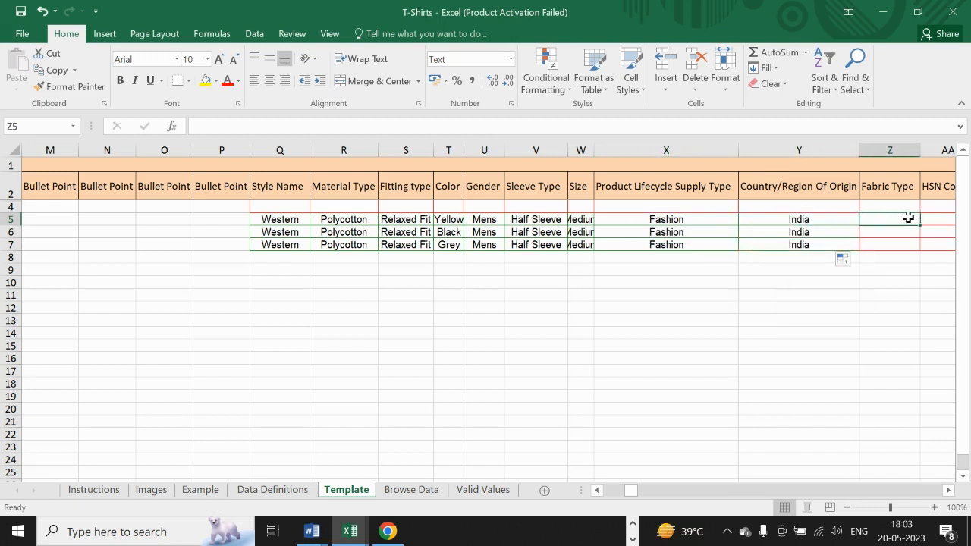
double_click(910, 219)
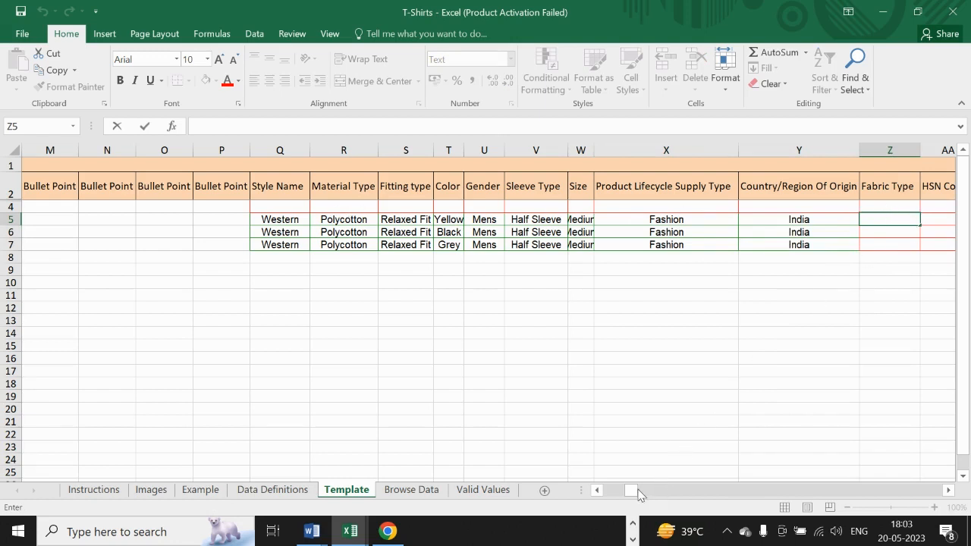
drag(638, 495, 613, 449)
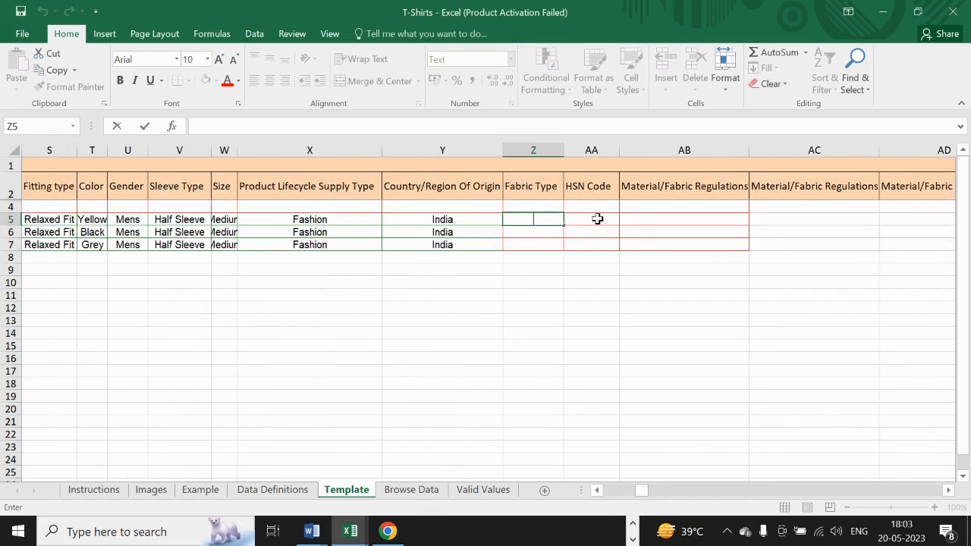
Select the HSN Code cell AA5, switch to Chrome and search Google for "hsn code for t shirts" in a new tab
click(598, 218)
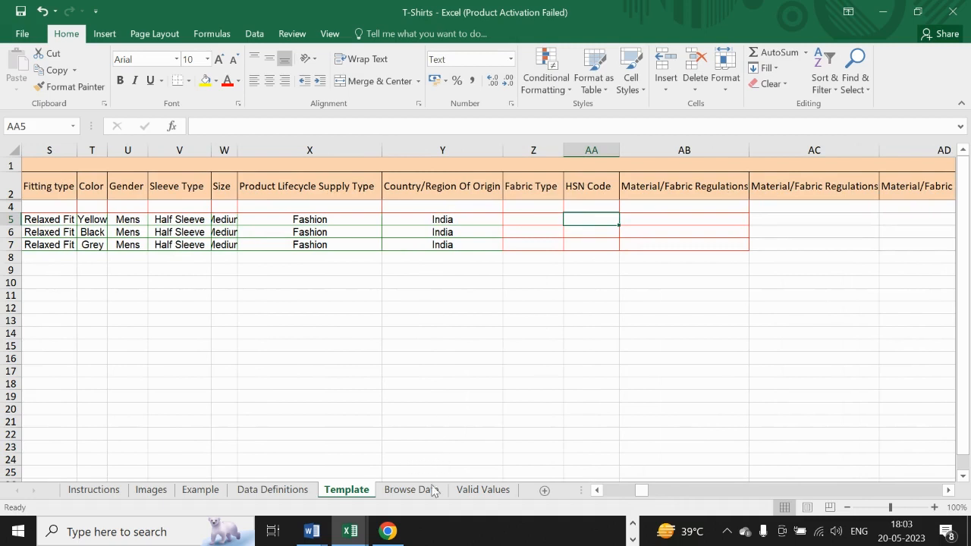
key(alt+Tab)
key(alt+Tab)
key(alt+Tab)
key(alt+Tab)
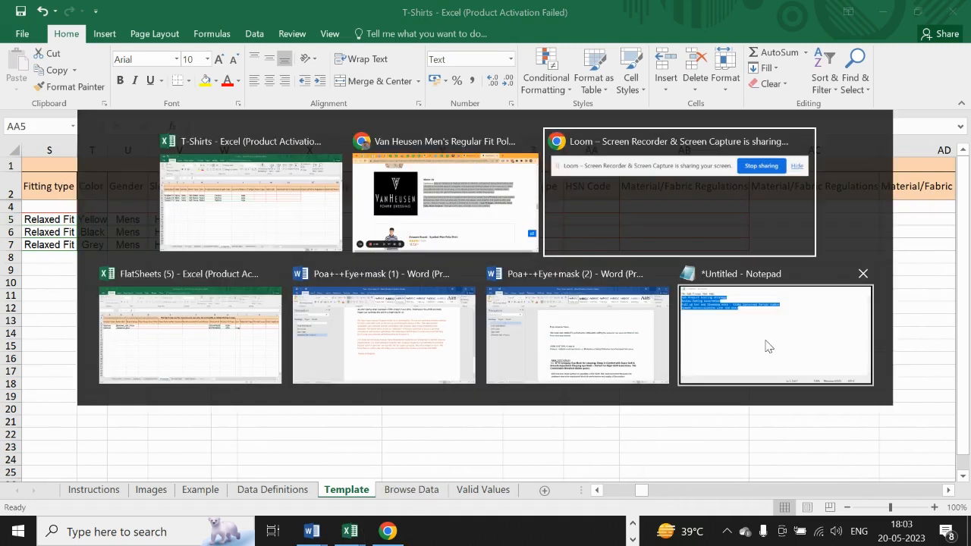
key(alt+Tab)
key(alt+Tab)
key(alt+Tab)
key(alt+Tab)
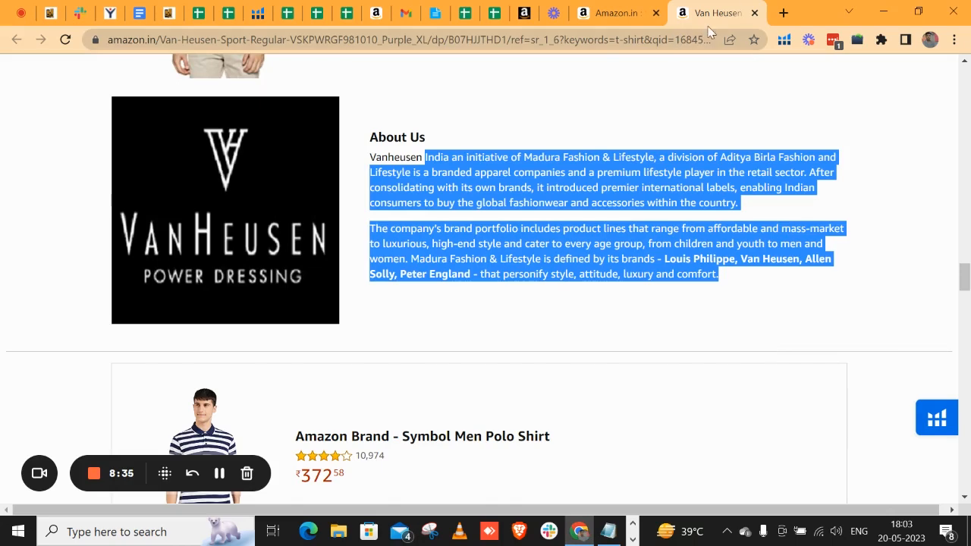
click(783, 13)
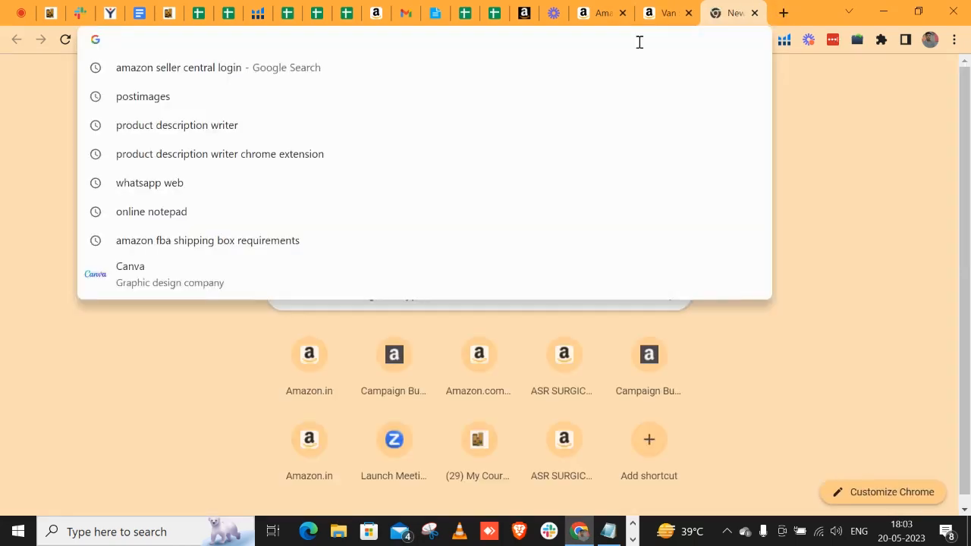
text(hsn cod)
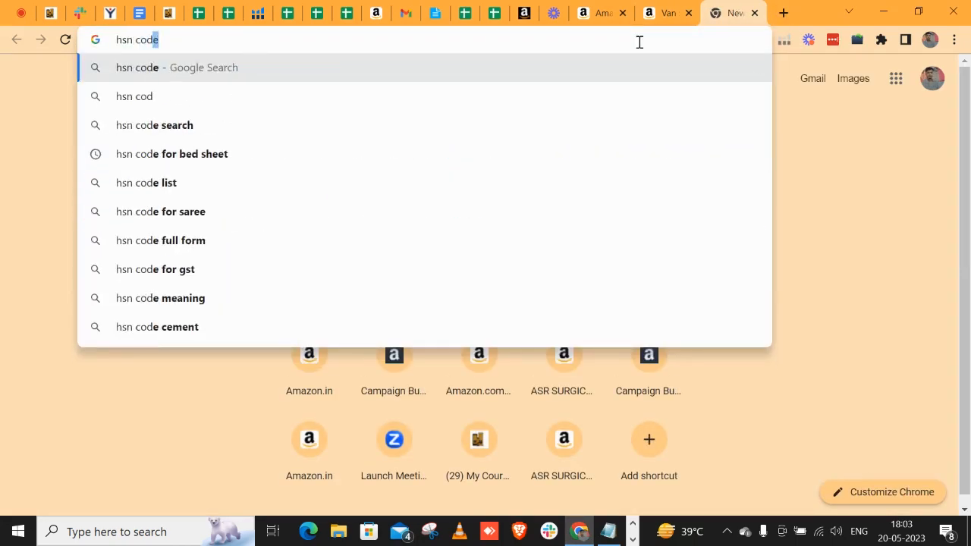
text(e for t shirts)
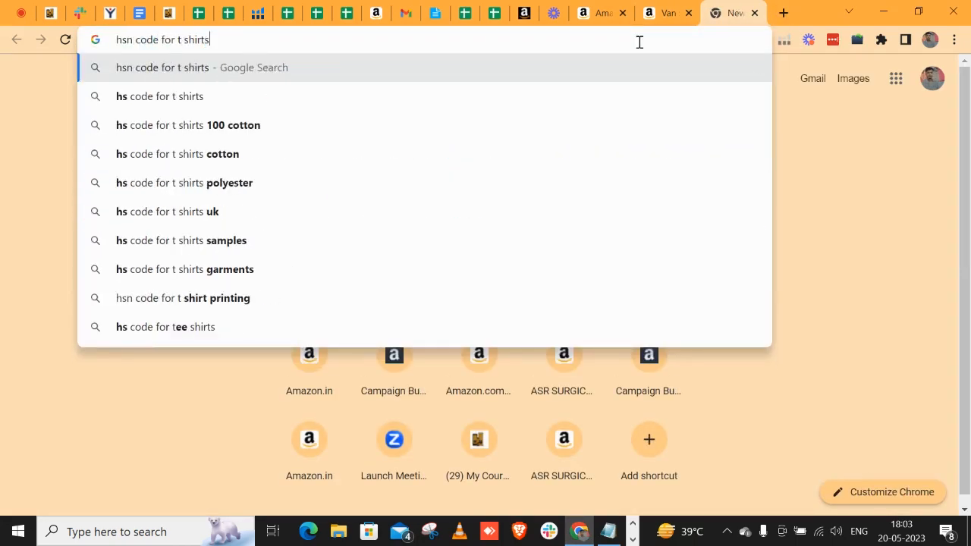
key(Return)
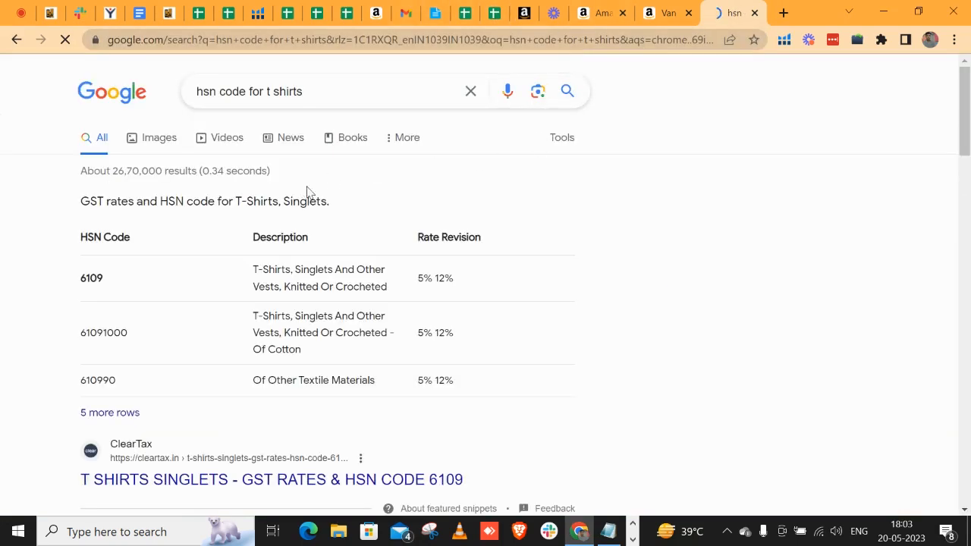
Copy the HSN code 6109 from the search results and return to the T-Shirts workbook in Excel
double_click(95, 279)
right_click(108, 281)
click(144, 289)
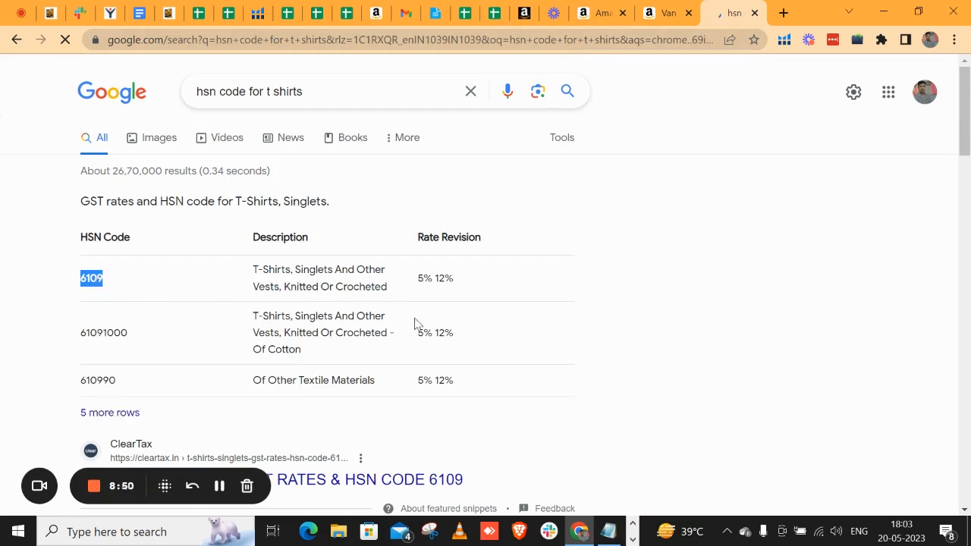
key(alt+Tab)
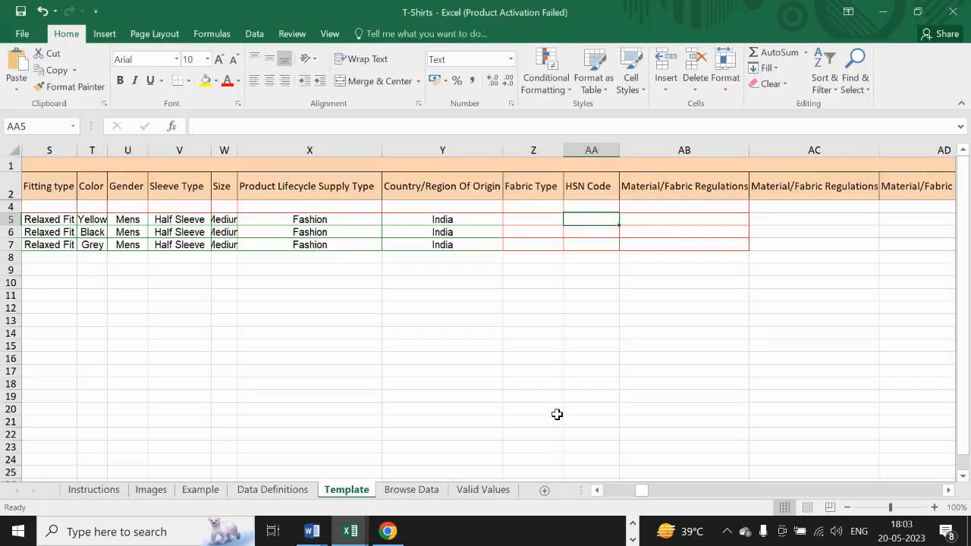
Paste 6109 into HSN Code cell AA5 with the destination formatting and fill it down as an increasing series to AA7
key(ctrl+v)
click(657, 235)
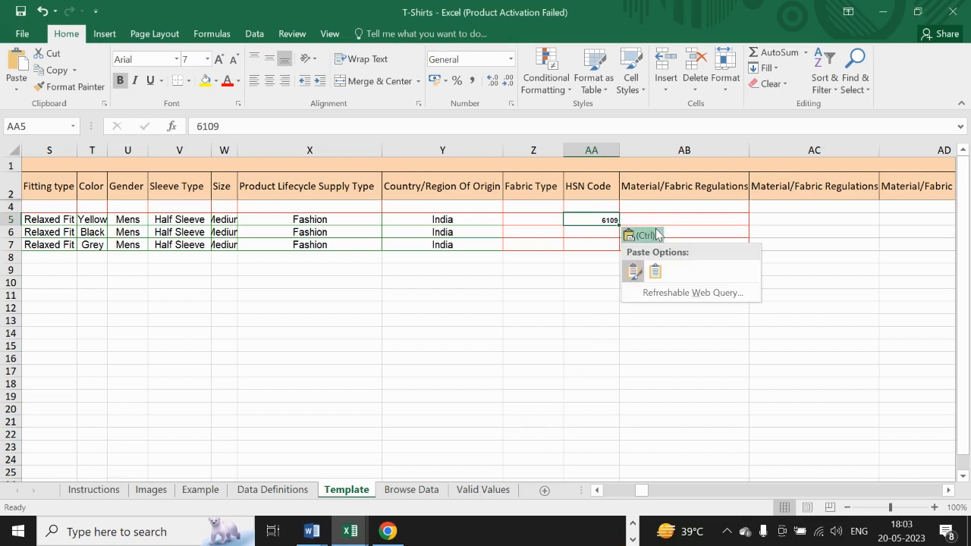
click(654, 271)
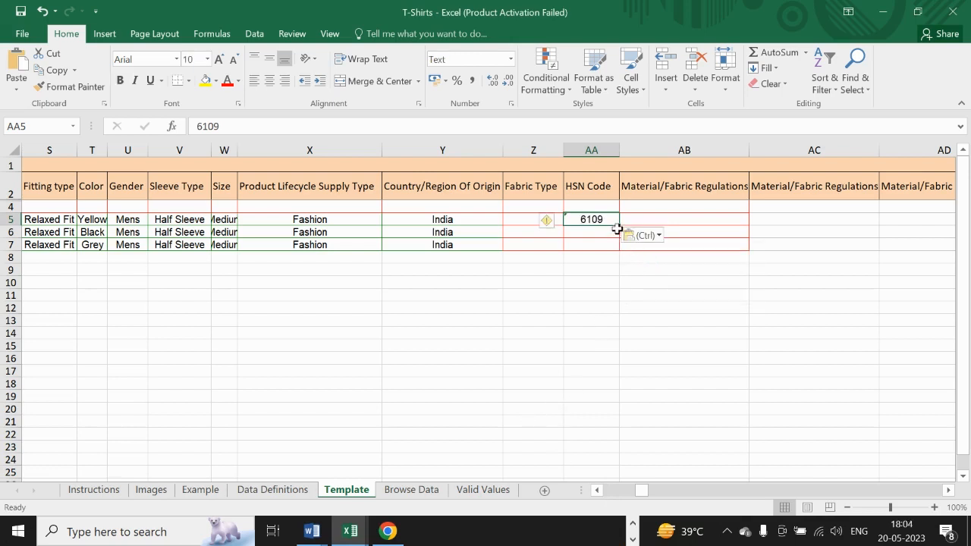
drag(618, 226, 618, 249)
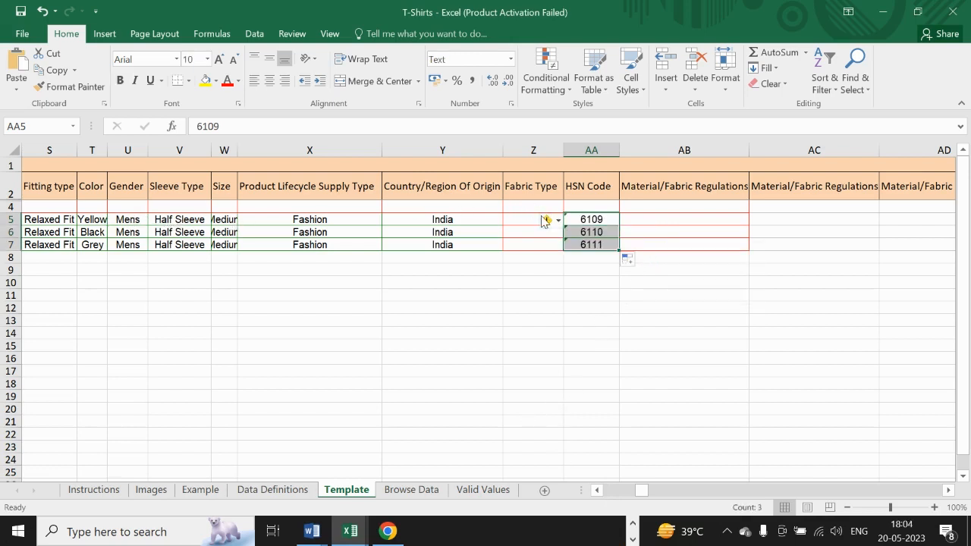
Choose Not Applicable for the first Material/Fabric Regulations column in AB5 and fill it down to AB7
click(741, 219)
click(755, 219)
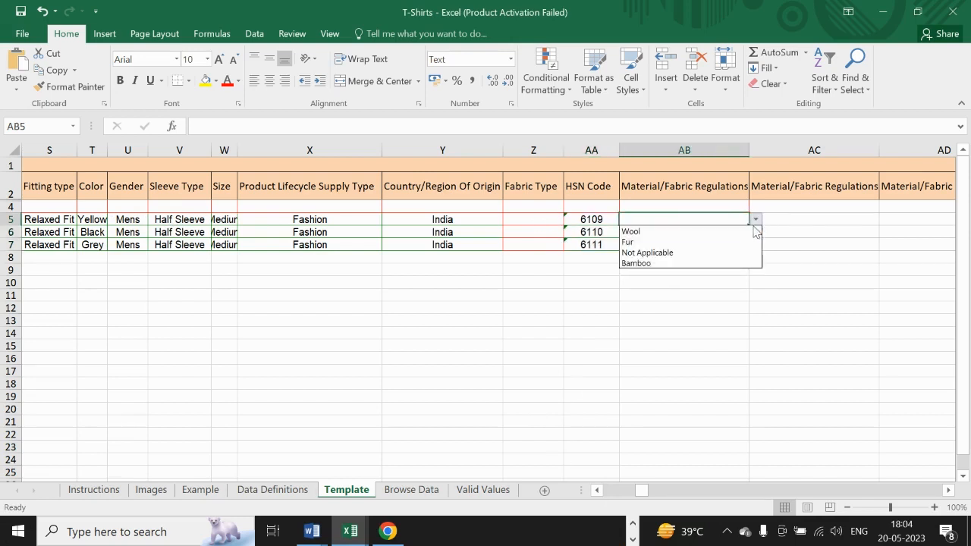
click(735, 252)
drag(749, 225, 747, 247)
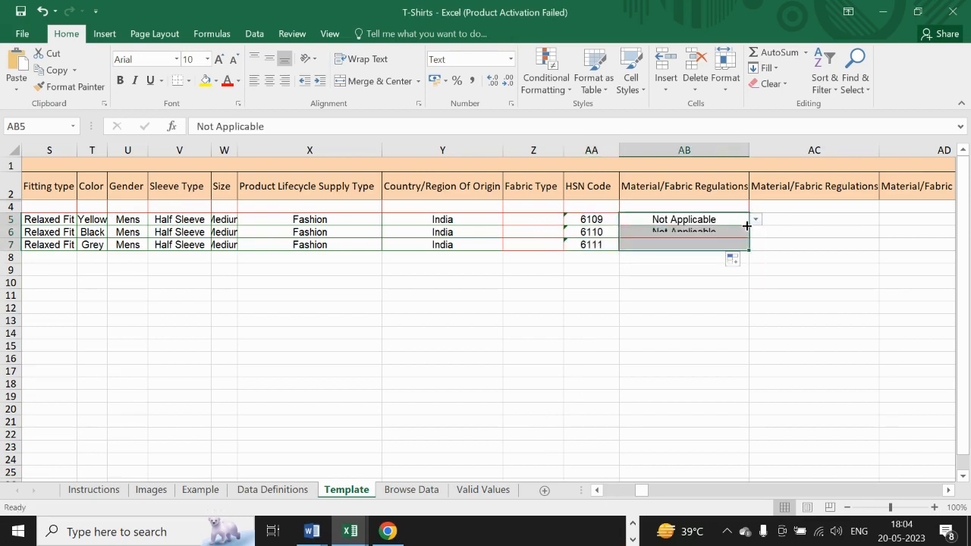
Enter 1 as the Number of Items in AG5 and fill it down to AG7
click(781, 229)
key(Right)
key(Right)
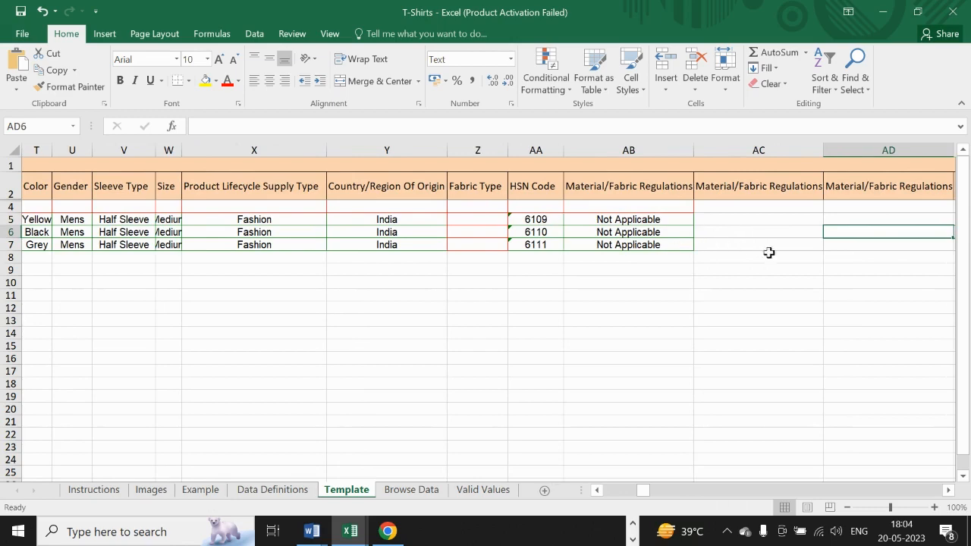
key(Right)
key(Right)
key(Right)
key(Right)
key(Right)
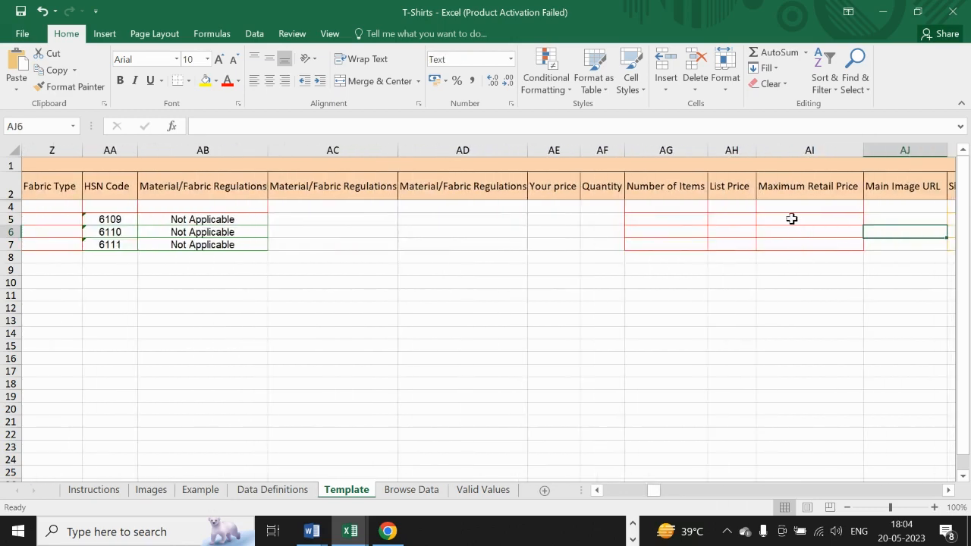
click(683, 222)
text(1)
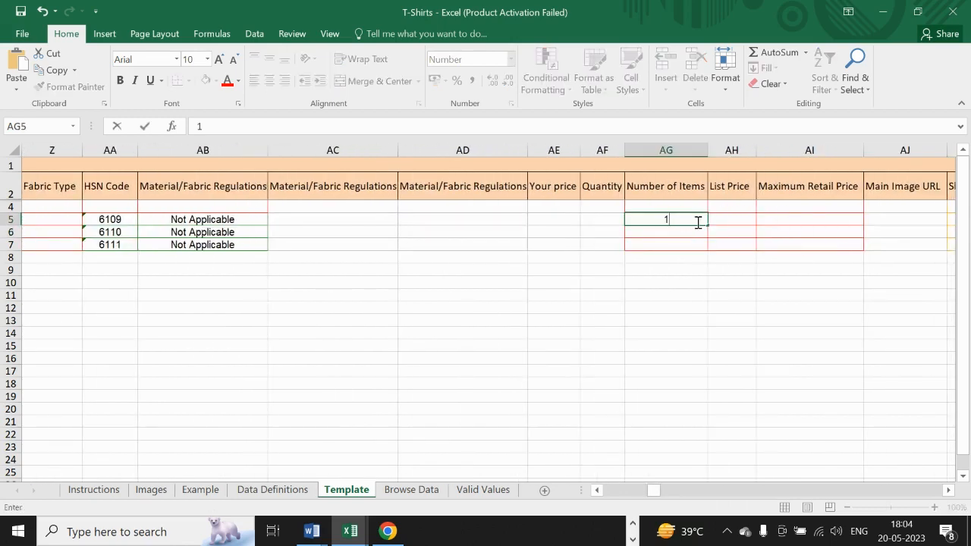
double_click(708, 226)
Enter 299 as the List Price in AH5, fill it down to AH7, and select the Maximum Retail Price cell AI5
click(739, 220)
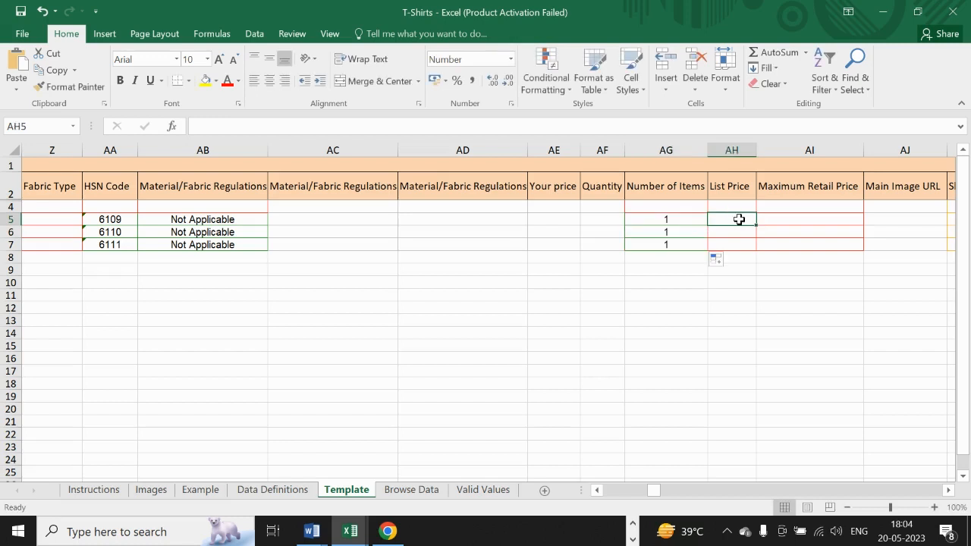
text(299)
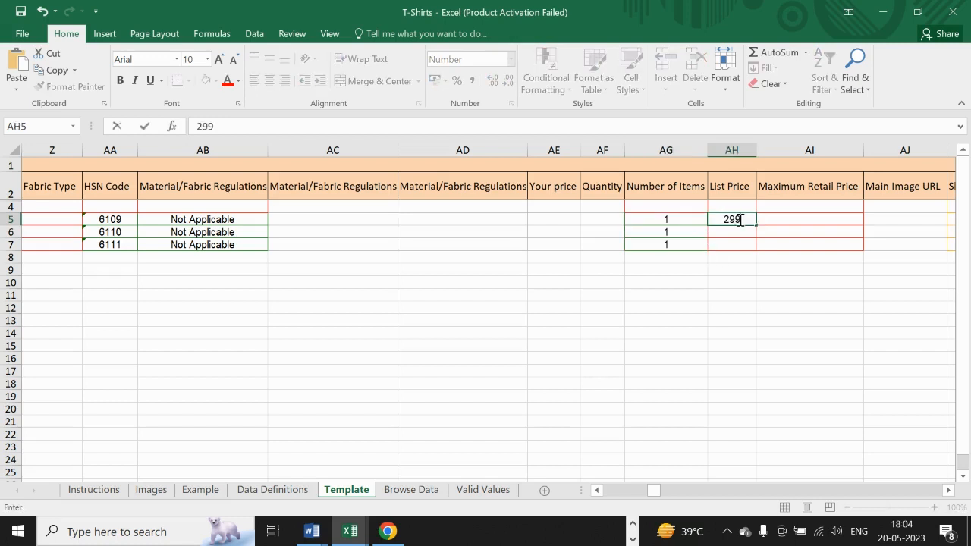
double_click(756, 225)
click(809, 217)
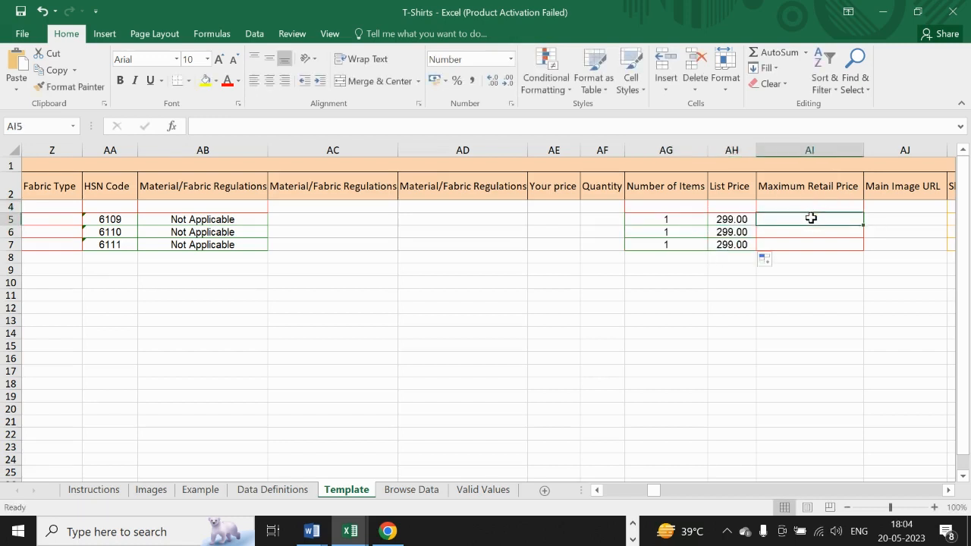
Enter 499 as the Maximum Retail Price in AI5, fill it down to AI7, and select the Main Image URL cell AJ5
text(499)
double_click(863, 225)
click(895, 218)
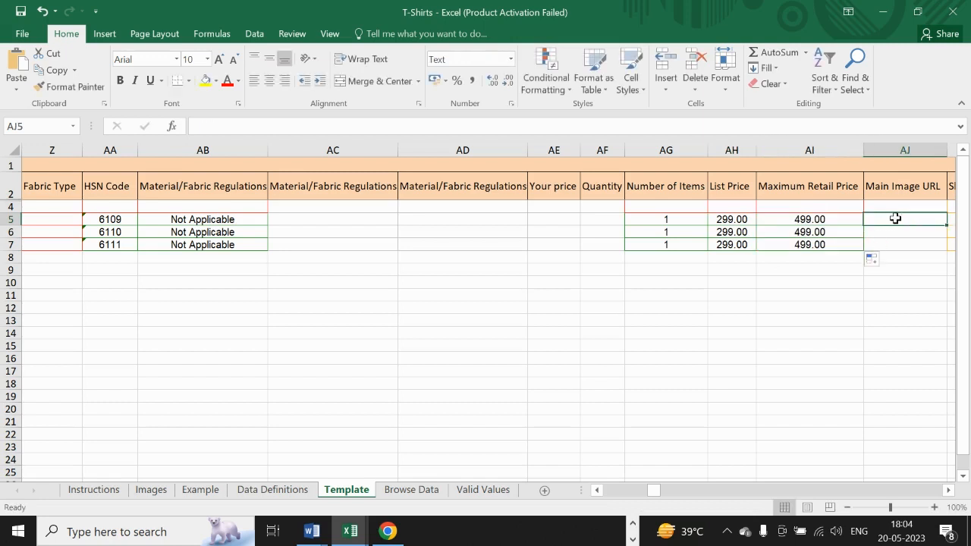
Choose Male as the Target Gender in AL5 and fill it down to AL7
key(Right)
key(Right)
key(Right)
key(Right)
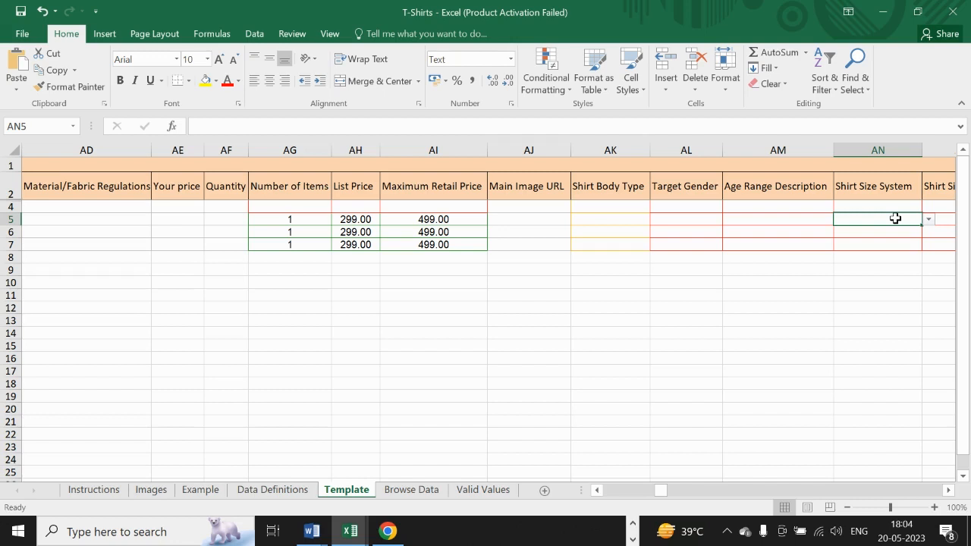
click(686, 218)
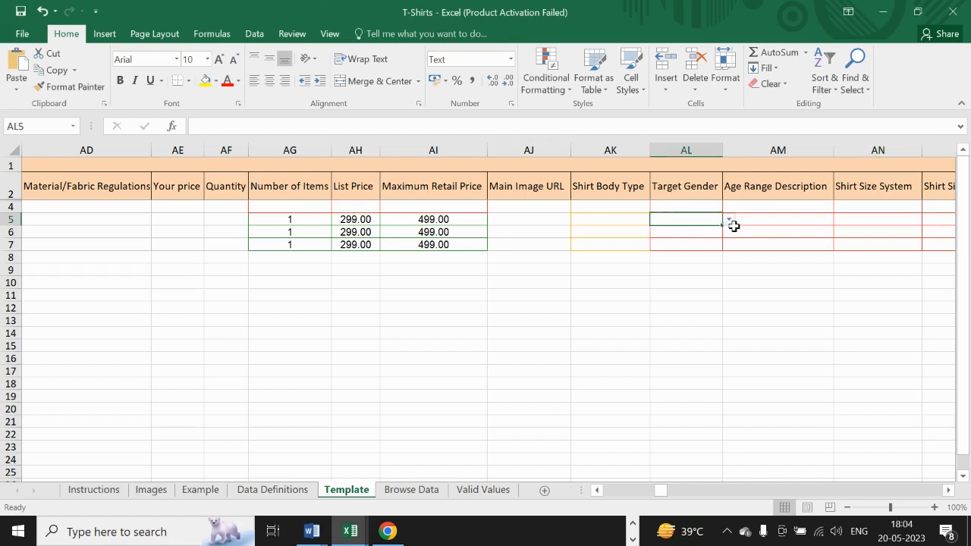
click(728, 219)
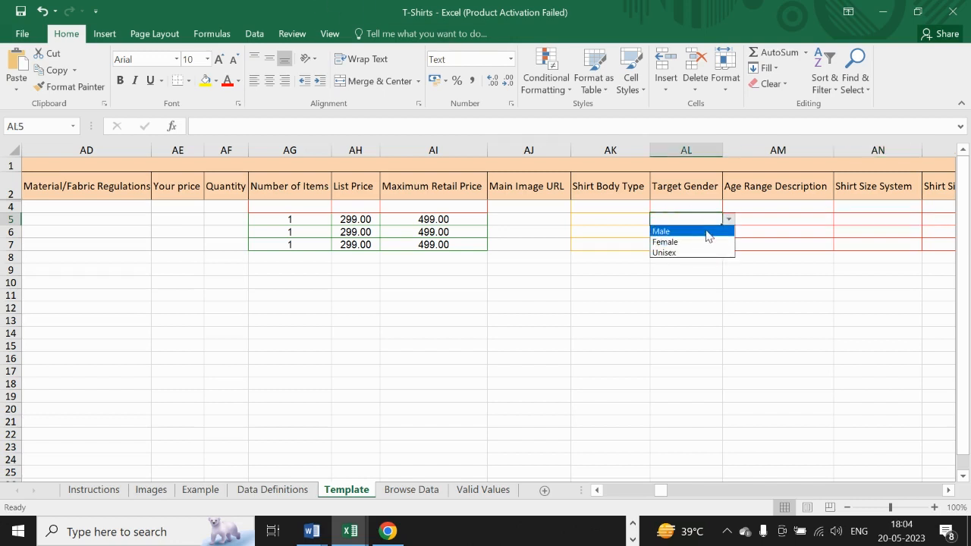
click(708, 231)
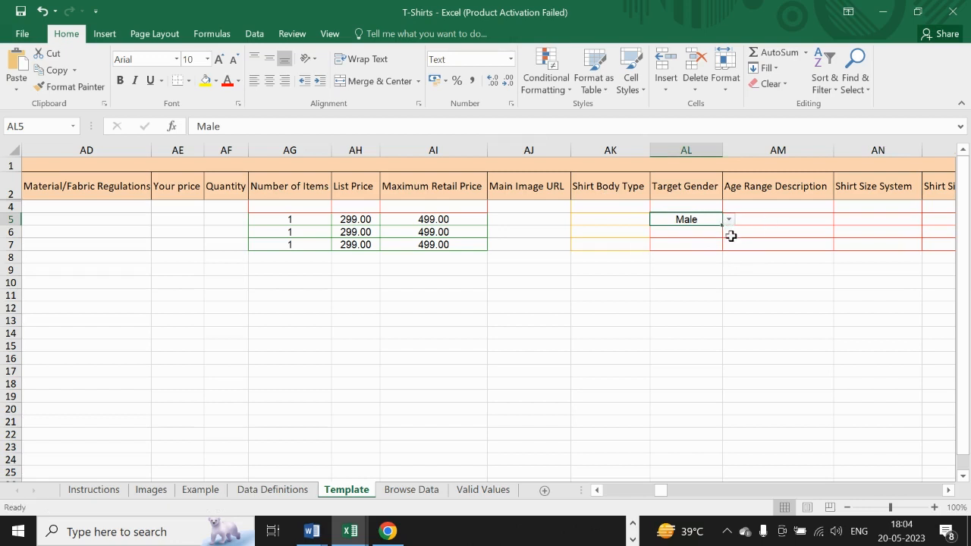
double_click(724, 225)
Look through the remaining row 5 columns, from Age Range Description across the image URL fields to Parentage
click(788, 221)
key(Right)
key(Right)
key(Right)
key(Right)
key(Right)
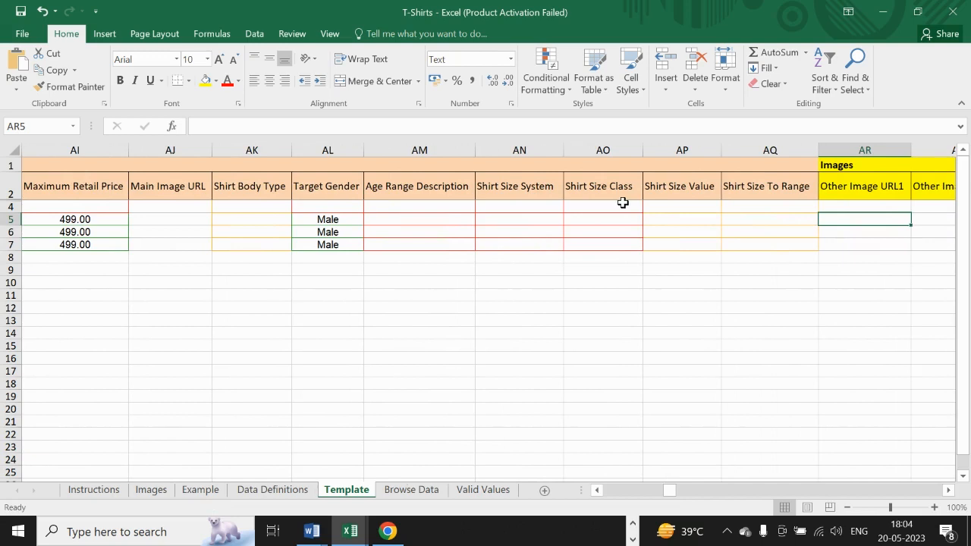
key(Right)
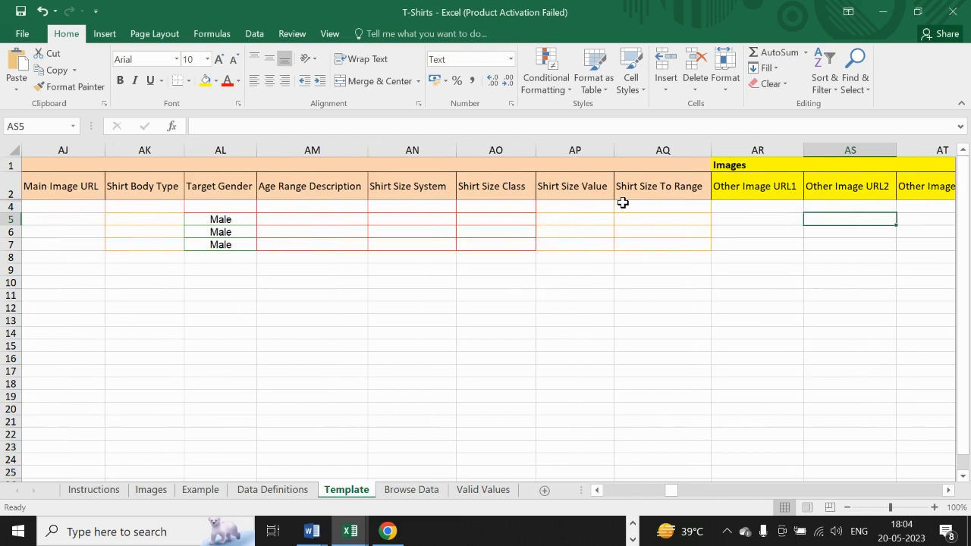
key(Right)
key(Right)
key(Right)
key(Right)
key(Right)
key(Right)
key(Right)
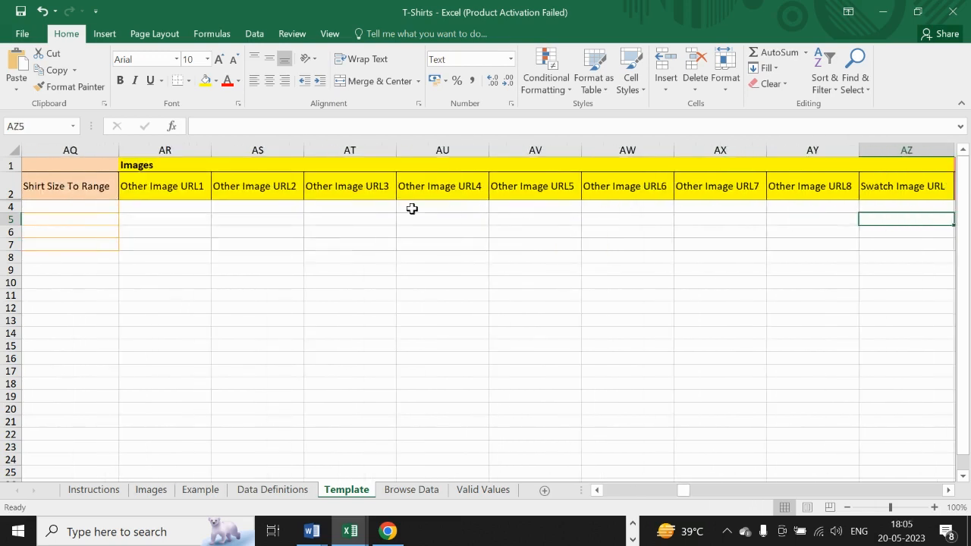
key(Right)
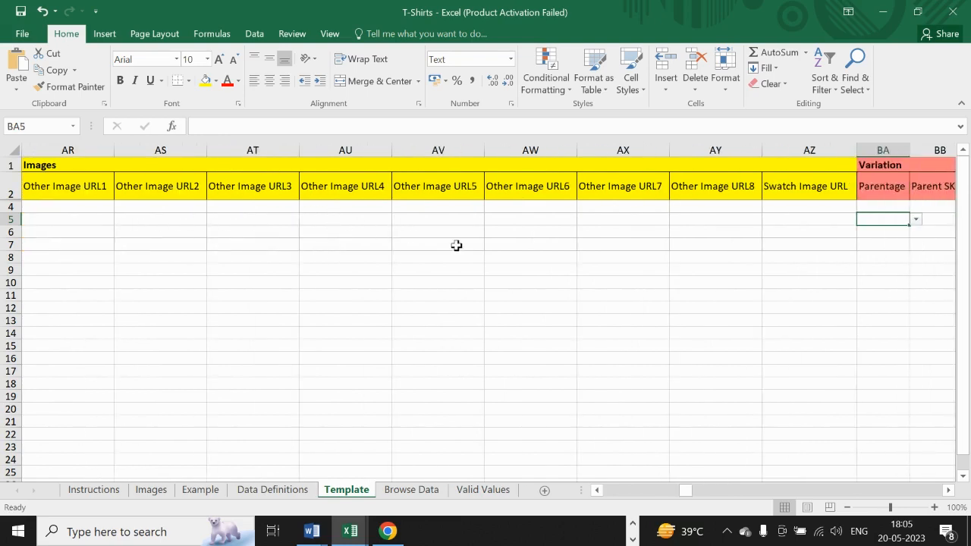
Review row 5 back to the Item Name column, forward to the image URL columns, and back to Shirt Body Type
key(Left)
key(Left)
key(Left)
key(Left)
key(Left)
key(Left)
key(Left)
key(Left)
key(Left)
key(Left)
key(Left)
key(Left)
key(Left)
key(Left)
key(Left)
key(Left)
key(Left)
key(Left)
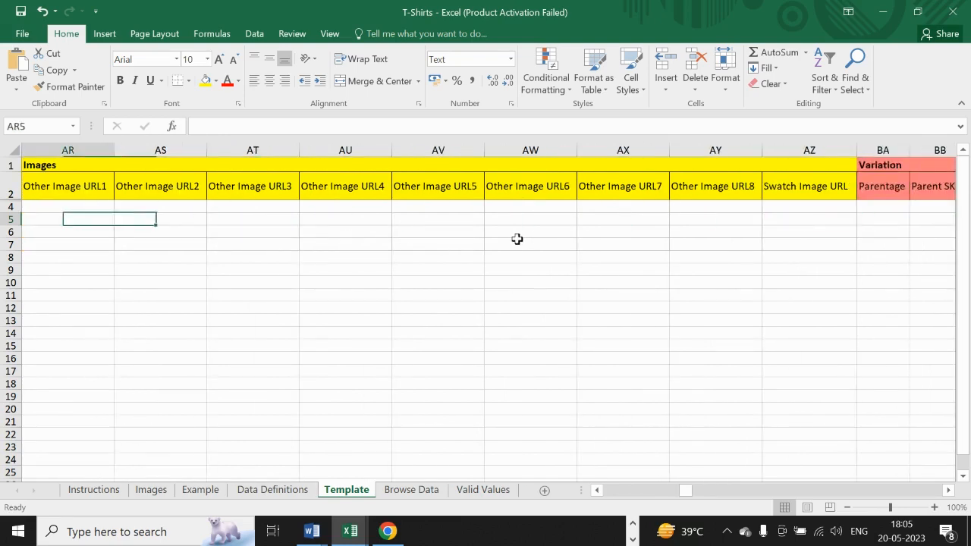
key(Left)
key(Left)
key(Left)
key(Left)
key(Left)
key(Left)
key(Left)
key(Left)
key(Left)
key(Left)
key(Left)
key(Left)
key(Left)
key(Left)
key(Left)
key(Left)
key(Left)
key(Left)
key(Left)
key(Left)
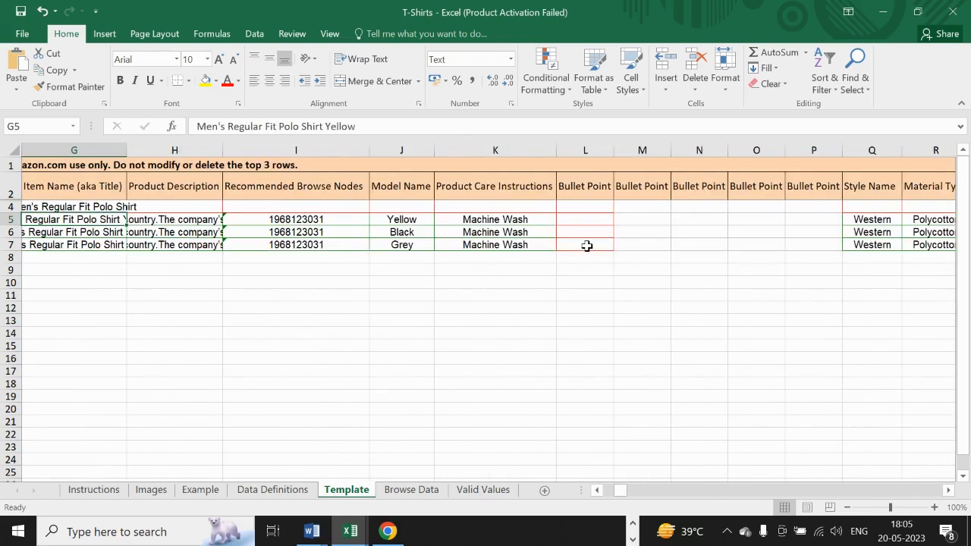
key(Right)
key(Right)
key(Right)
key(Right)
key(Right)
key(Right)
key(Right)
key(Right)
key(Right)
key(Right)
key(Right)
key(Right)
key(Right)
key(Right)
key(Right)
key(Right)
key(Right)
key(Right)
key(Right)
key(Right)
key(Right)
key(Right)
key(Right)
key(Right)
key(Right)
key(Right)
key(Right)
key(Right)
key(Right)
key(Right)
key(Right)
key(Right)
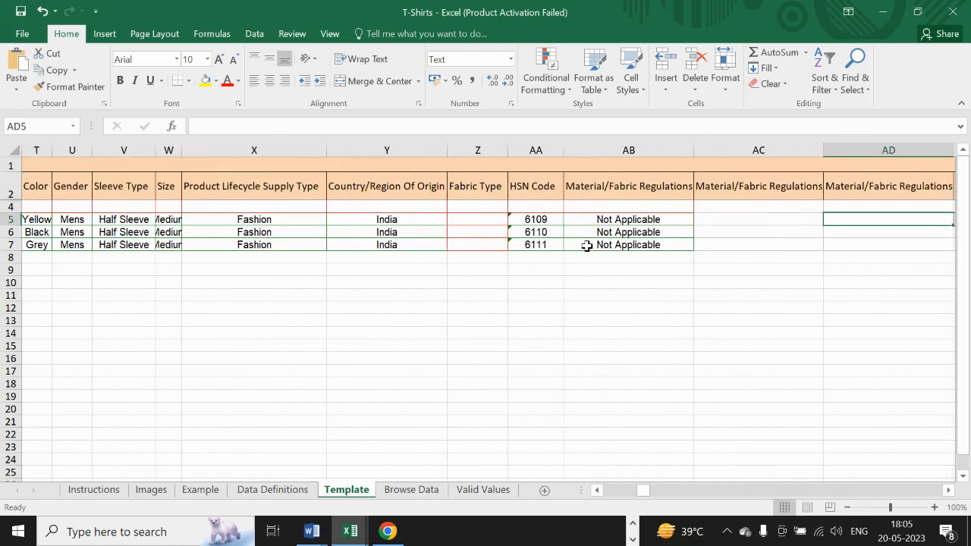
key(Right)
key(Right)
key(Right)
key(Right)
key(Right)
key(Right)
key(Right)
key(Right)
key(Right)
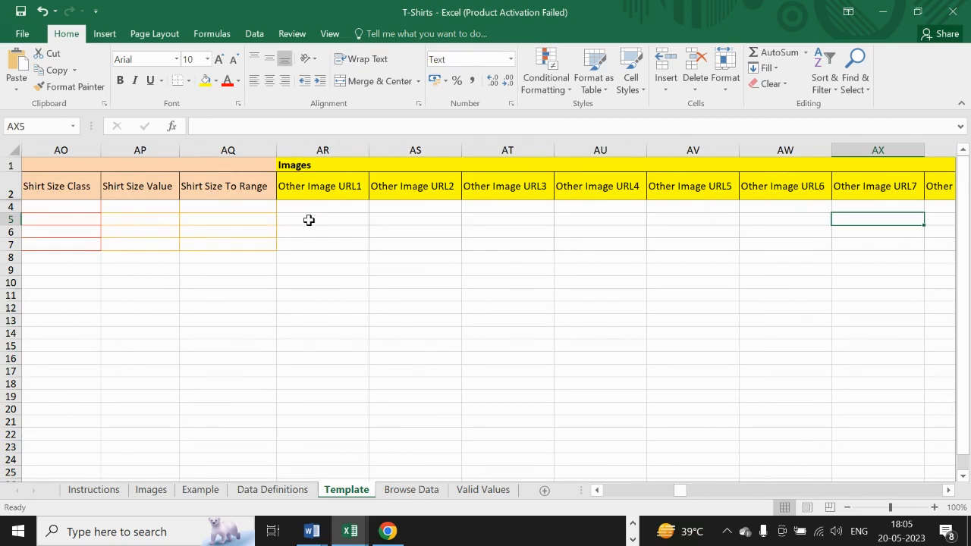
click(309, 220)
key(Left)
key(Left)
key(Left)
key(Left)
key(Left)
key(Left)
key(Left)
key(Left)
key(Left)
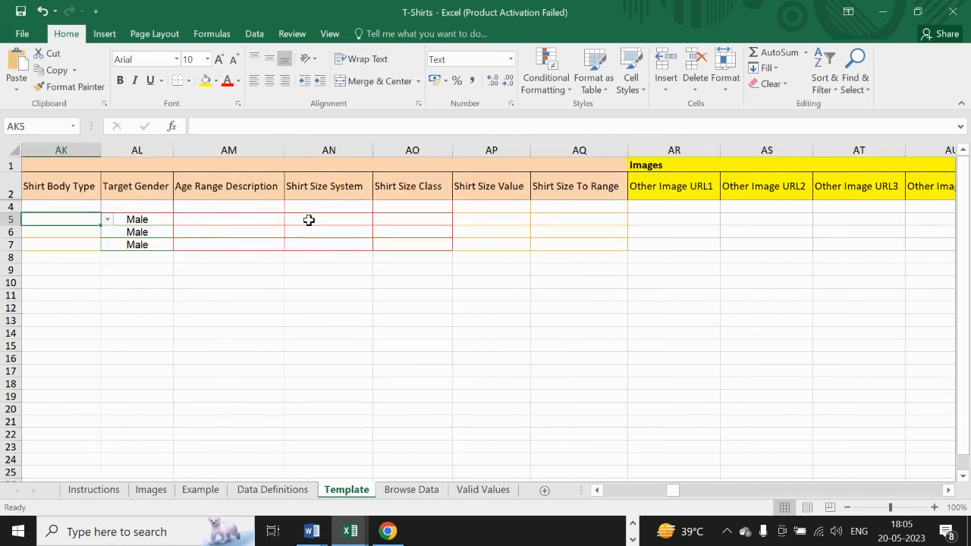
Switch to Chrome and open the image hosting site postimages.org
key(alt+Tab)
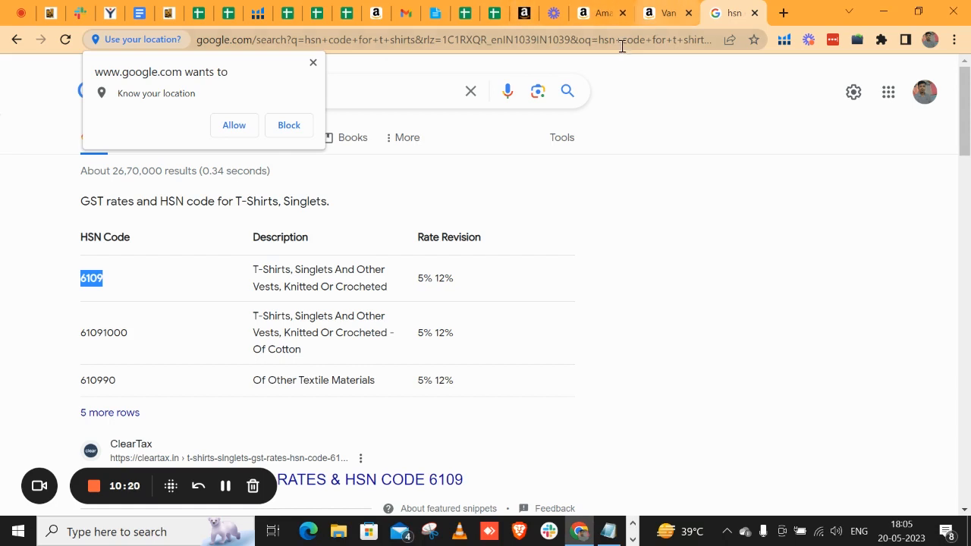
click(622, 46)
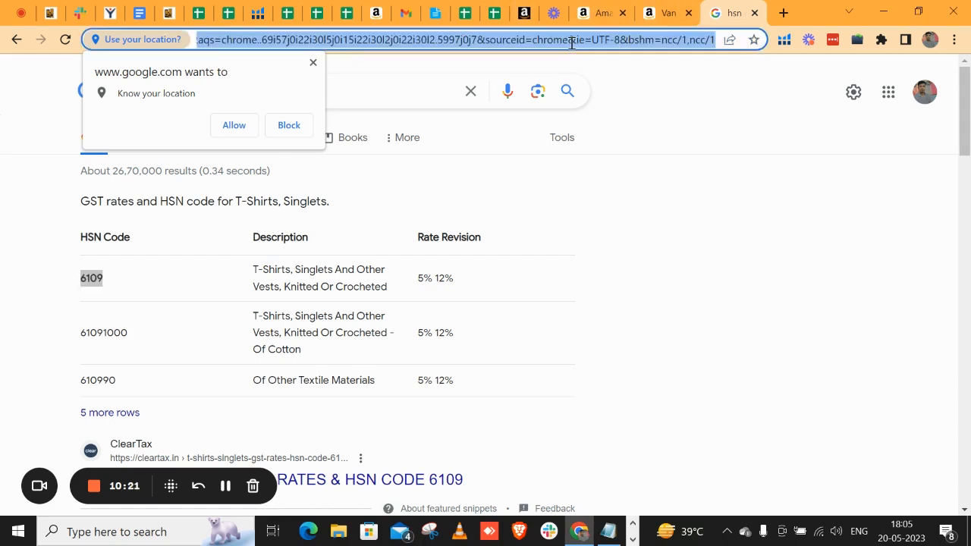
text(po)
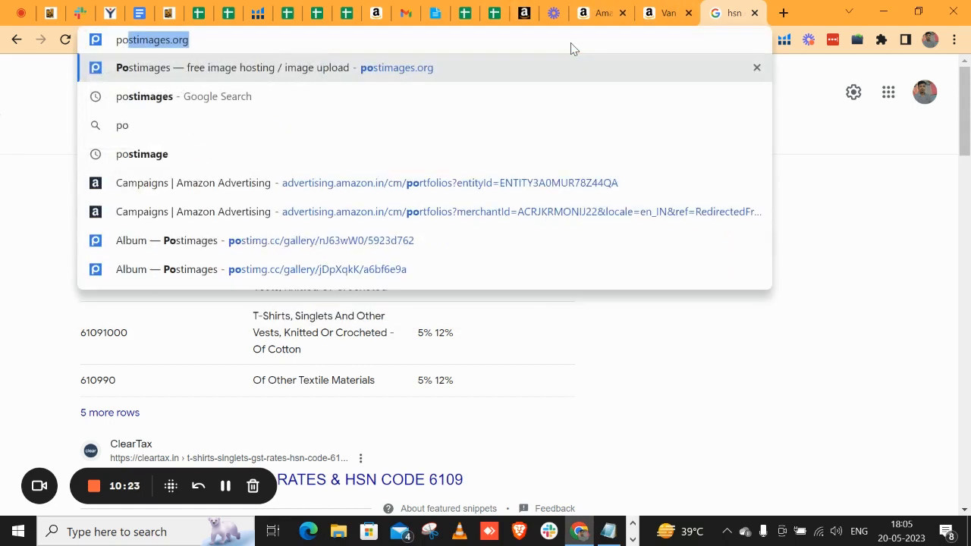
text(stiimages)
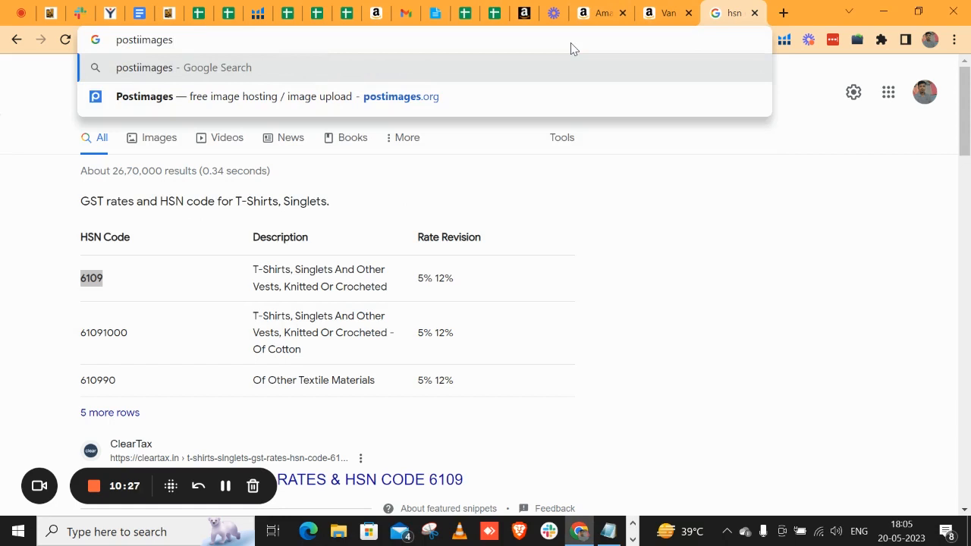
key(Return)
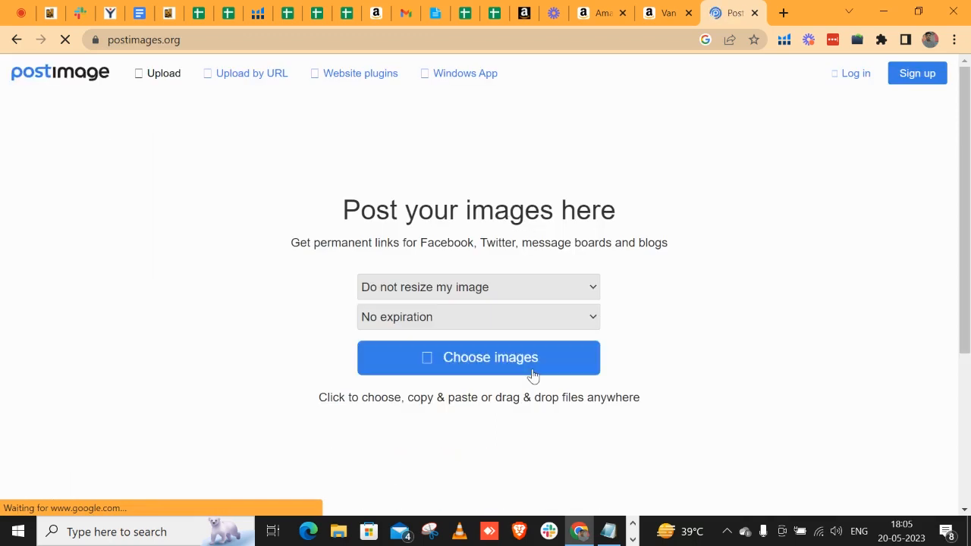
Upload all eight images from the PINKTALES folder in Downloads to Postimages
click(533, 376)
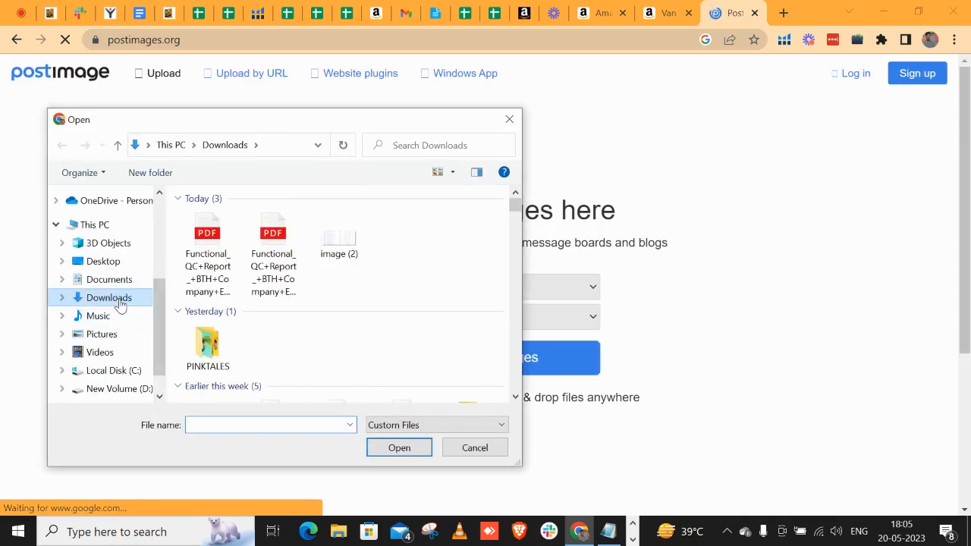
double_click(207, 345)
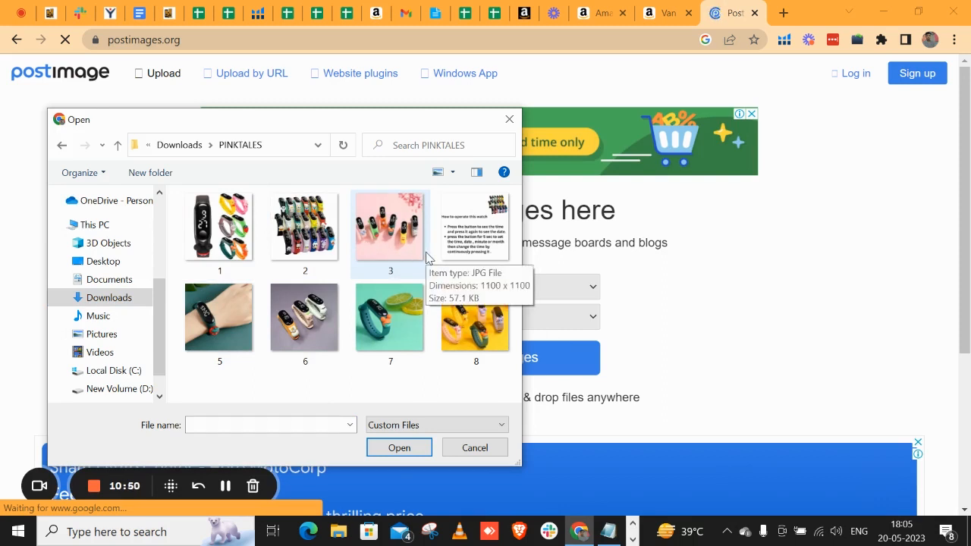
key(ctrl+a)
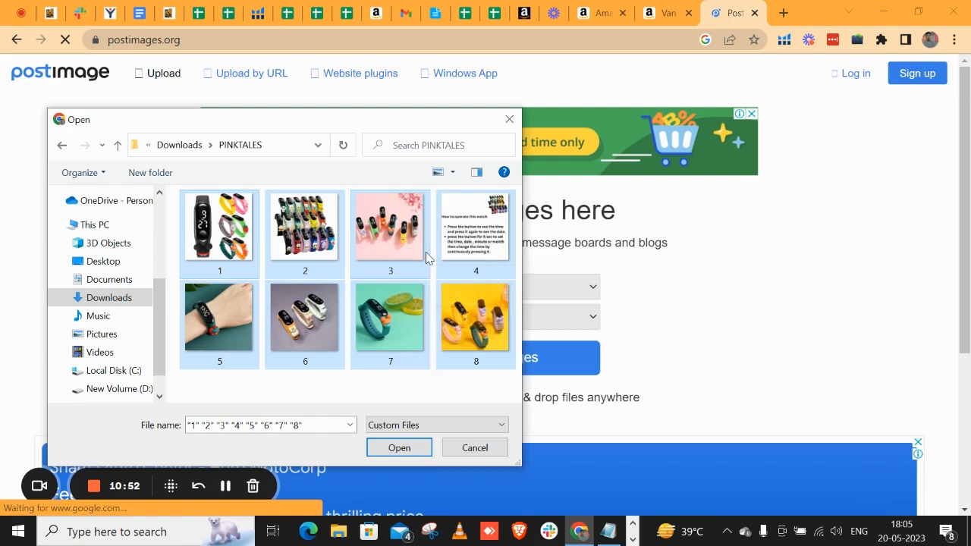
key(Return)
scroll(440, 273, down, 3)
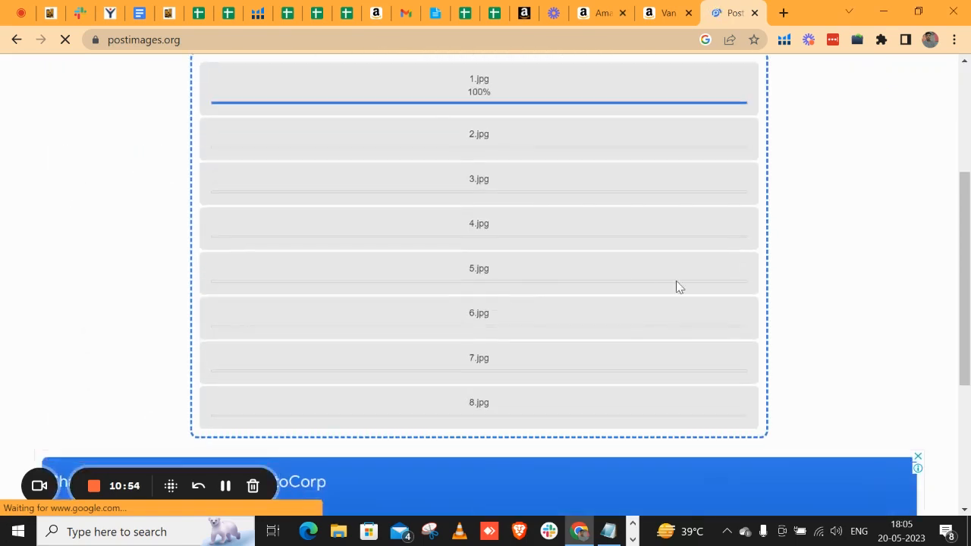
scroll(615, 272, down, 7)
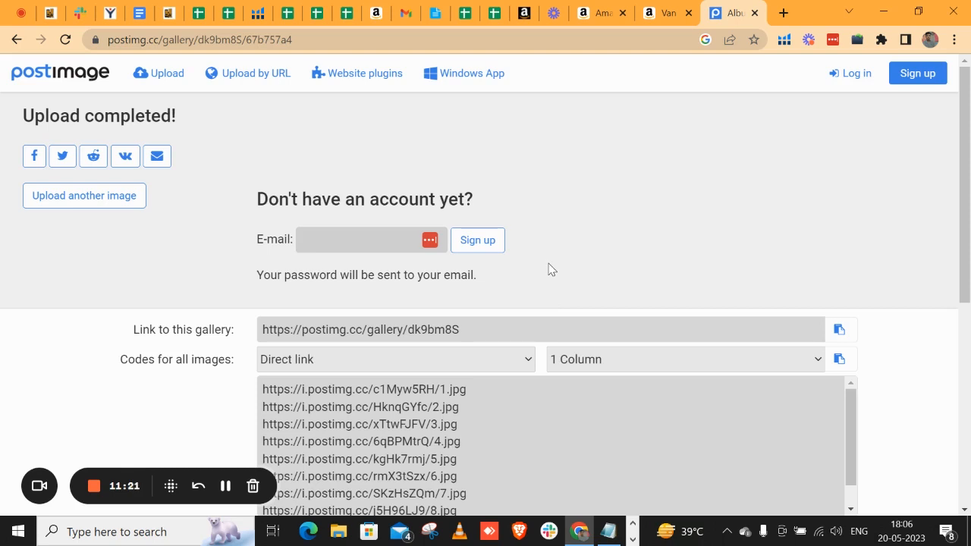
Copy the direct link of the first uploaded image, 1.jpg, from the codes for all images
scroll(549, 269, down, 4)
scroll(464, 178, down, 1)
scroll(466, 178, up, 1)
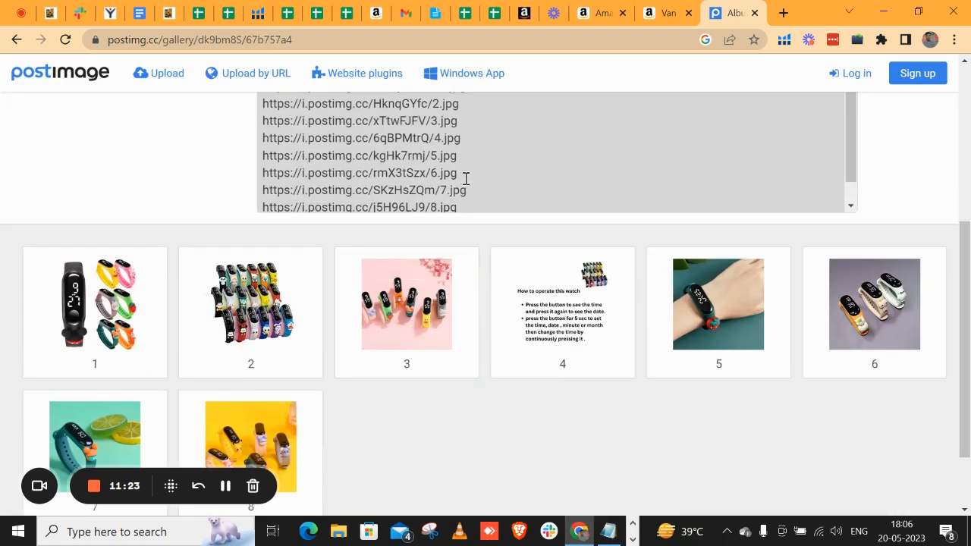
scroll(432, 130, up, 3)
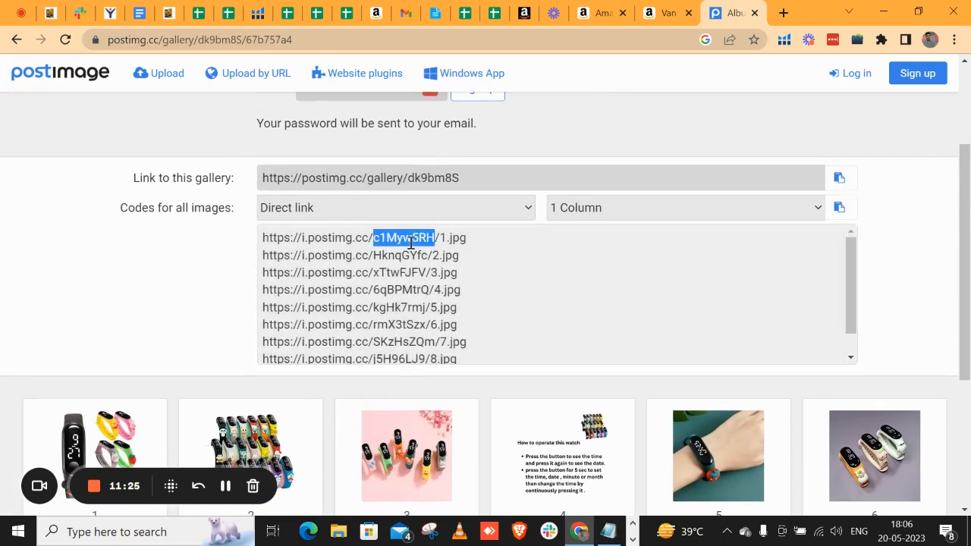
triple_click(410, 243)
right_click(429, 249)
click(447, 256)
Examine the uploaded image thumbnails and their list of direct links in the gallery
scroll(698, 319, down, 1)
scroll(590, 442, down, 1)
scroll(368, 256, down, 2)
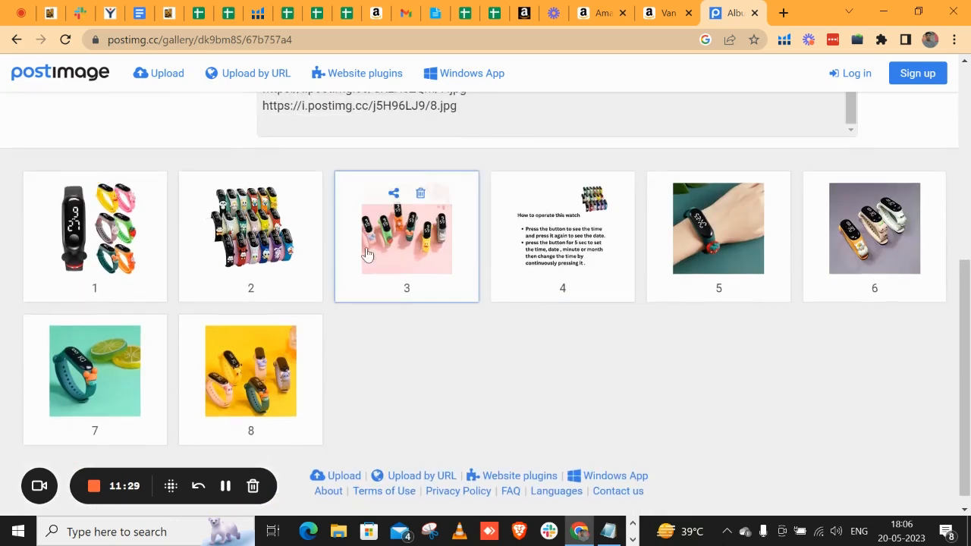
scroll(406, 179, up, 3)
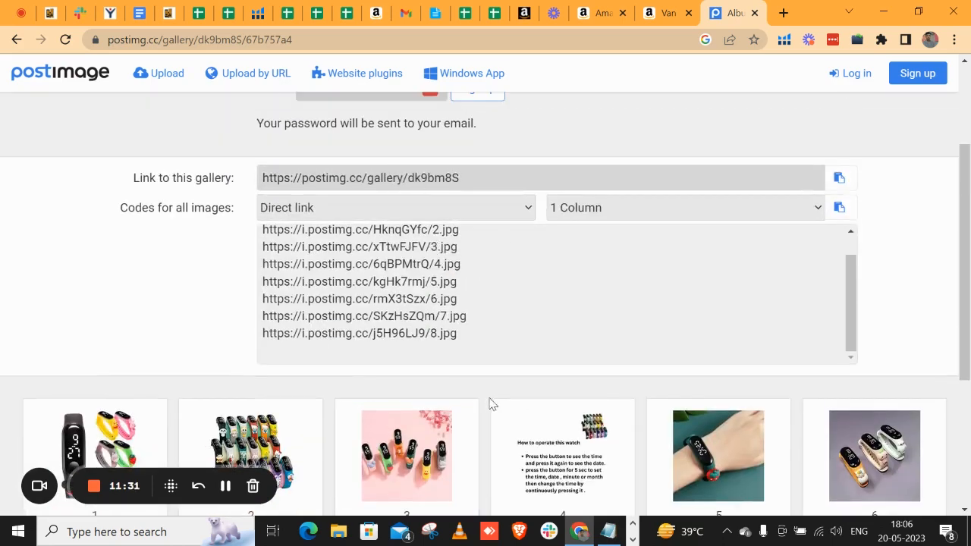
scroll(629, 319, down, 3)
scroll(384, 247, up, 4)
scroll(384, 247, up, 1)
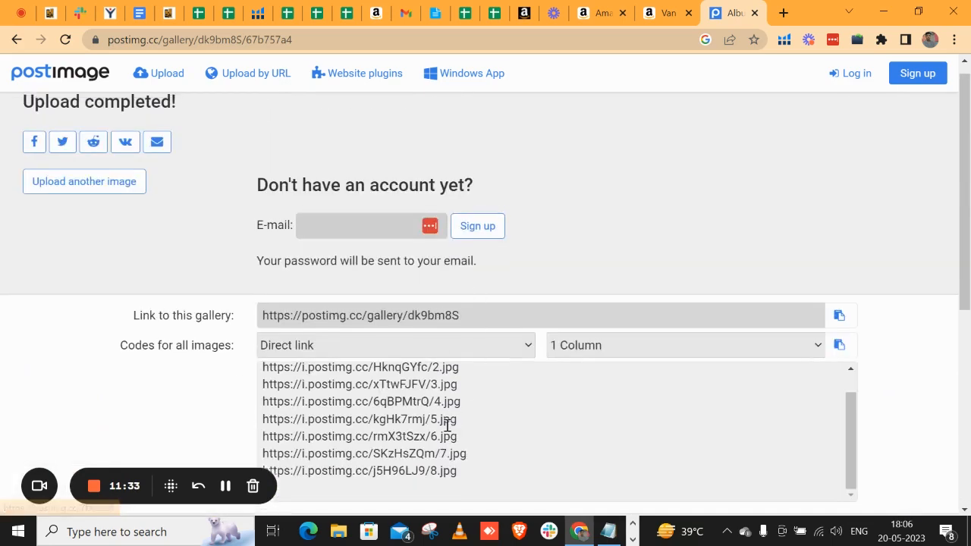
scroll(455, 406, up, 1)
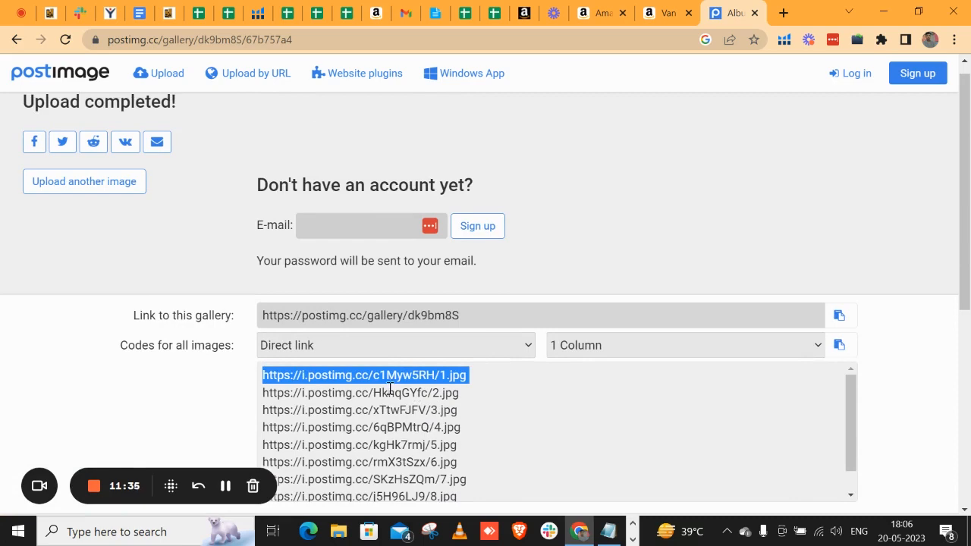
Switch back to the T-Shirts workbook in Excel and paste the 1.jpg link into Main Image URL cell AJ5
key(alt+Tab)
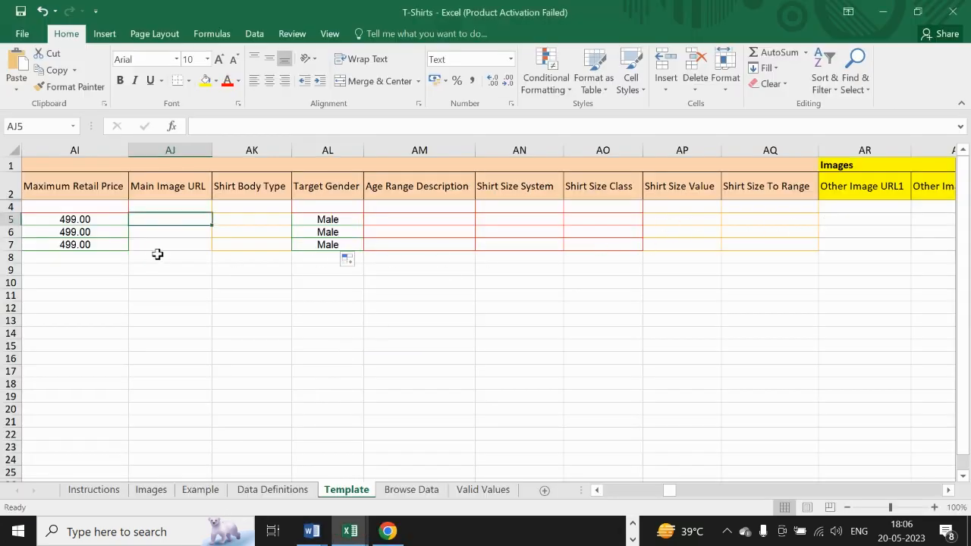
key(ctrl+v)
key(Tab)
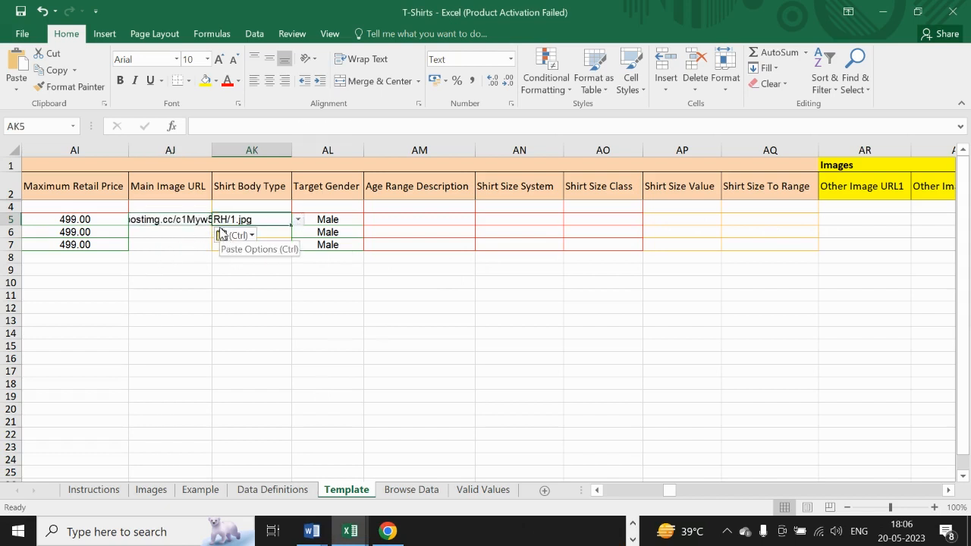
Look through row 5 from Other Image URL1 across the Variation columns to Closure Type in the Basic section
click(872, 220)
key(Tab)
key(Tab)
key(Tab)
key(Tab)
key(Tab)
key(Tab)
key(Tab)
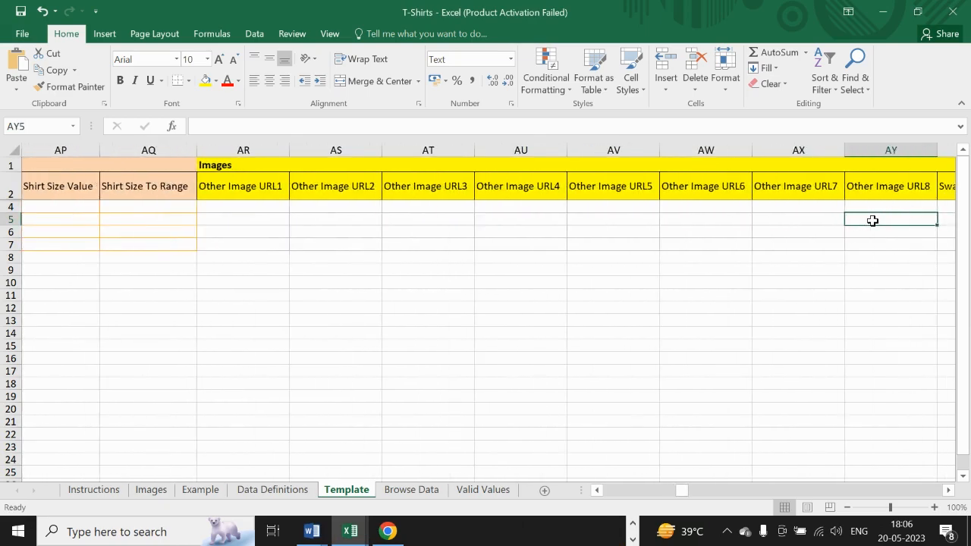
key(Tab)
key(Tab)
key(Tab)
key(Tab)
key(Tab)
key(Tab)
key(Tab)
key(Tab)
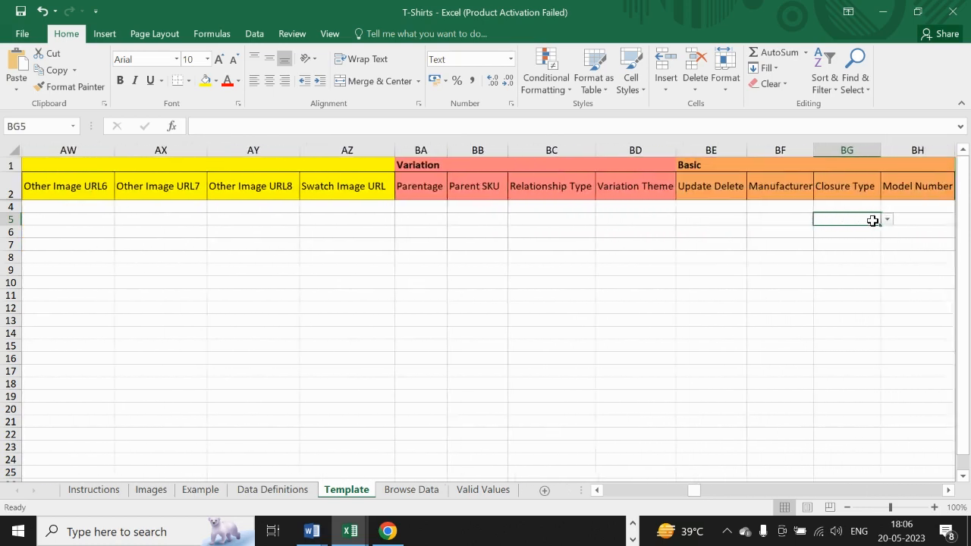
Look through row 5 from the Basic columns across the Discovery columns as far as Manufacturer Contact
key(Tab)
key(Tab)
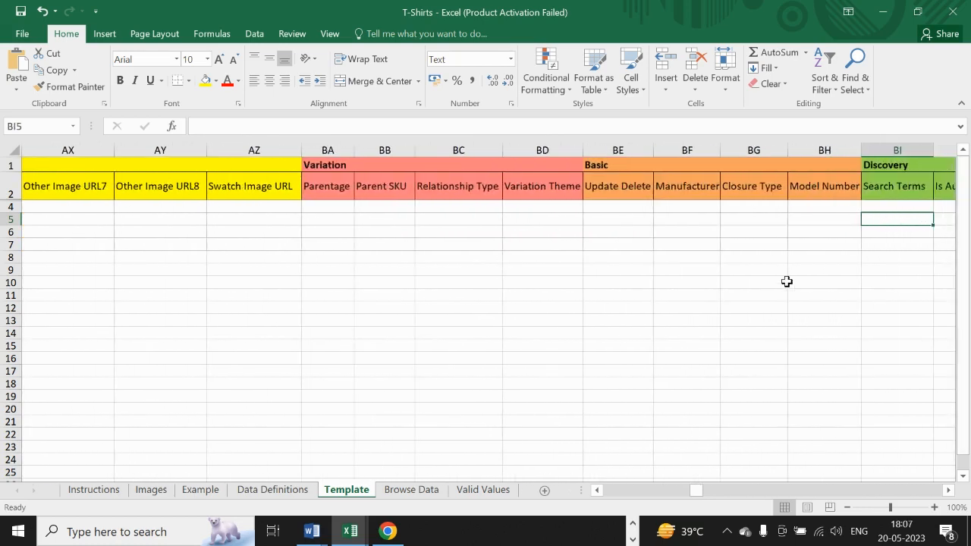
key(alt+Tab)
click(314, 220)
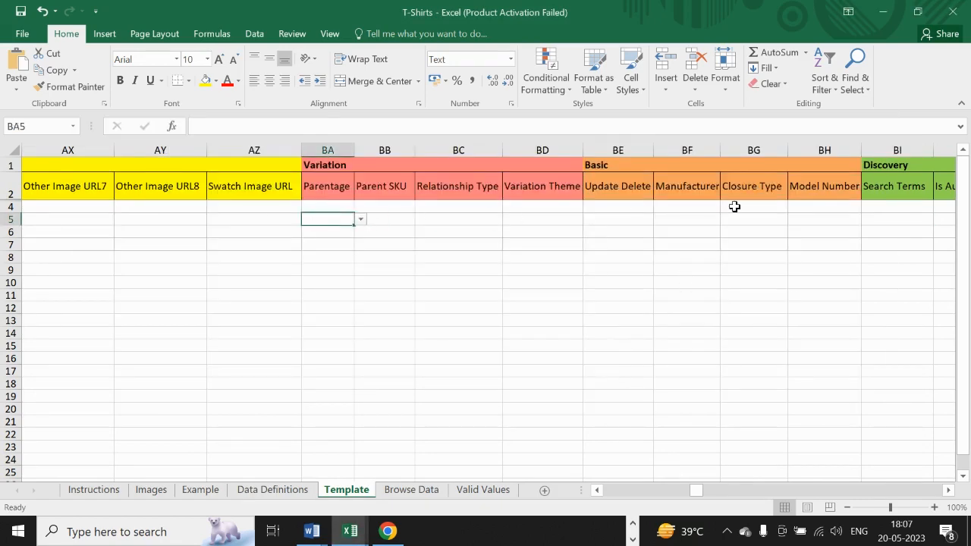
click(888, 220)
key(Right)
key(Right)
key(Right)
key(Right)
key(Right)
key(Right)
key(Right)
key(Right)
key(Right)
key(Right)
key(Right)
key(Right)
key(Right)
key(Right)
key(Right)
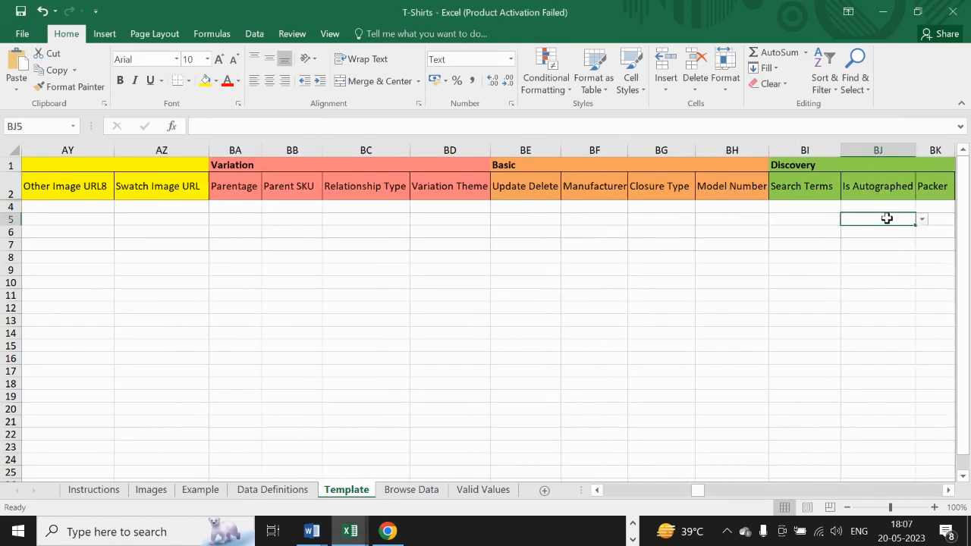
key(Right)
key(Right)
key(Right)
key(Right)
key(Right)
key(Right)
key(Right)
key(Right)
key(Right)
key(Right)
key(Right)
key(Right)
key(Right)
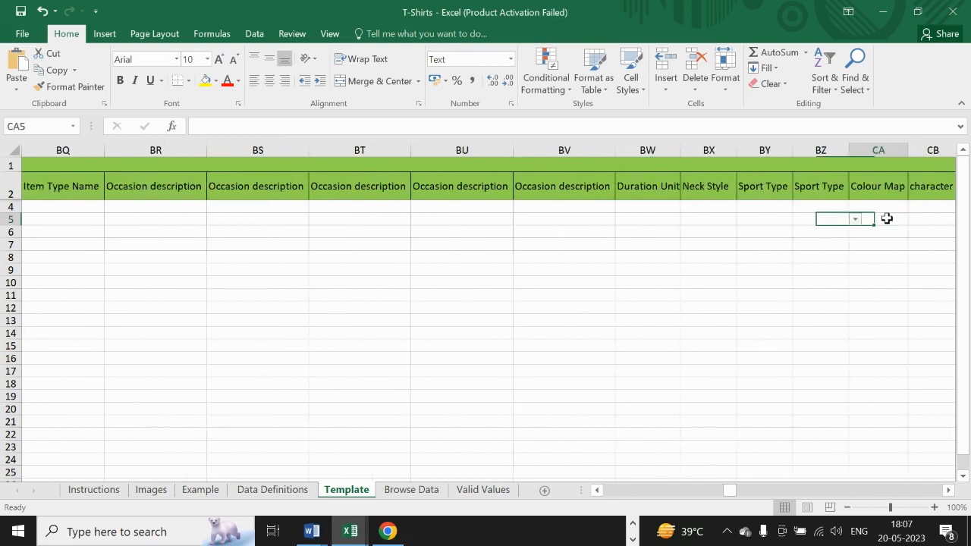
key(Left)
key(Left)
key(Left)
key(Left)
key(Left)
key(Left)
key(Left)
key(Left)
key(Left)
key(Left)
key(Left)
key(Left)
key(Left)
key(Left)
key(Left)
key(Left)
key(Left)
key(Left)
key(Left)
key(Left)
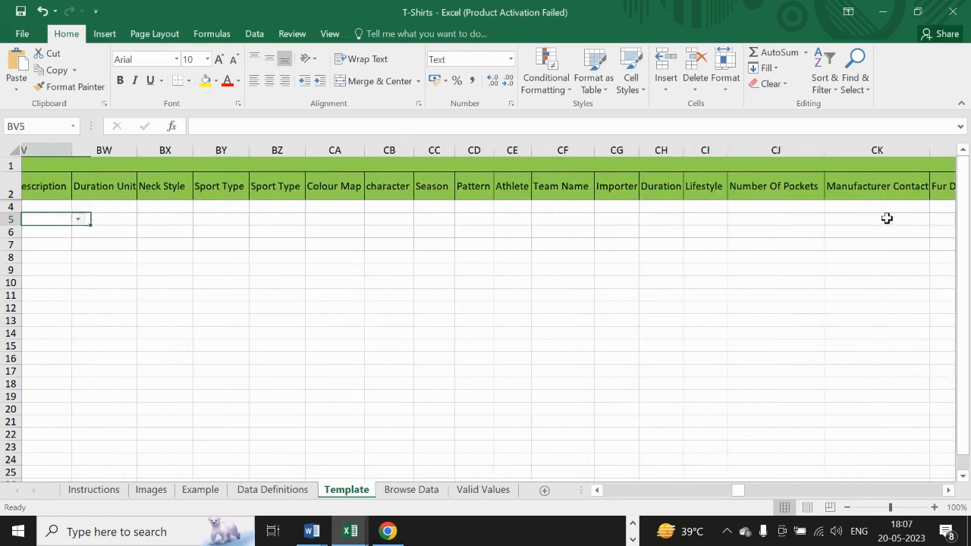
Set Parentage to Parent in BA4 and to Child in BA5, filling Child down to BA7
key(Left)
key(Left)
key(Left)
key(Left)
key(Left)
key(Left)
key(Left)
key(Left)
key(Left)
key(Left)
key(Left)
key(Left)
key(Left)
key(Left)
key(Left)
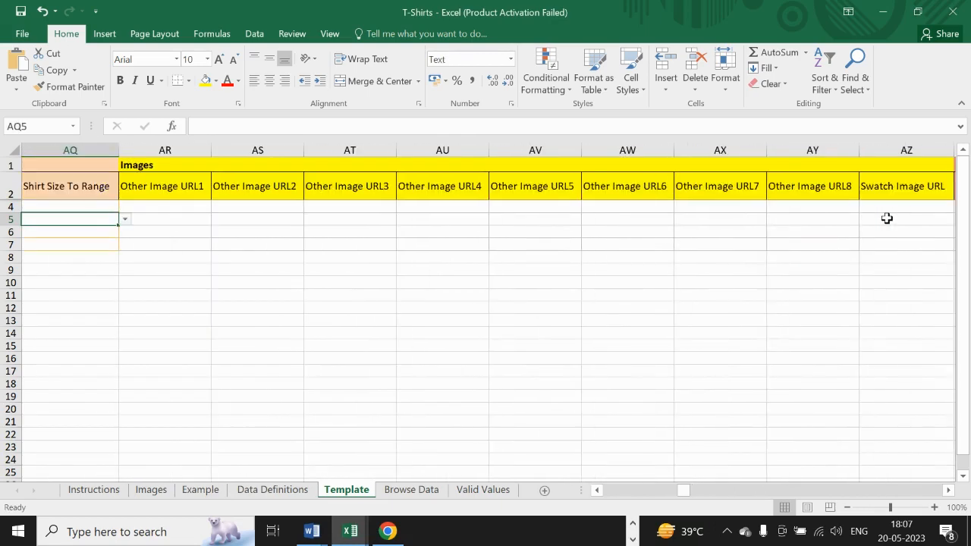
key(Right)
key(Right)
key(Right)
key(Right)
key(Right)
key(Right)
key(Right)
key(Right)
key(Right)
key(Right)
key(Right)
key(Right)
key(Right)
key(Right)
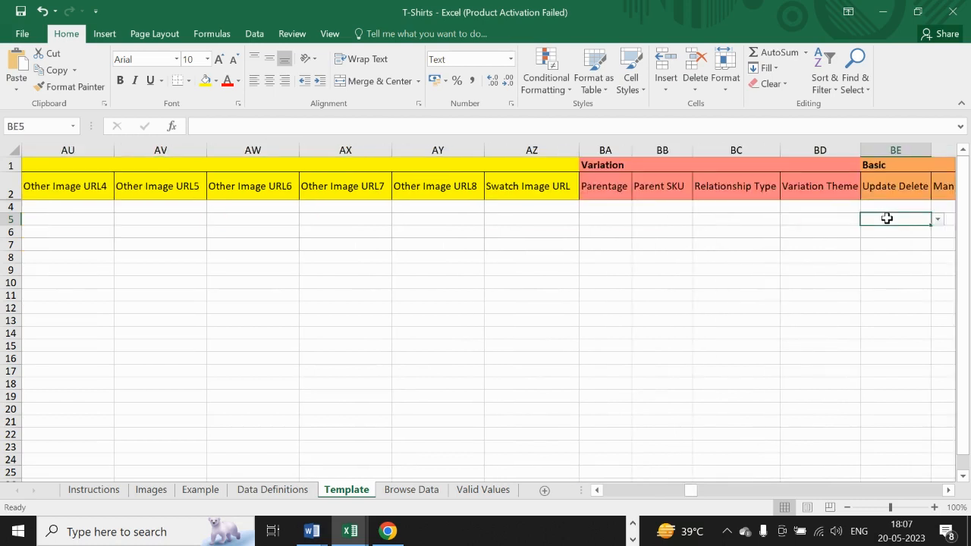
click(600, 207)
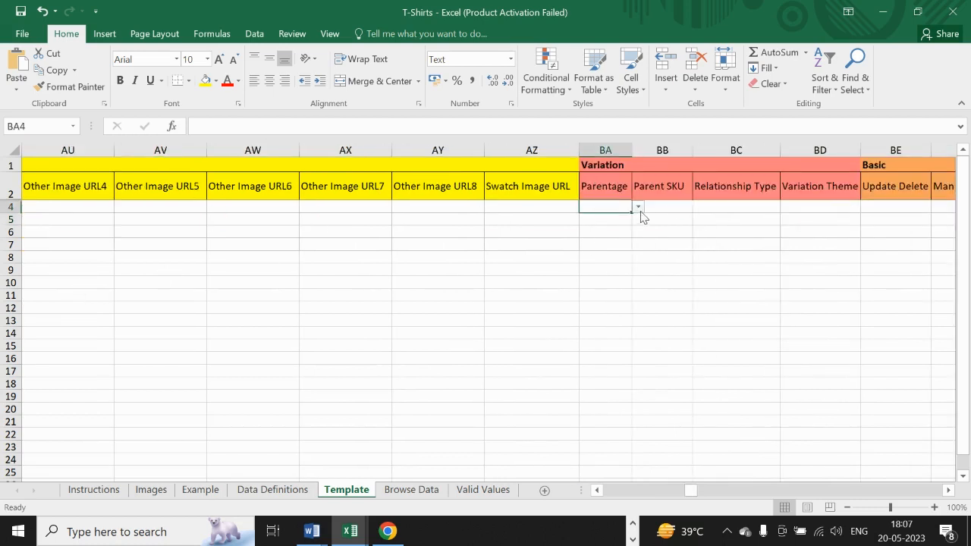
click(639, 208)
click(632, 219)
click(628, 219)
click(639, 219)
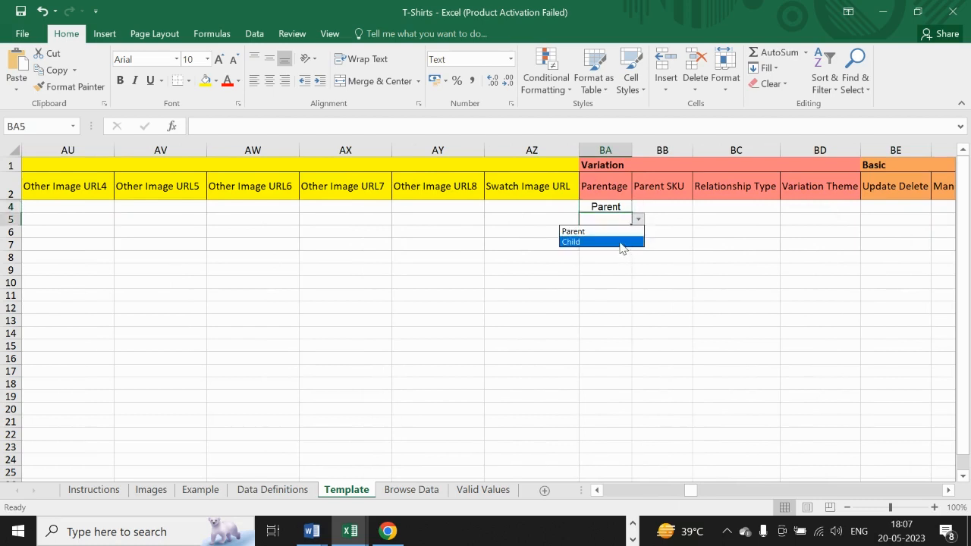
click(620, 242)
mouse_move(629, 228)
mouse_down()
mouse_move(634, 252)
mouse_move(631, 244)
mouse_up()
Copy the parent's Seller SKU, Tshirt, from cell B4
click(671, 217)
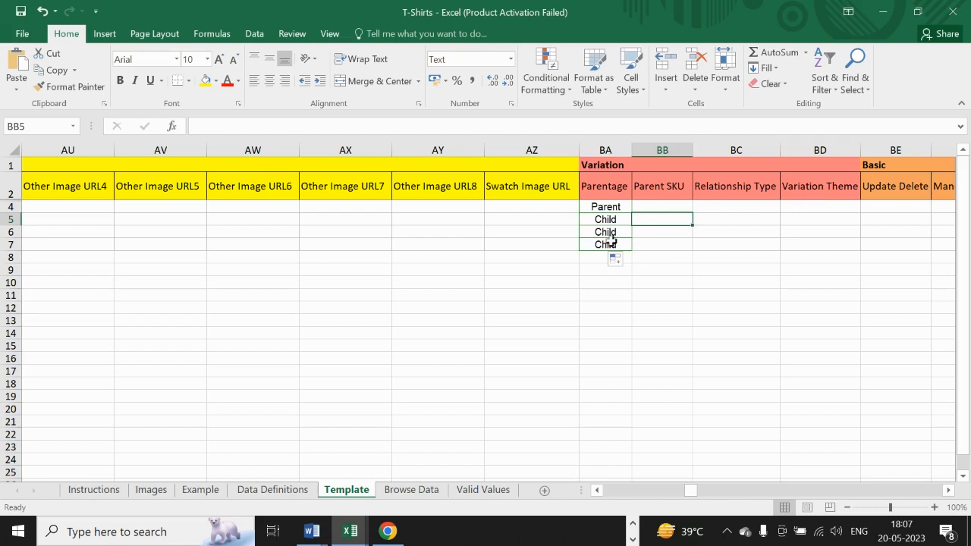
key(Left)
key(Left)
key(Left)
key(Left)
key(Left)
key(Left)
key(Left)
key(Left)
key(Left)
key(Left)
key(Left)
key(Left)
key(Left)
key(Left)
key(Left)
key(Left)
key(Left)
key(Left)
key(Left)
key(Left)
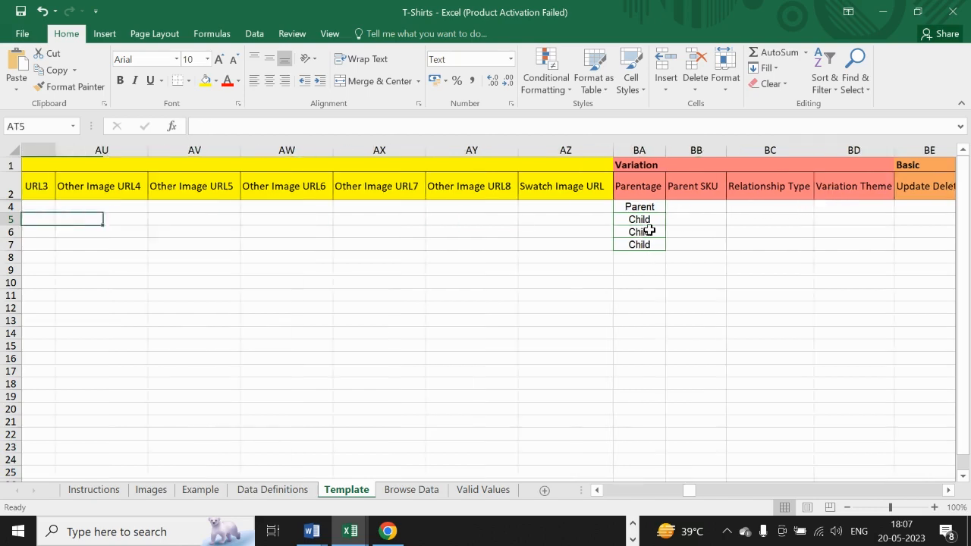
key(Left)
key(Left)
key(Left)
key(Left)
key(Left)
key(Left)
key(Left)
key(Left)
key(Left)
key(Left)
key(Left)
key(Left)
key(Left)
key(Left)
key(Left)
key(Left)
key(Left)
key(Left)
key(Left)
key(Left)
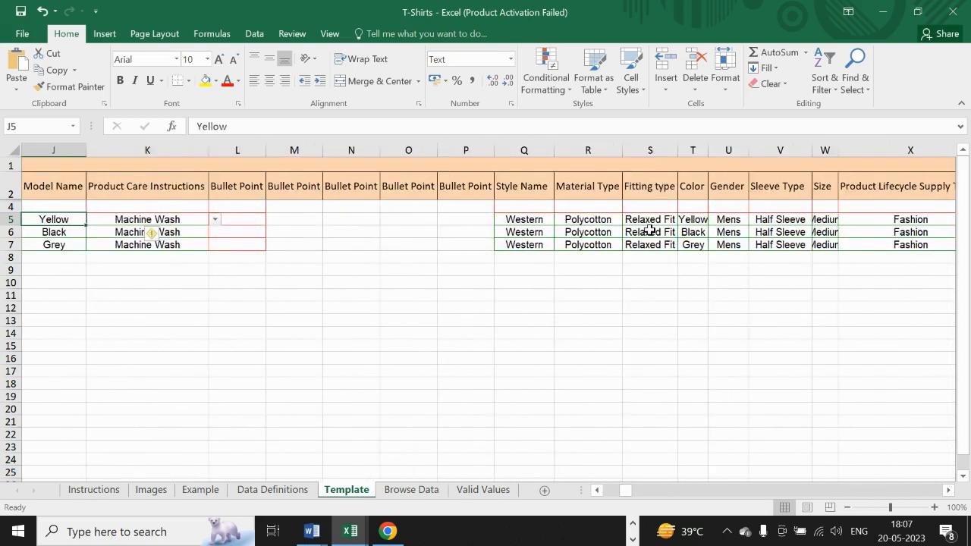
key(ctrl+c)
Paste the Tshirt SKU into Parent SKU cell BB5 and fill it down to BB7 for the child rows
key(Right)
key(Right)
key(Right)
key(Right)
key(Right)
key(Right)
key(Right)
key(Right)
key(Right)
key(Right)
key(Right)
key(Right)
key(Right)
key(Right)
key(Right)
key(Right)
key(Right)
key(Right)
key(Right)
key(Right)
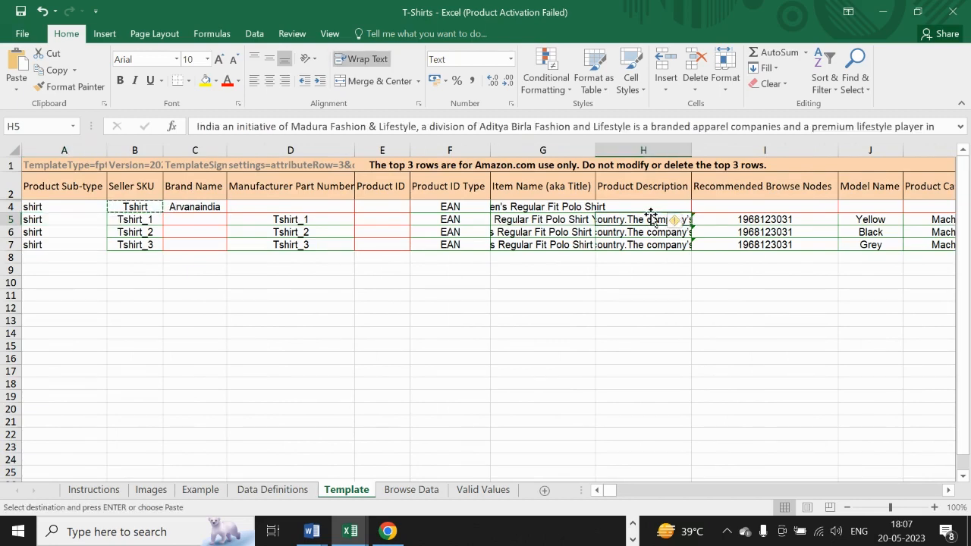
click(757, 205)
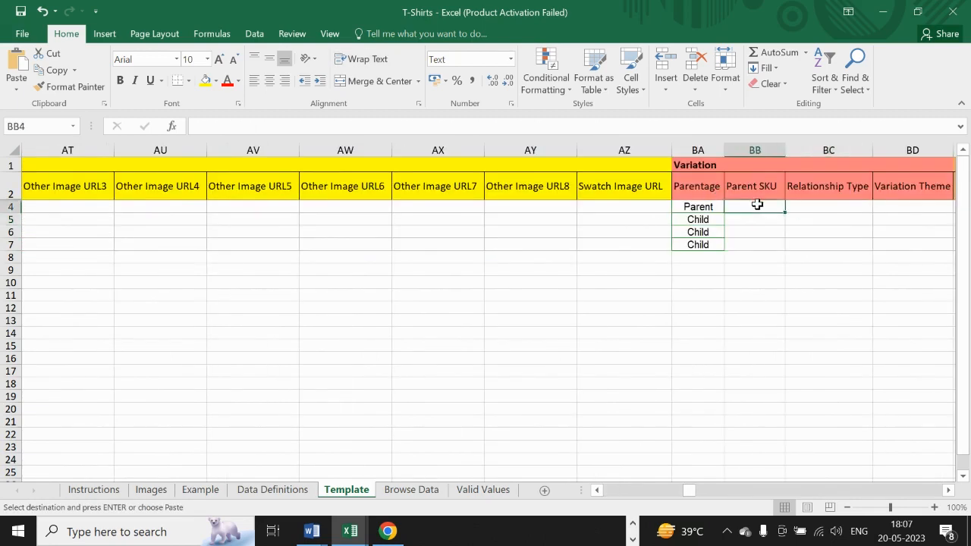
click(686, 206)
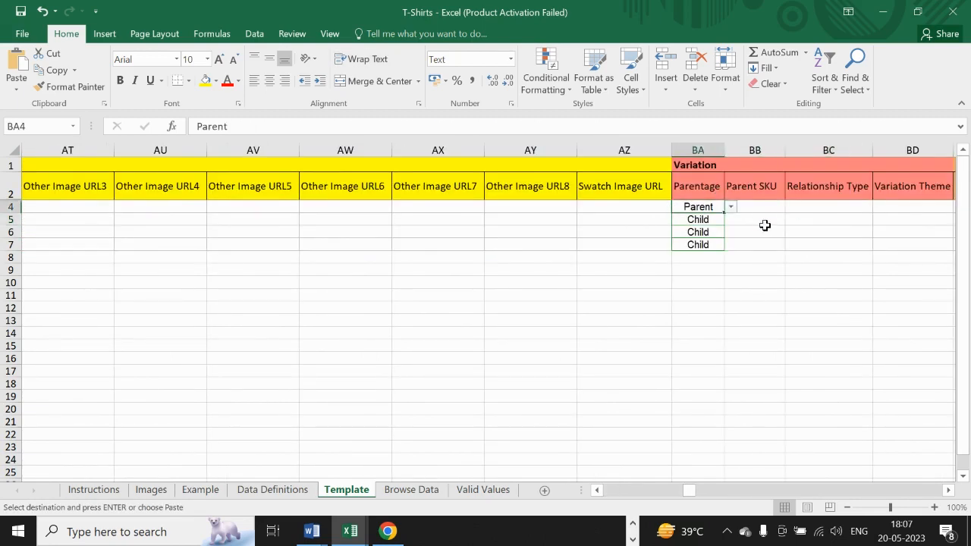
click(757, 217)
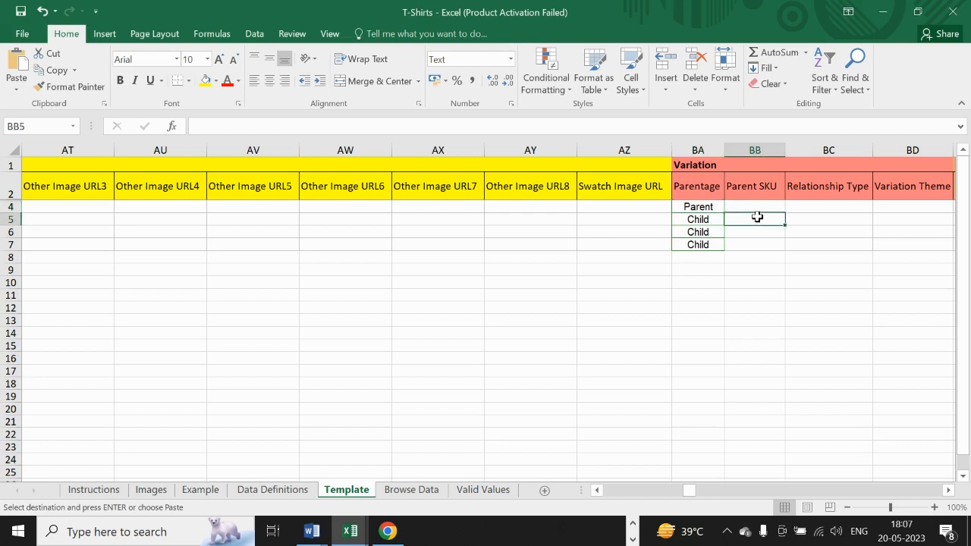
key(ctrl+v)
drag(785, 225, 785, 247)
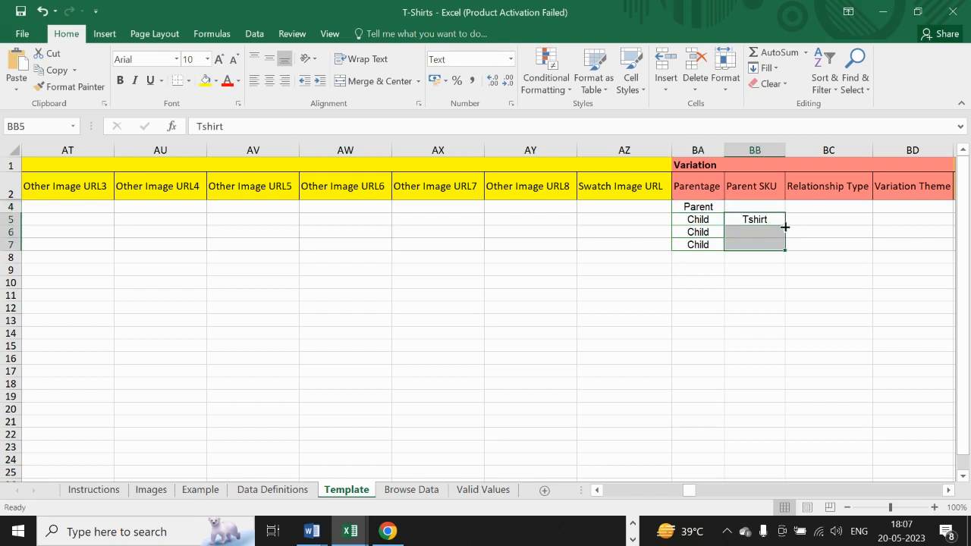
Set the Relationship Type of the first child row, BC5, to Variation
click(808, 220)
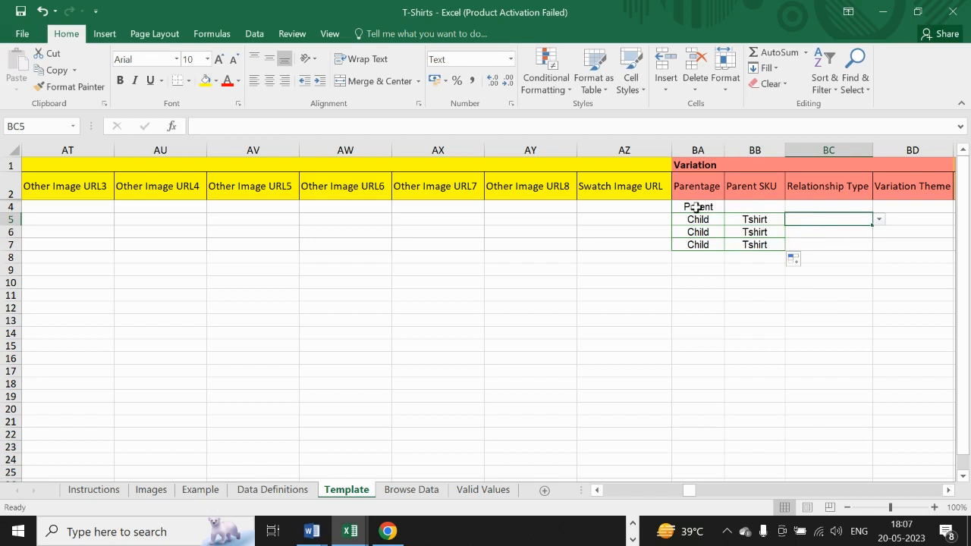
click(878, 220)
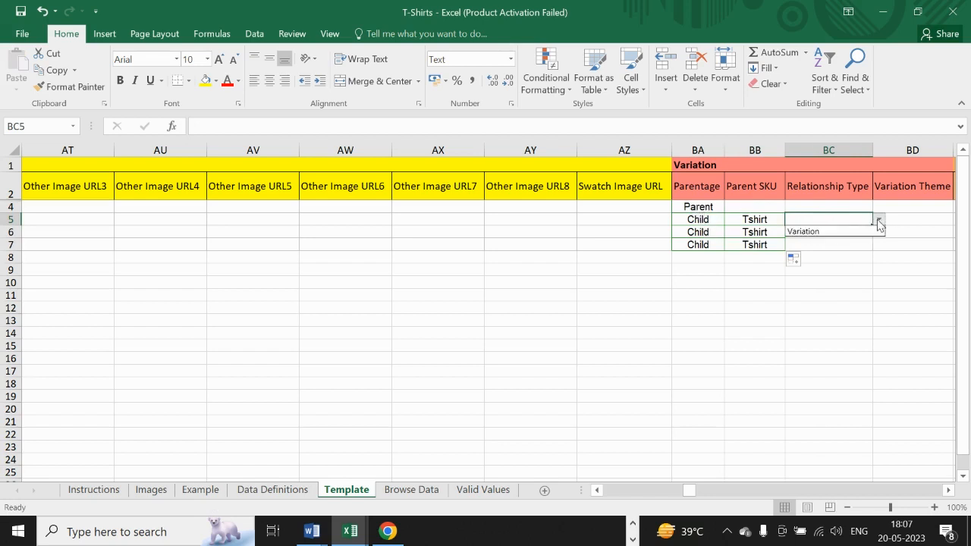
click(869, 231)
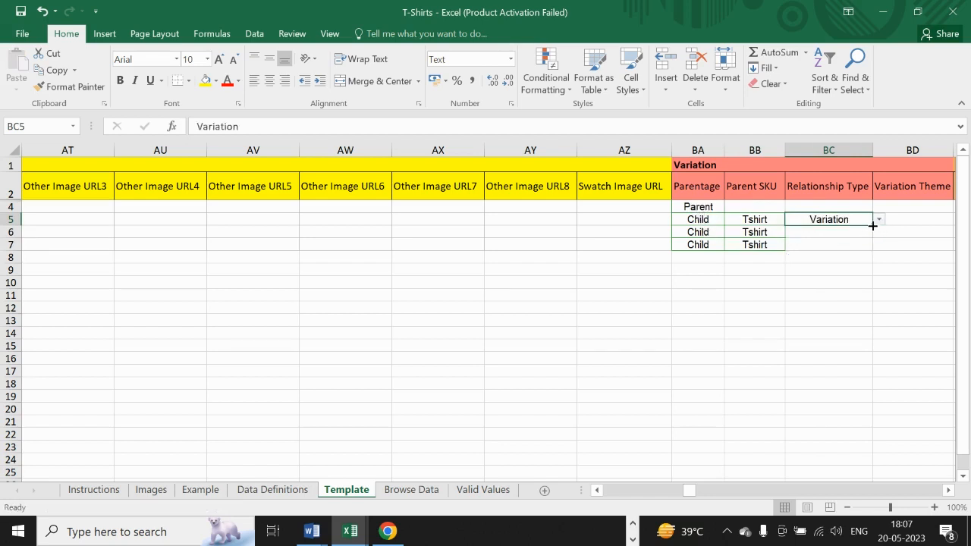
Fill the Variation relationship type from BC5 down to BC7 for the remaining child rows
drag(873, 225, 864, 248)
click(796, 213)
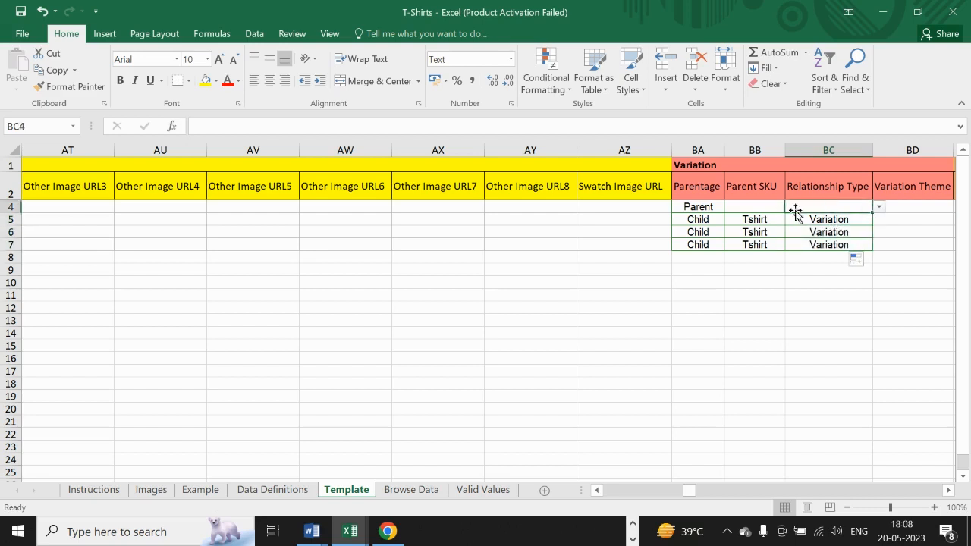
click(742, 208)
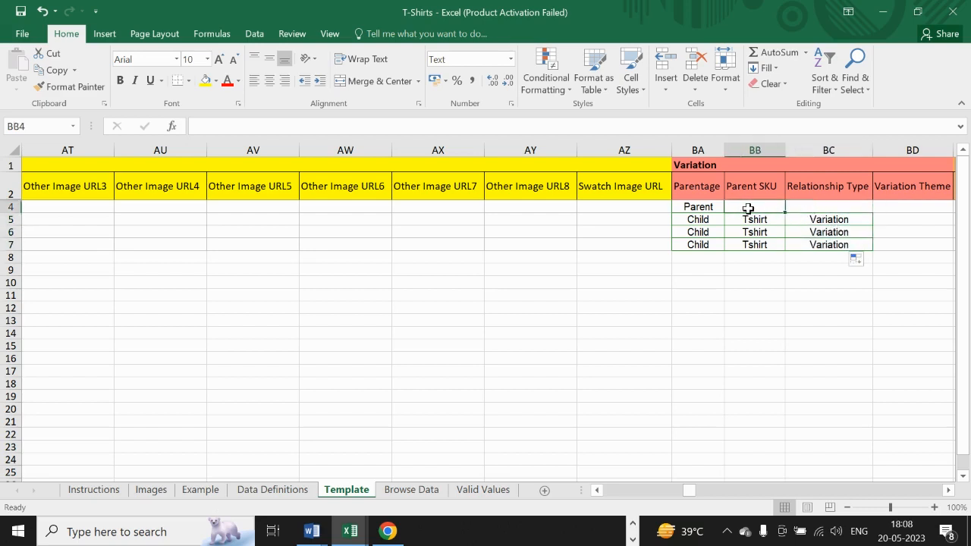
click(940, 207)
key(Right)
key(Right)
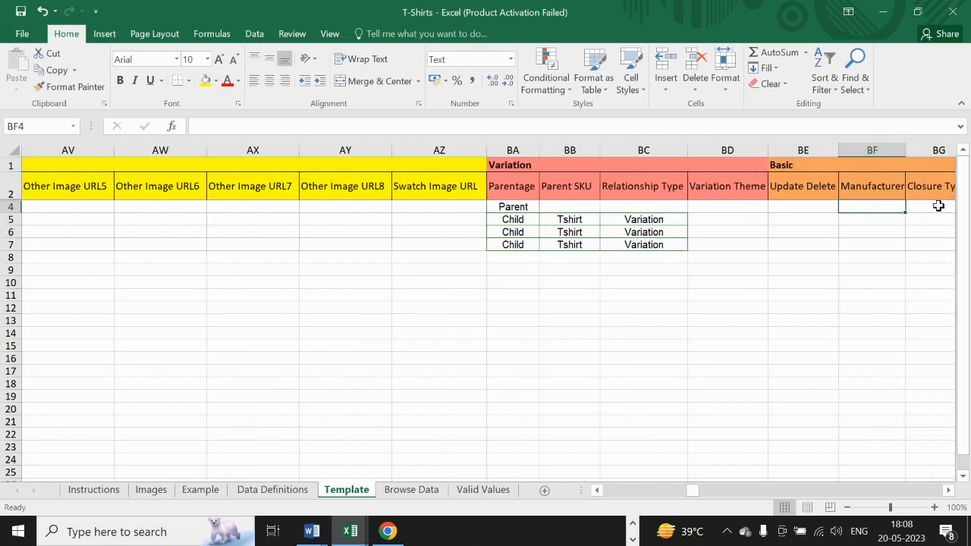
Set the Variation Theme in BD4 to Color and fill it down to BD7
click(726, 203)
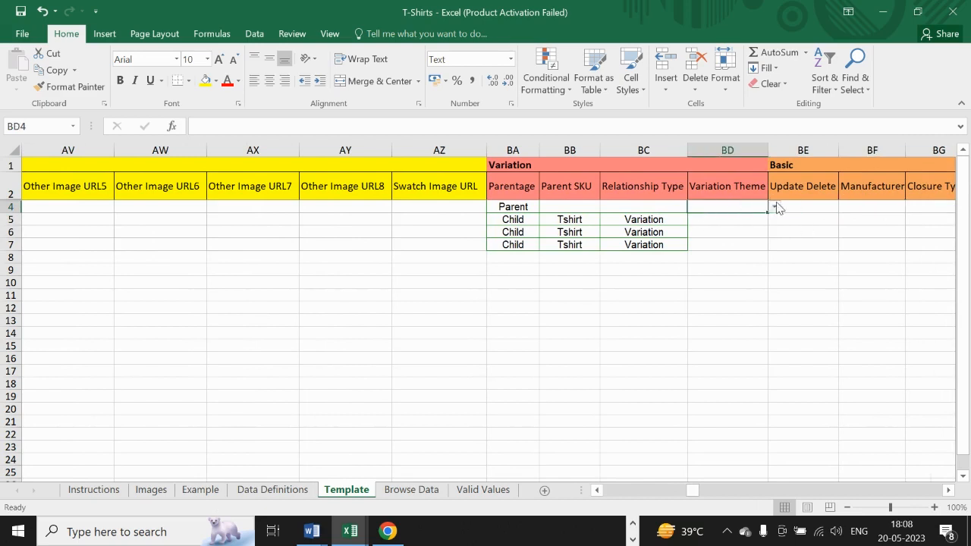
click(774, 206)
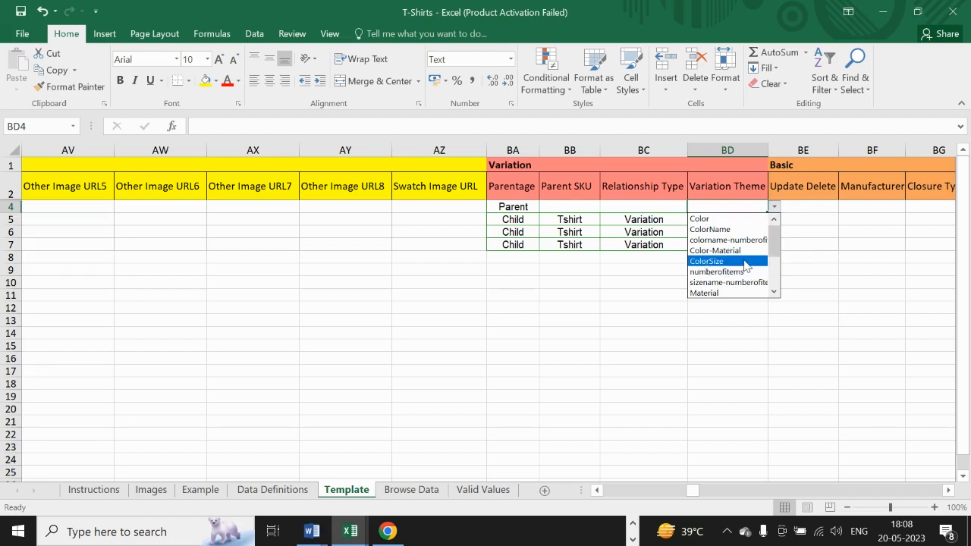
click(736, 219)
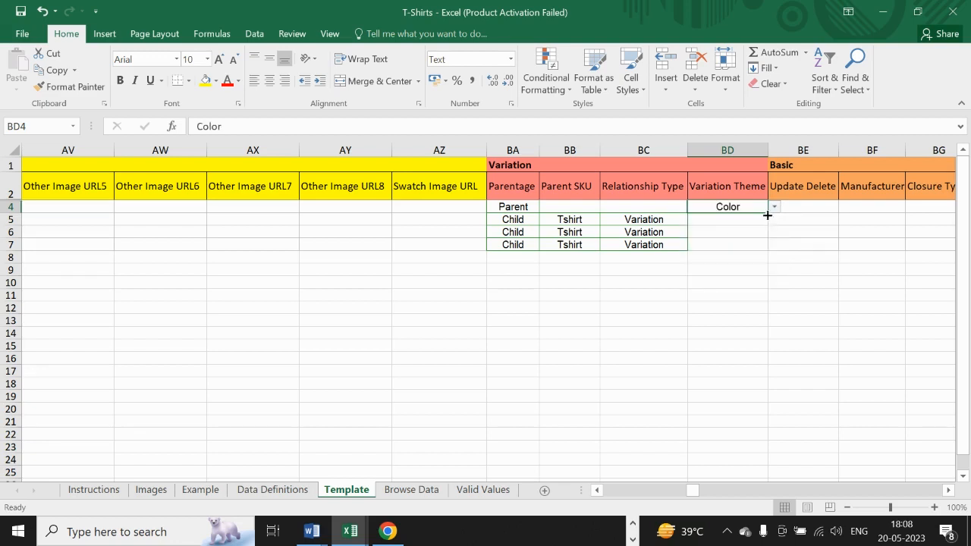
drag(767, 214, 768, 245)
Set Update Delete in BE4 to Update, fill it down to BE7, and check the other available options
click(801, 208)
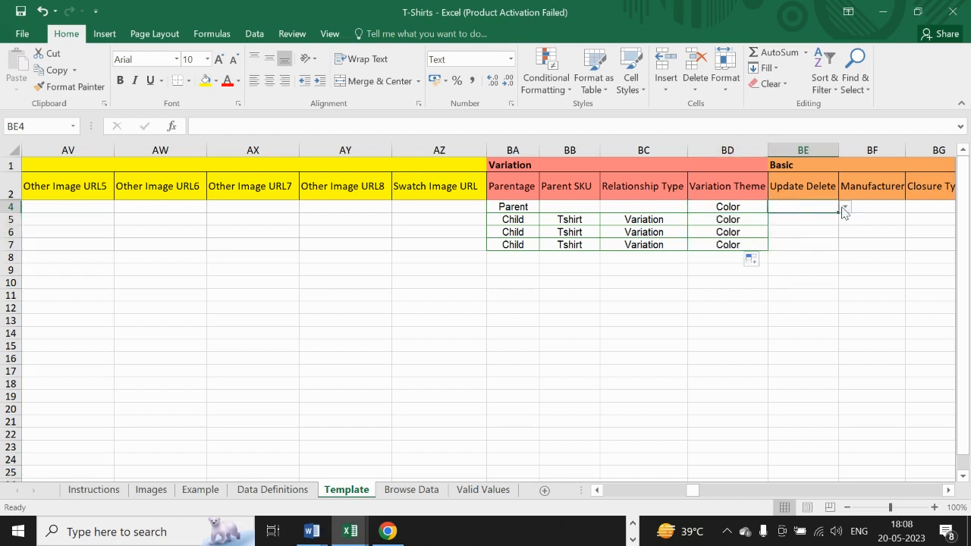
click(844, 207)
click(837, 219)
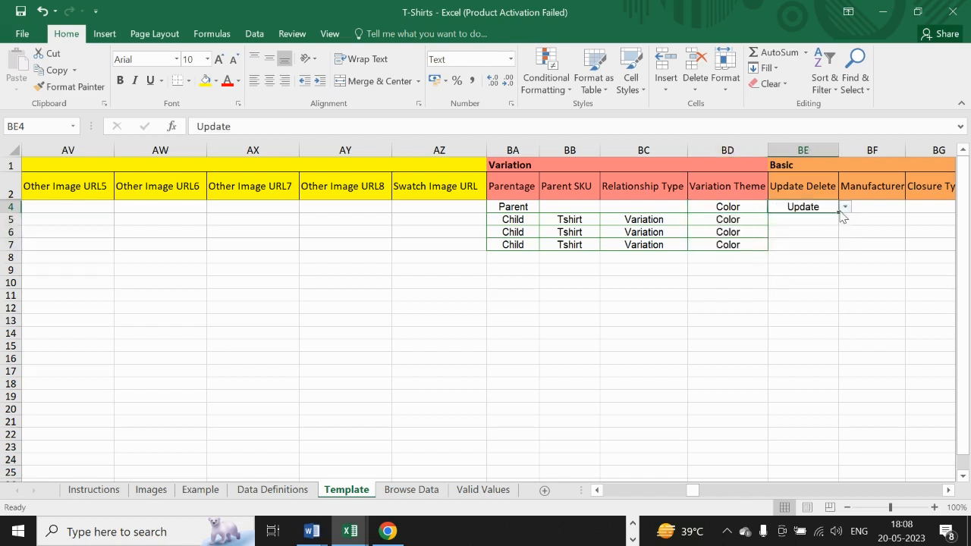
drag(836, 214, 837, 245)
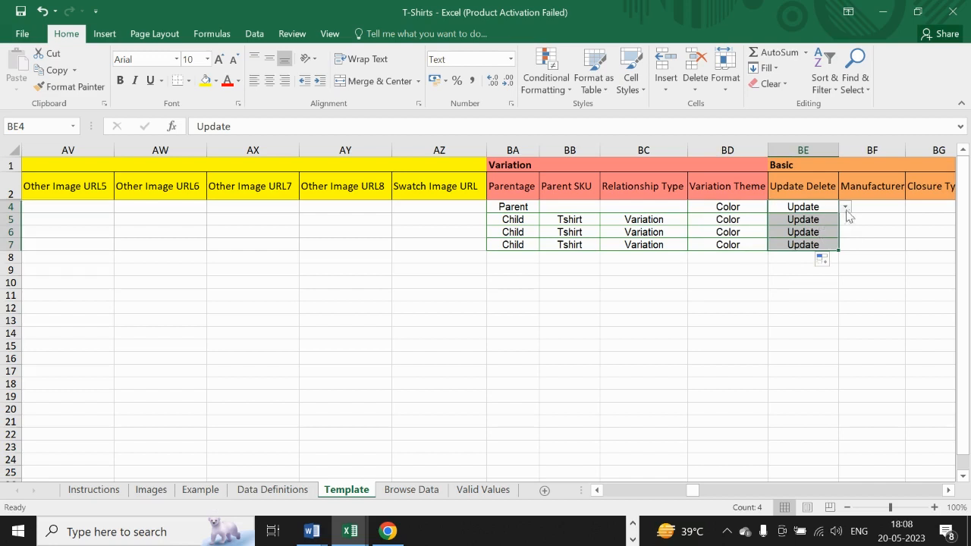
click(845, 207)
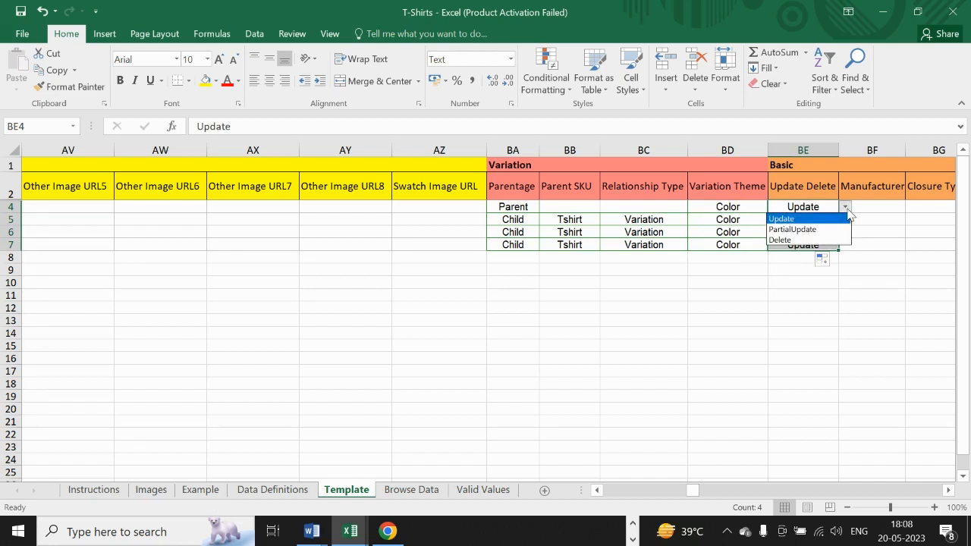
click(786, 274)
Review the optional Basic and Discovery columns, including Manufacturer, Closure Type, Model Number and Search Terms
click(871, 217)
key(Right)
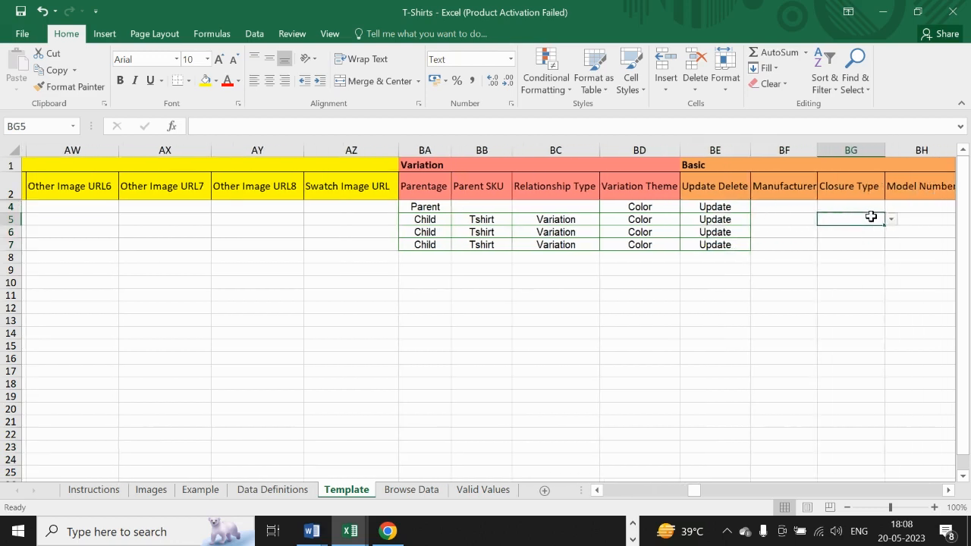
key(Right)
key(Right)
key(Right)
key(Right)
key(Right)
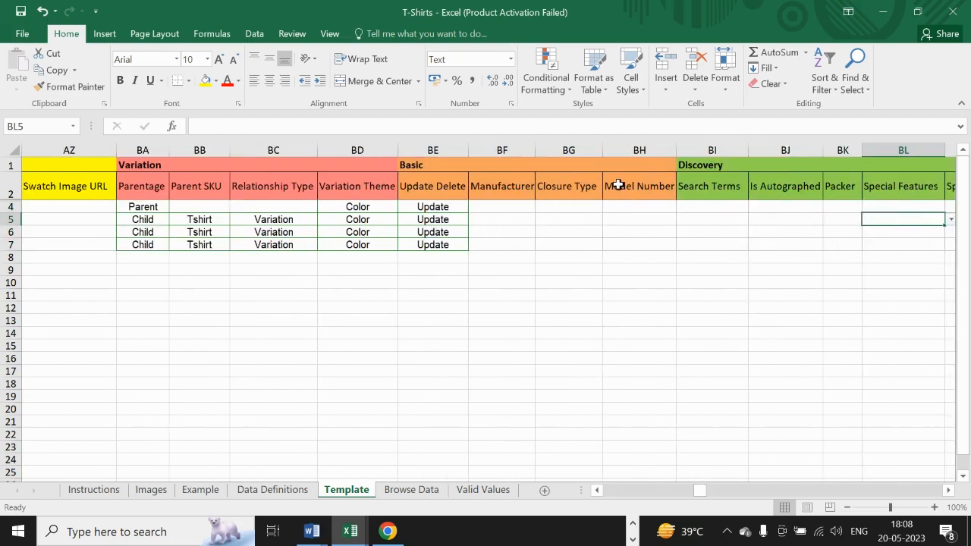
click(510, 219)
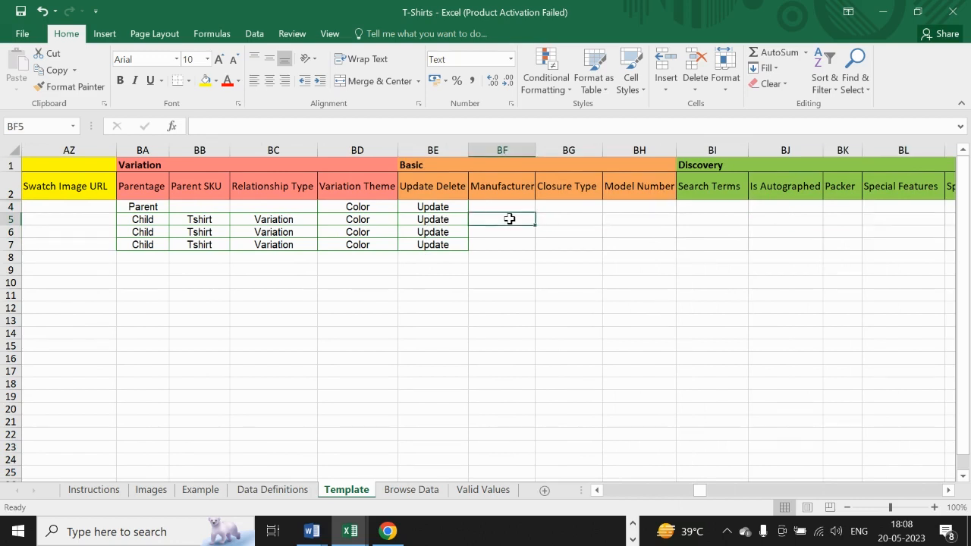
click(633, 224)
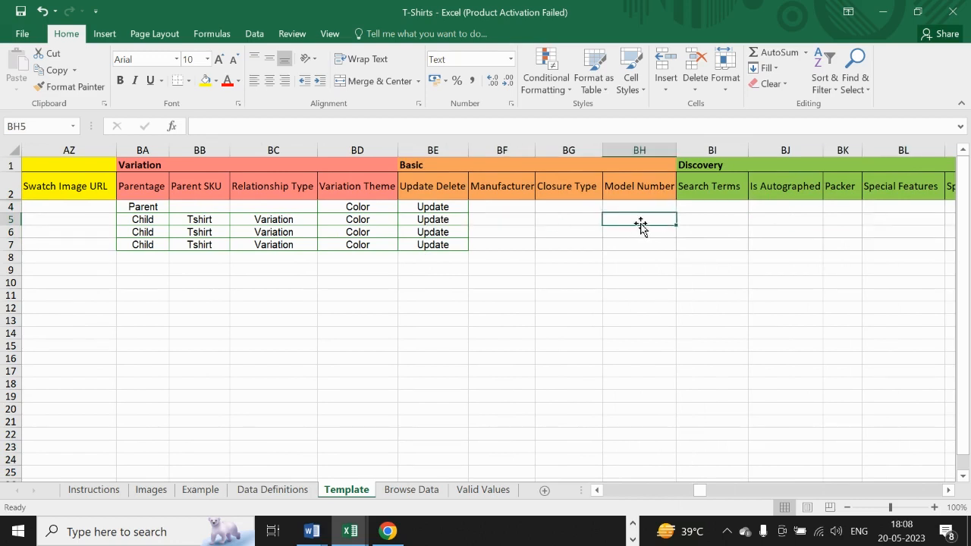
drag(704, 494, 708, 494)
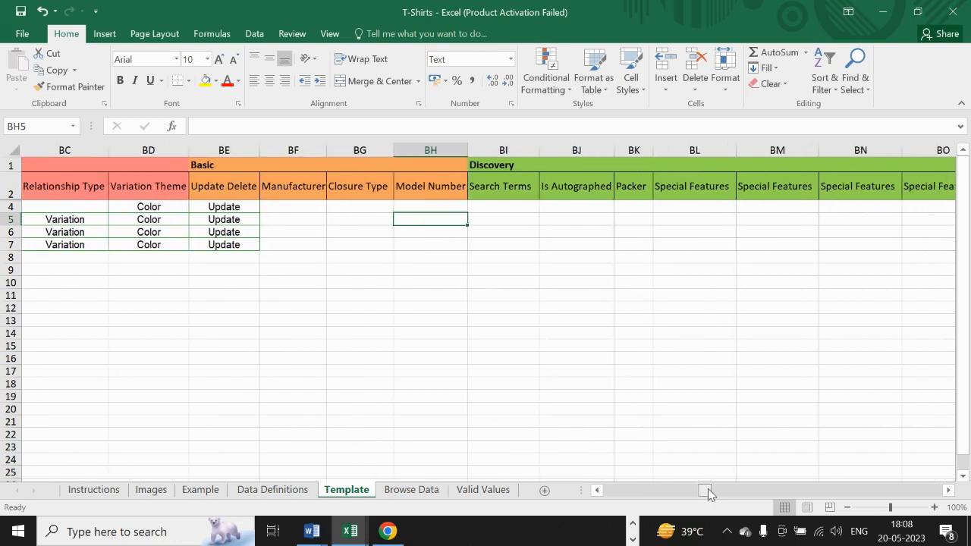
click(491, 220)
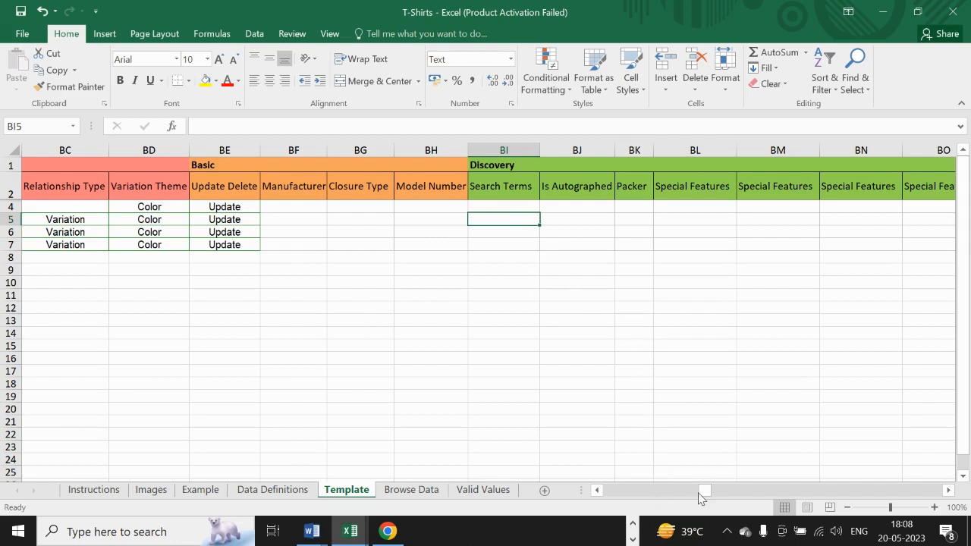
Set the first Special Features cell, BL5, to Stretchable and fill it down to BL7 for the child rows
click(660, 220)
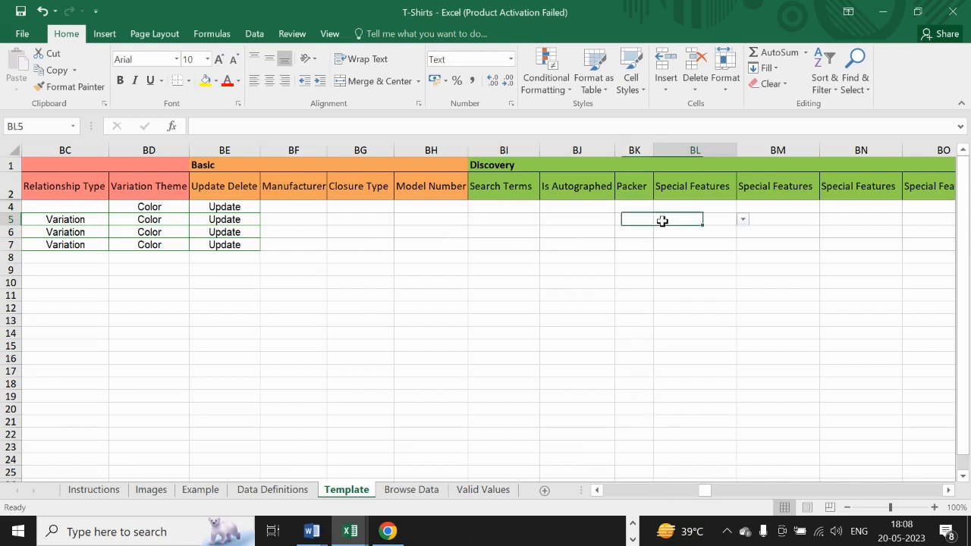
click(744, 219)
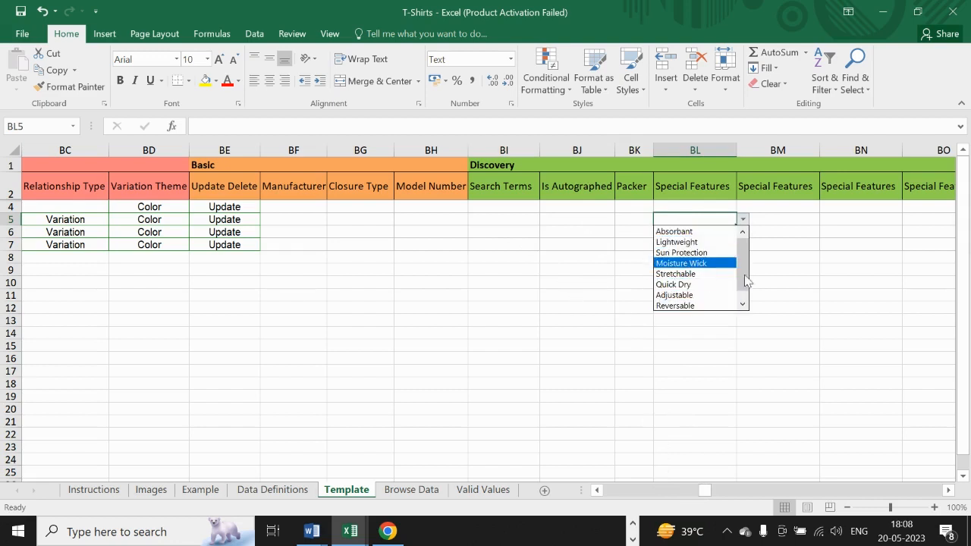
click(702, 274)
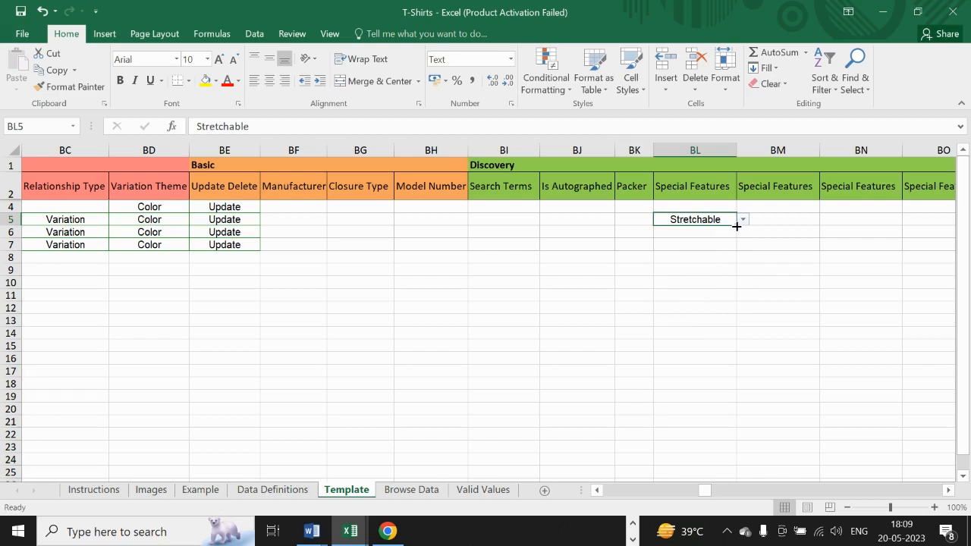
drag(736, 226, 739, 247)
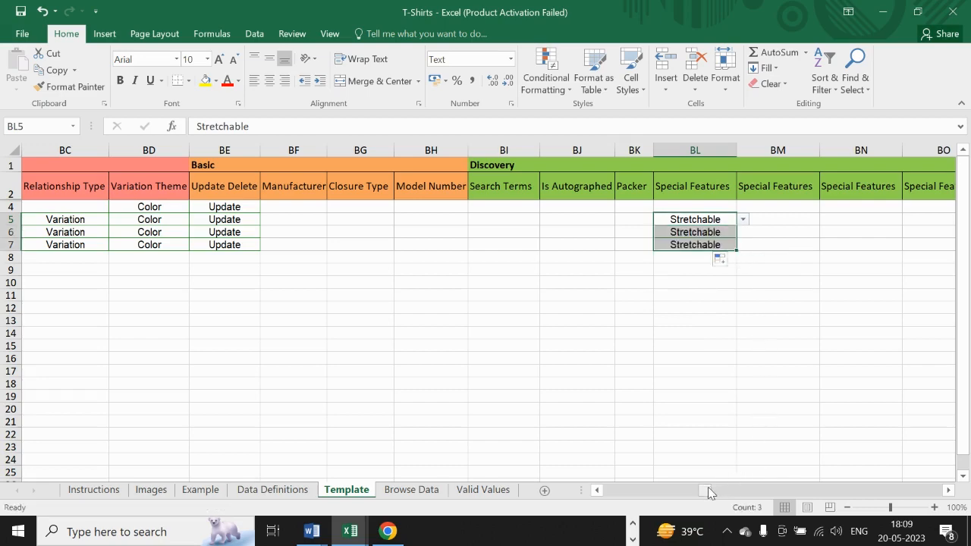
Fill the brand name Arvanaindia from C4 down to C7 for the three child rows
drag(709, 493, 610, 472)
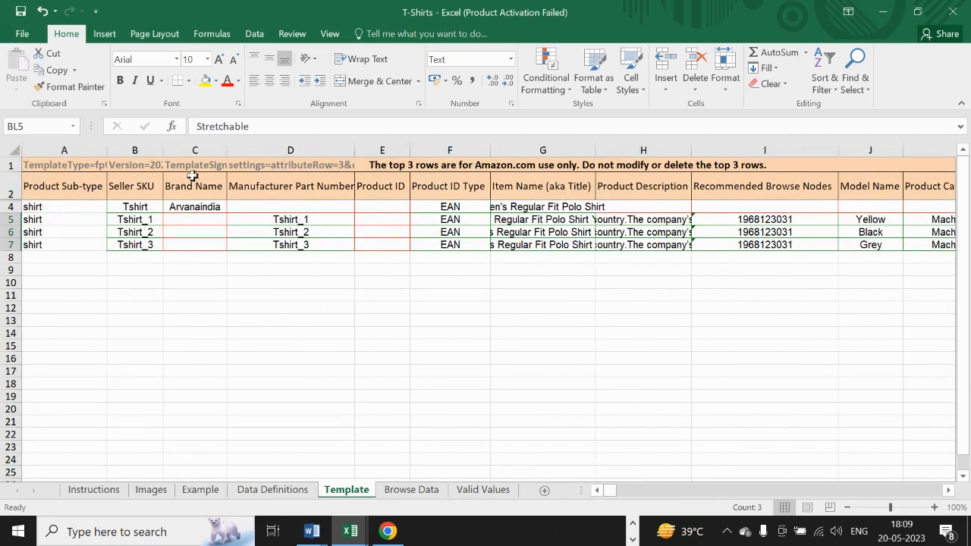
click(201, 206)
drag(225, 216, 225, 247)
click(288, 208)
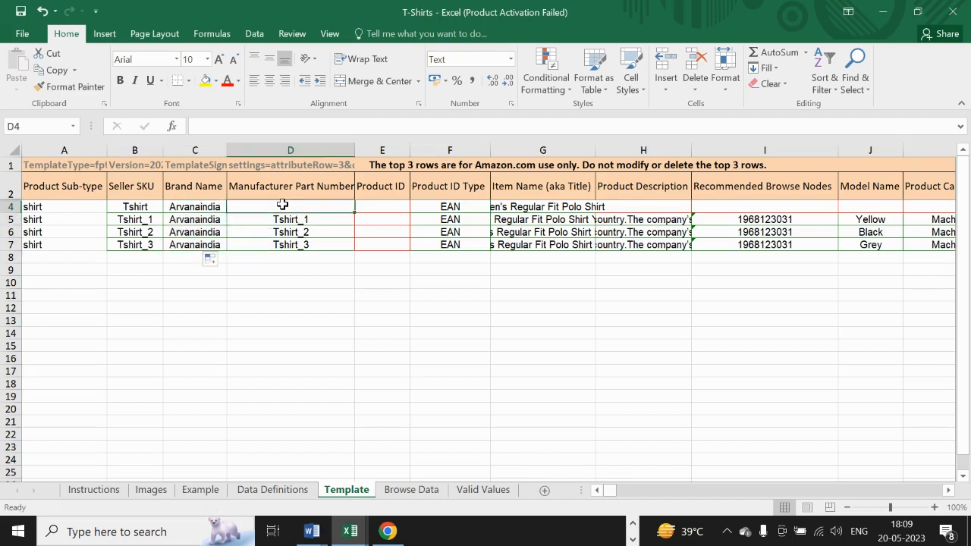
Review the parent product's row 4 across the template, from the product details through the variation and Basic columns
key(Tab)
key(Left)
key(Left)
key(Left)
key(Left)
key(Right)
key(Right)
key(Right)
key(Right)
key(Right)
key(Right)
key(Right)
key(Right)
key(Right)
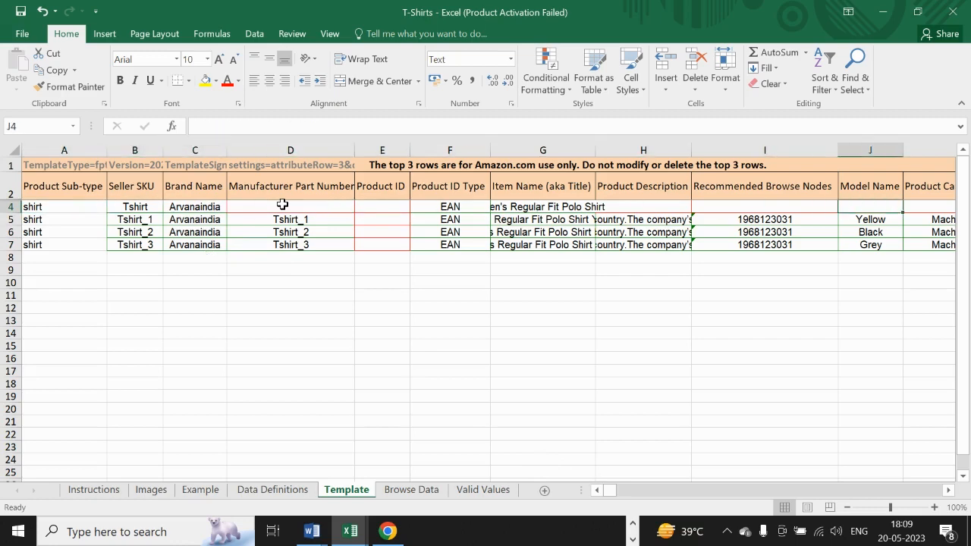
key(Right)
key(Right)
key(Right)
key(Right)
key(Right)
key(Right)
key(Right)
key(Right)
key(Right)
key(Right)
key(Right)
key(Right)
key(Right)
key(Right)
key(Right)
key(Right)
key(Right)
key(Right)
key(Right)
key(Right)
key(Right)
key(Right)
key(Right)
key(Right)
key(Right)
key(Right)
key(Right)
key(Right)
key(Right)
key(Right)
key(Right)
key(Right)
key(Right)
key(Right)
key(Right)
key(Right)
key(Right)
key(Right)
key(Right)
key(Right)
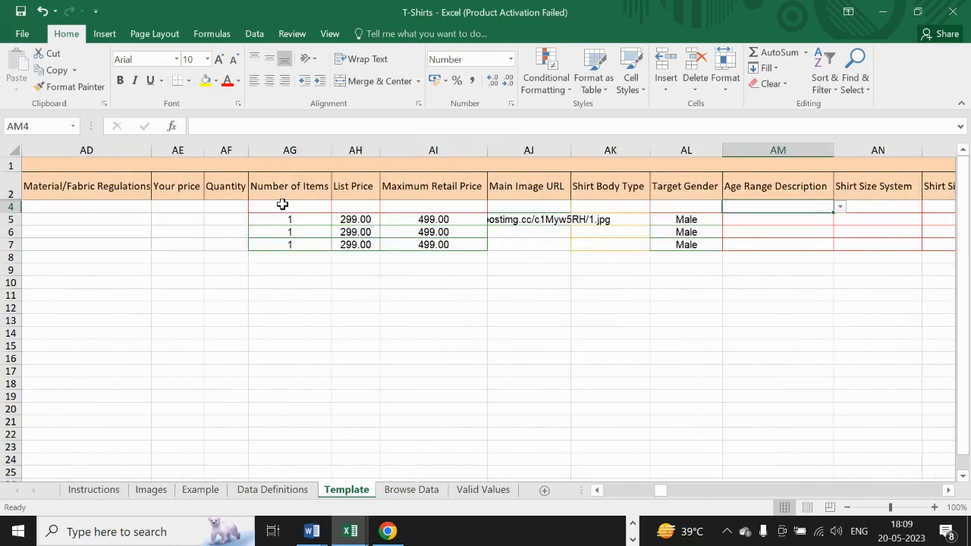
key(Right)
key(Right)
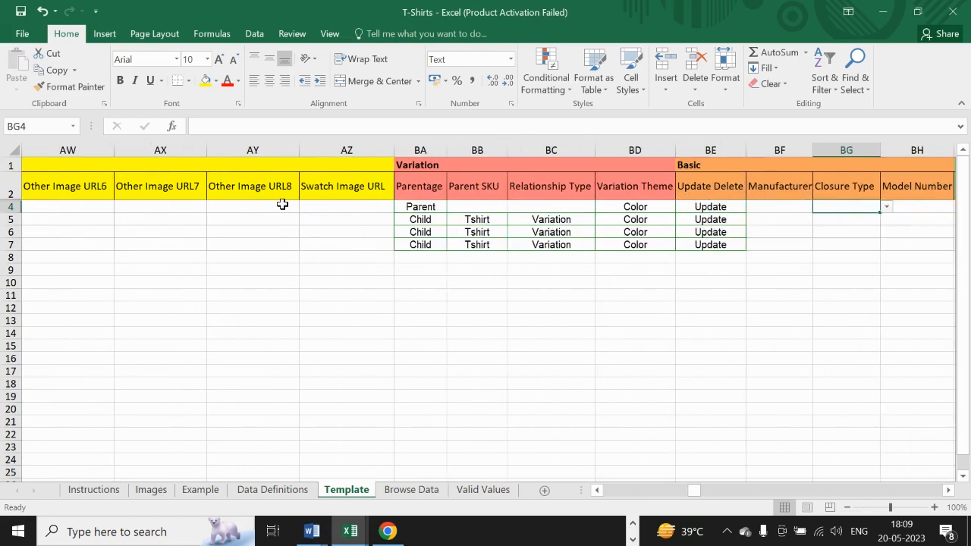
Fill the Main Image URL from AJ5 down to AJ7 for the other child rows
click(384, 235)
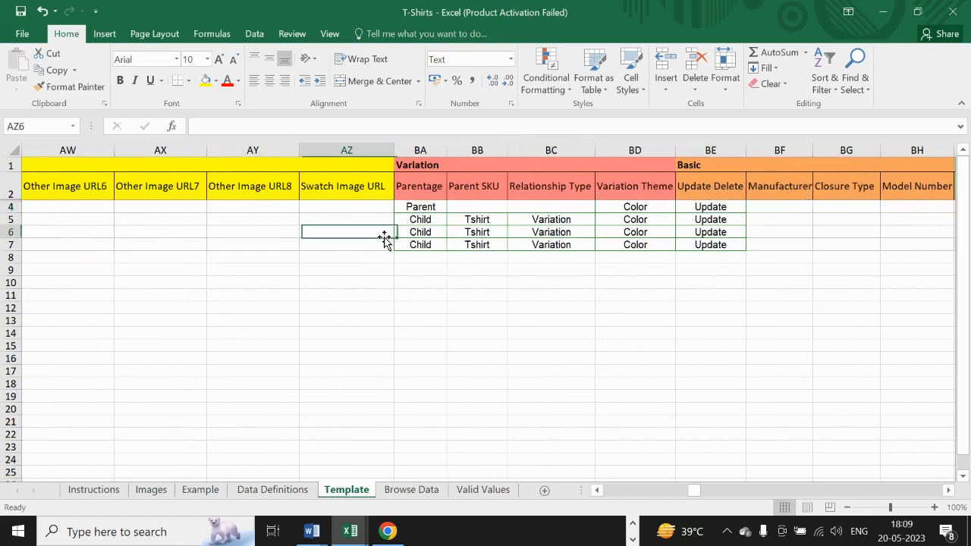
key(Left)
key(Left)
key(Left)
key(Left)
key(Left)
key(Left)
key(Left)
key(Left)
key(Left)
key(Left)
key(Left)
key(Left)
key(Left)
key(Left)
key(Left)
key(Left)
key(Left)
key(Left)
key(Left)
key(Left)
key(Left)
key(Left)
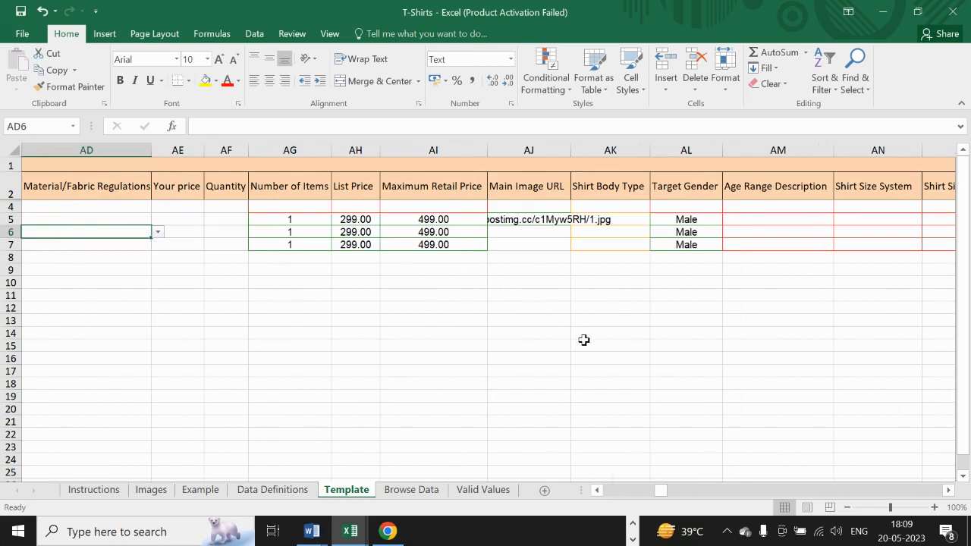
click(561, 219)
double_click(570, 225)
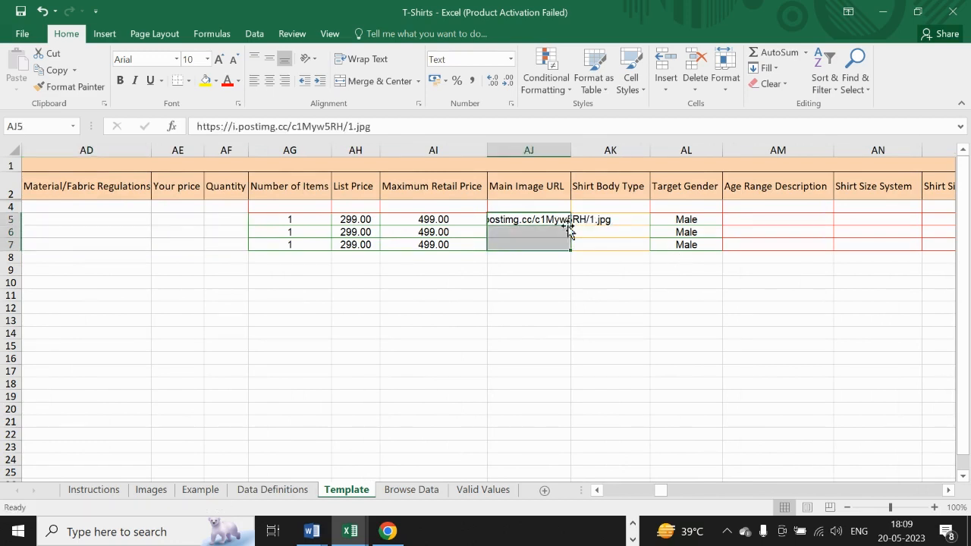
click(529, 234)
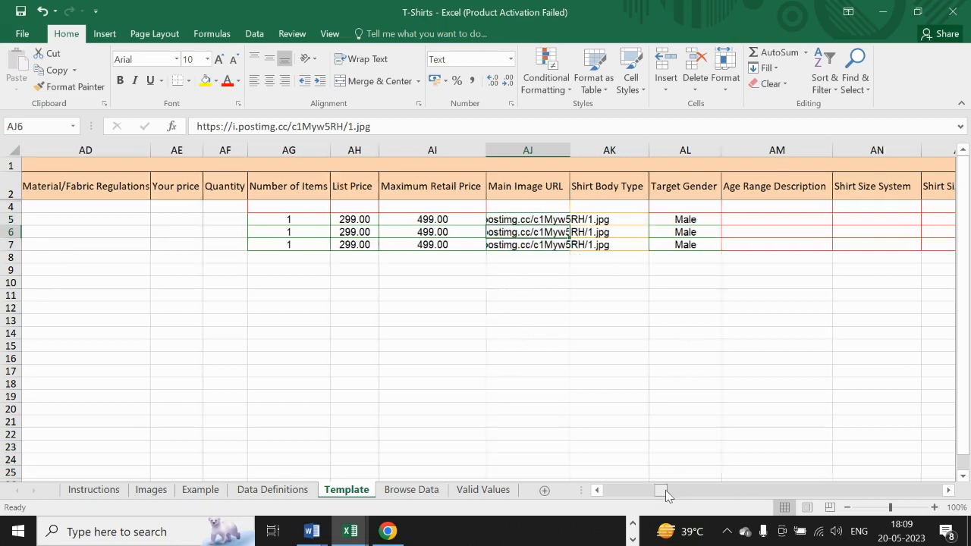
Switch to Chrome and open the Upload Your Spreadsheet page in Amazon Seller Central
drag(662, 491, 487, 430)
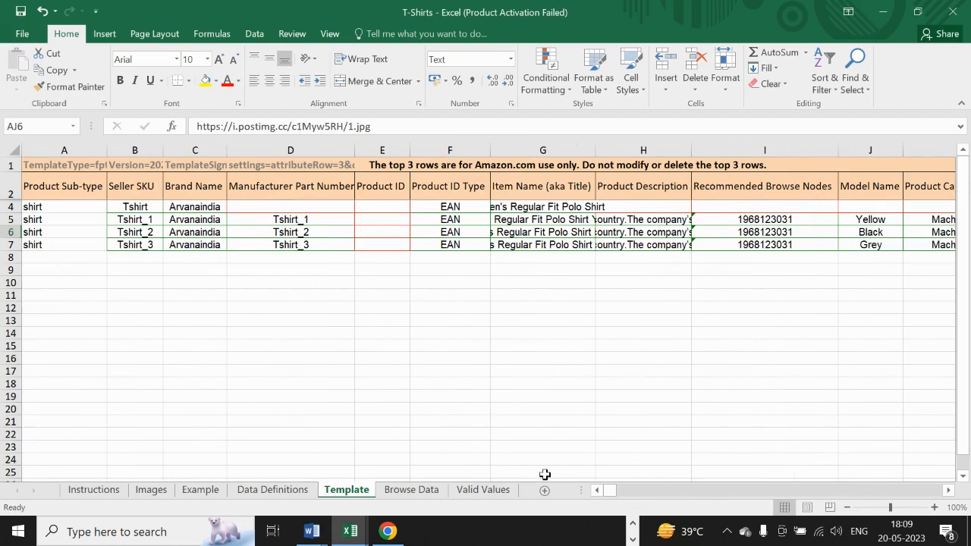
key(alt+Tab)
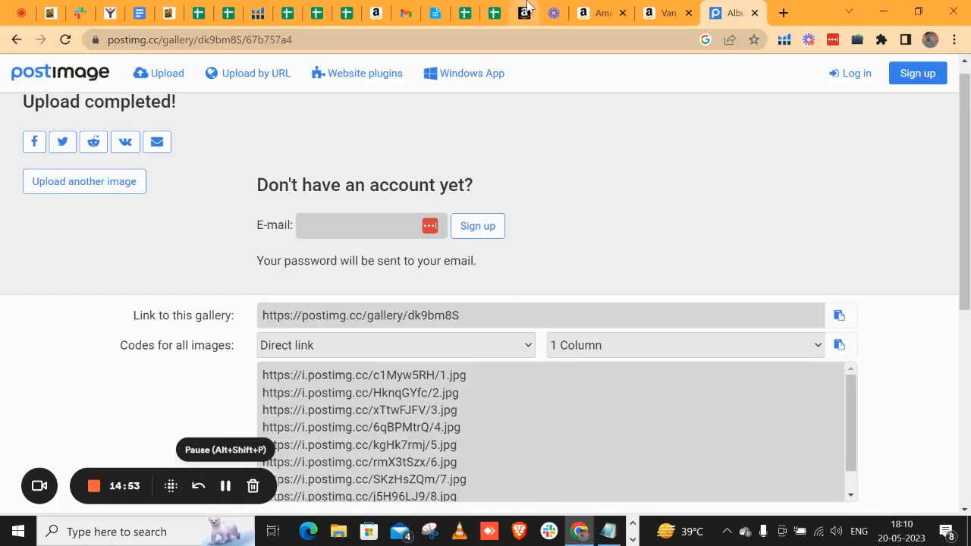
click(523, 13)
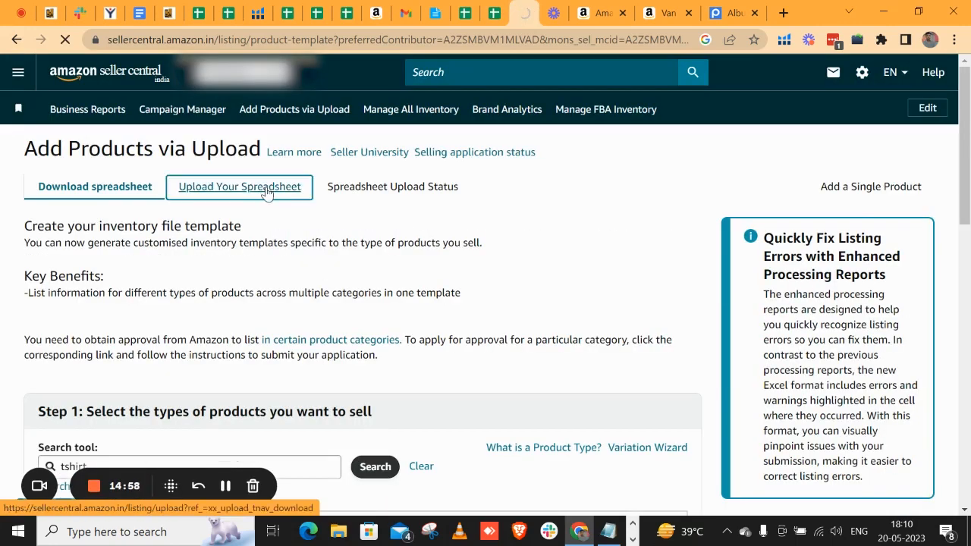
click(266, 192)
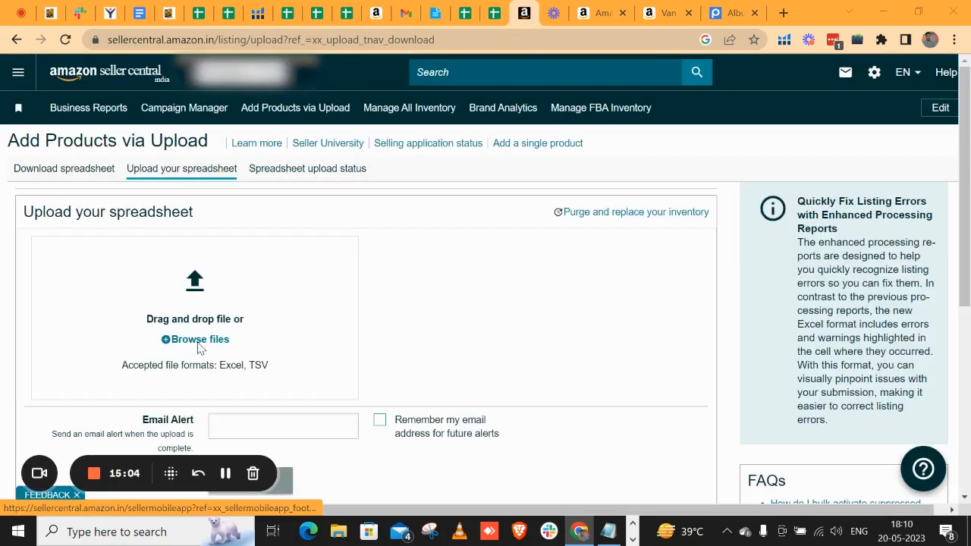
Load the T-Shirts spreadsheet from the Downloads folder for upload and review its validation results and the processing report options
click(199, 341)
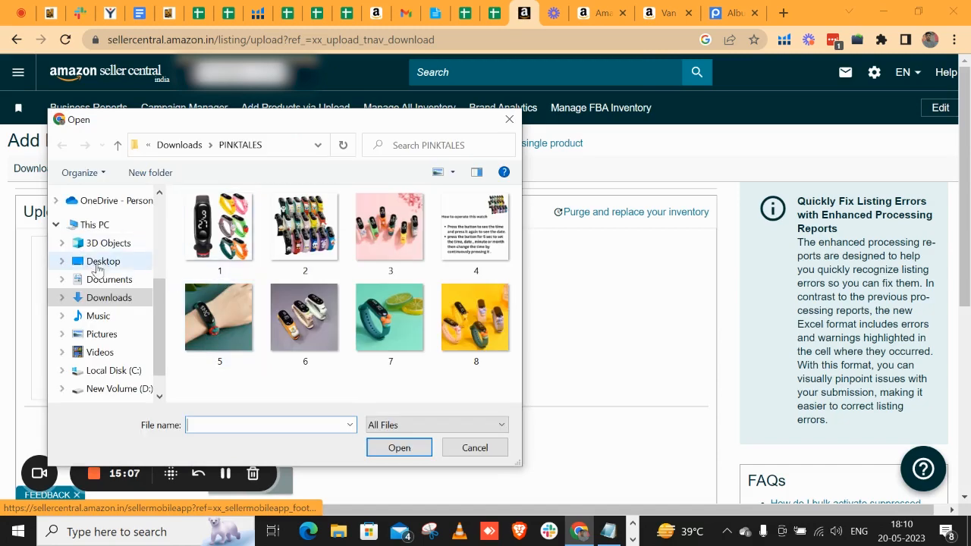
click(106, 298)
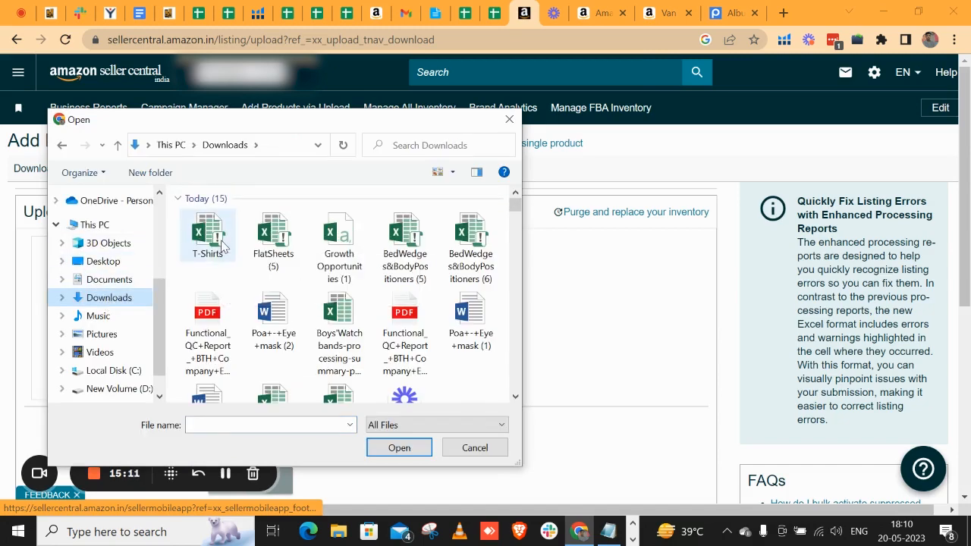
double_click(222, 245)
scroll(366, 327, down, 2)
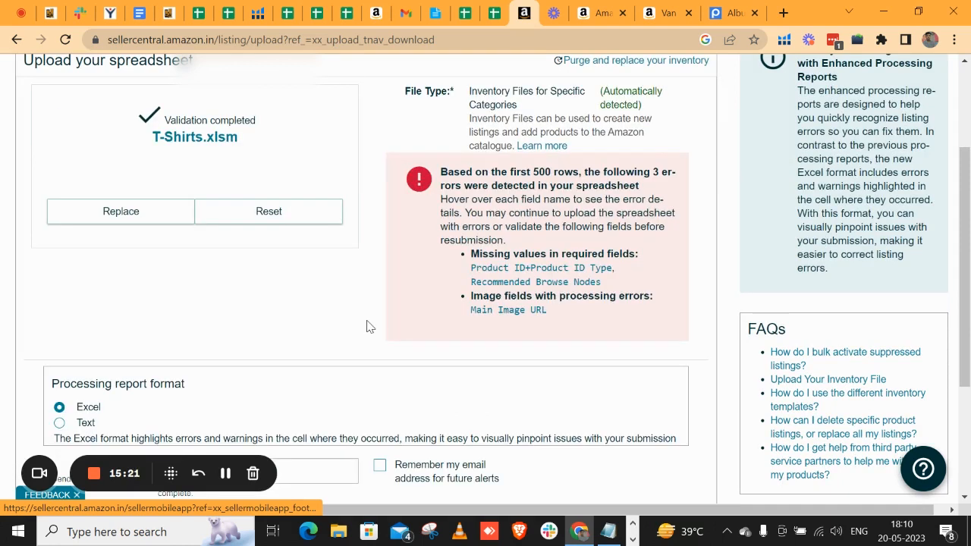
scroll(379, 329, up, 2)
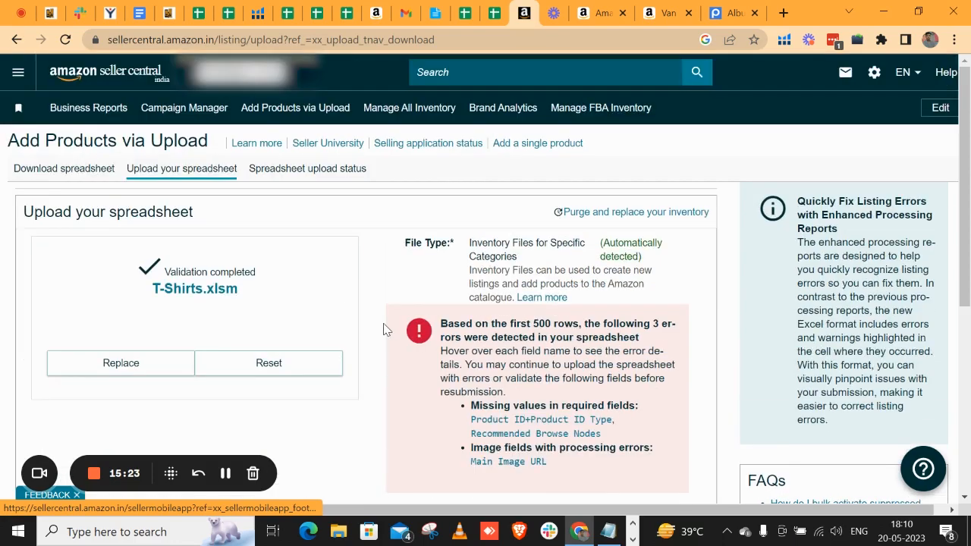
scroll(318, 284, down, 2)
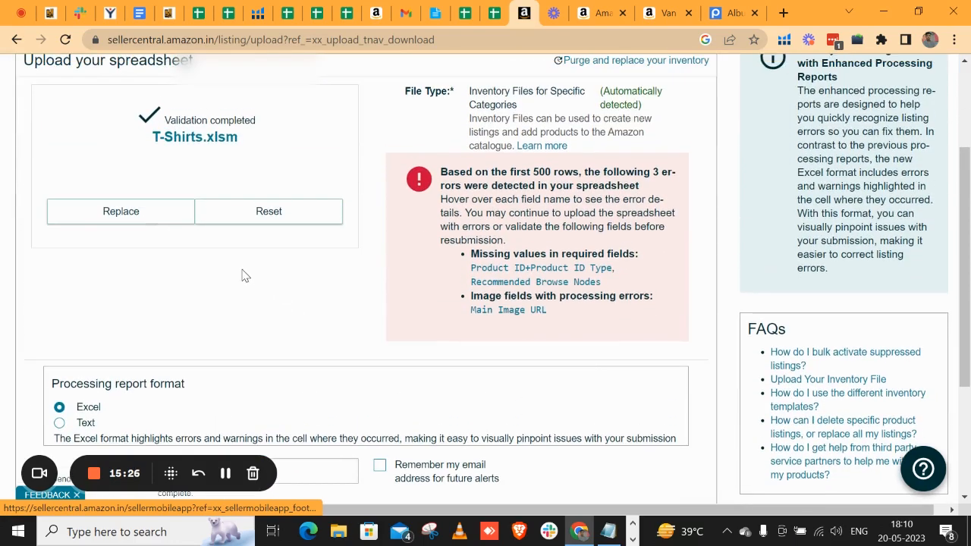
scroll(401, 289, down, 3)
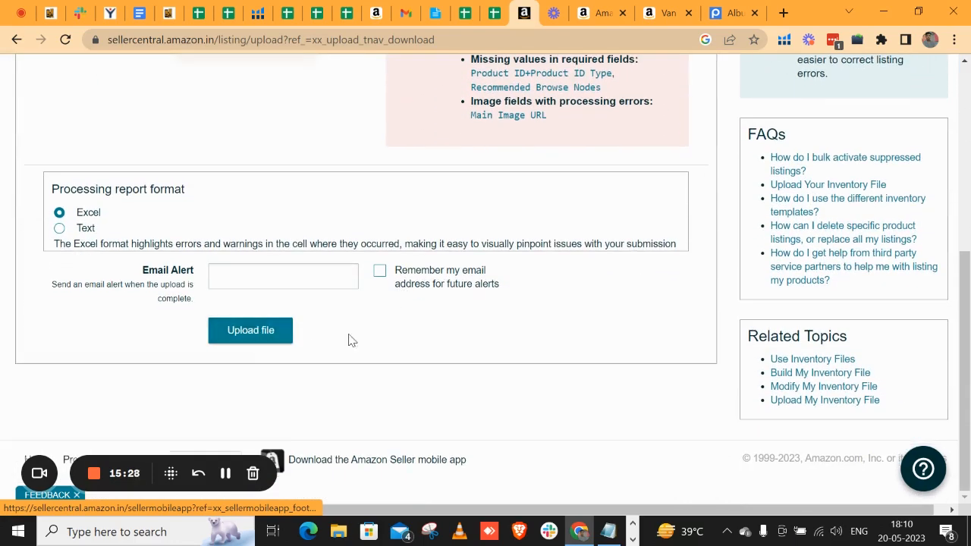
Open the spreadsheet upload status page and check the status and successful/submitted records of the most recent Boys'Watchbands file
scroll(357, 338, up, 4)
click(314, 126)
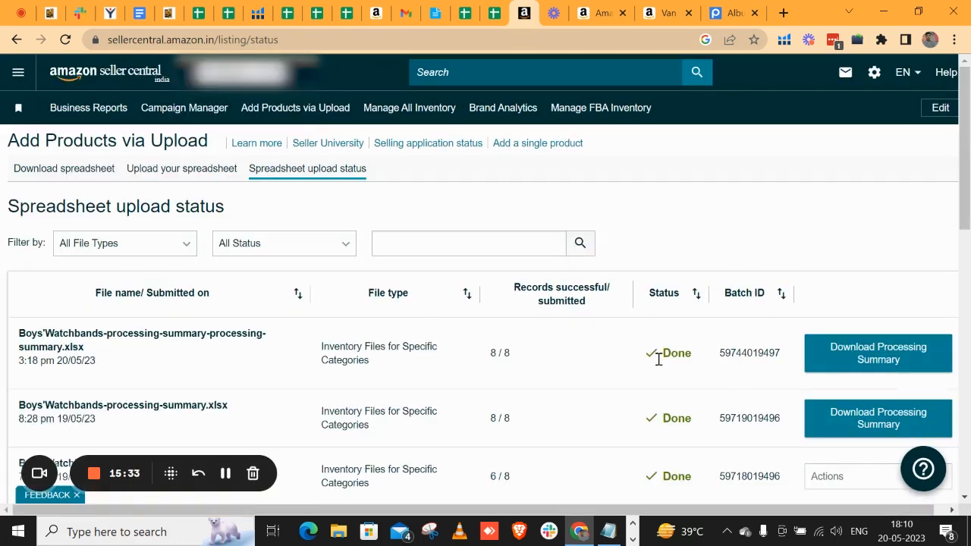
drag(646, 356, 692, 356)
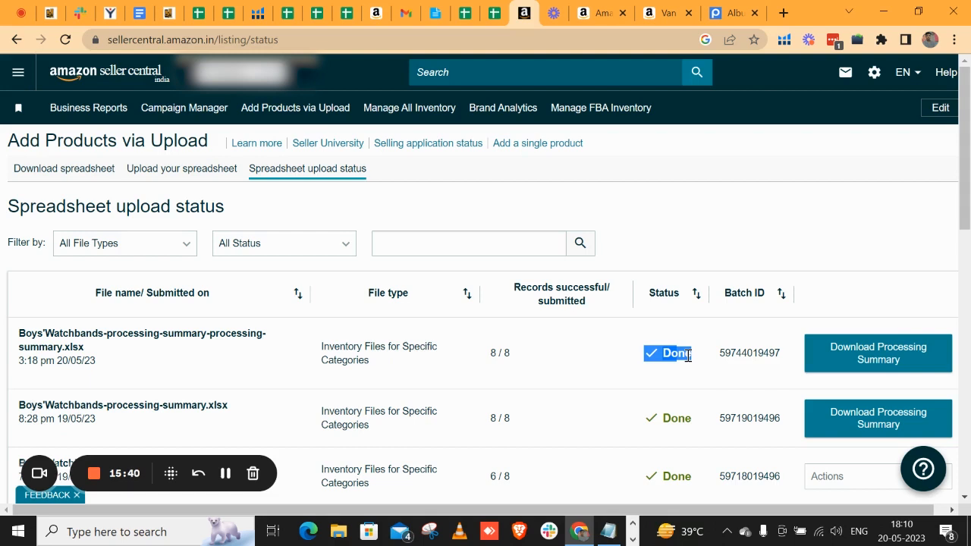
double_click(507, 354)
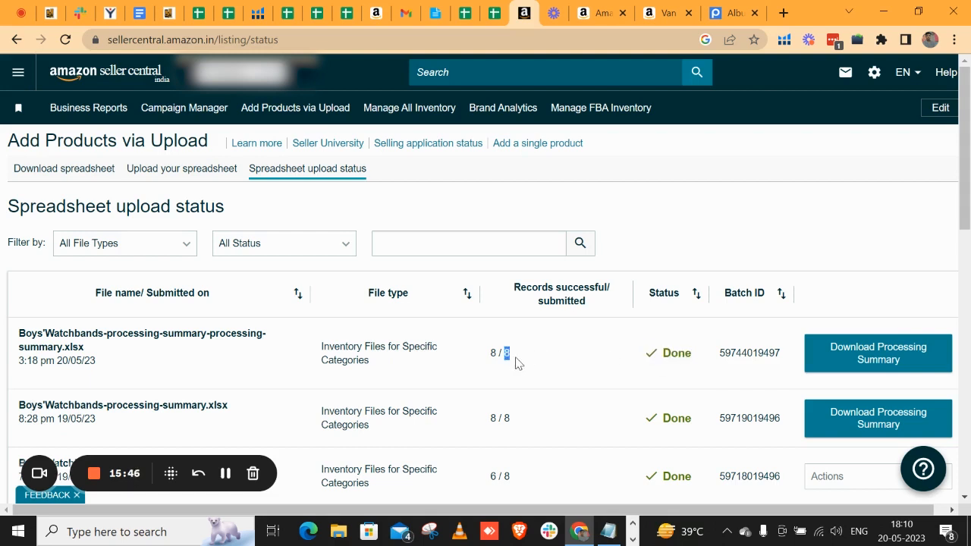
double_click(507, 353)
drag(497, 354, 491, 355)
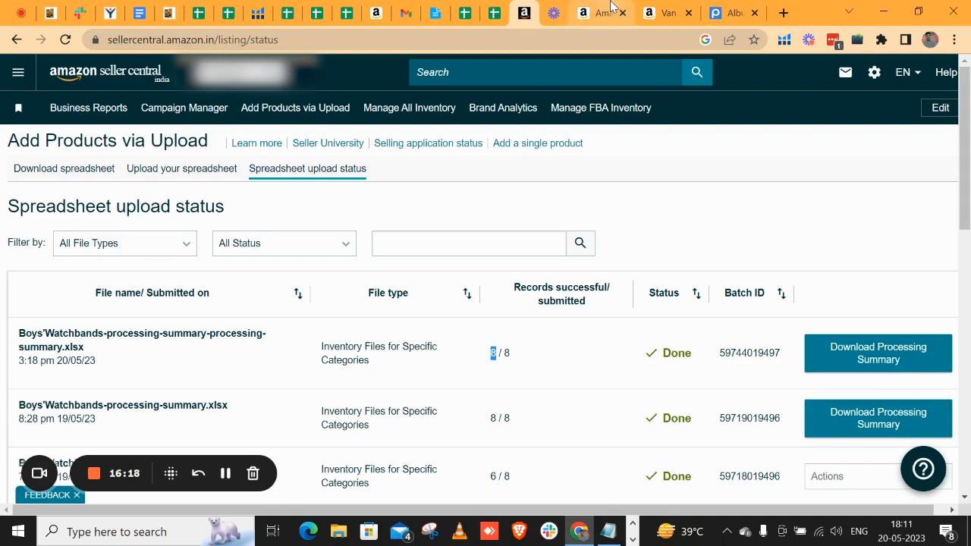
Open the Manage Inventory page in Seller Central
click(578, 12)
click(524, 12)
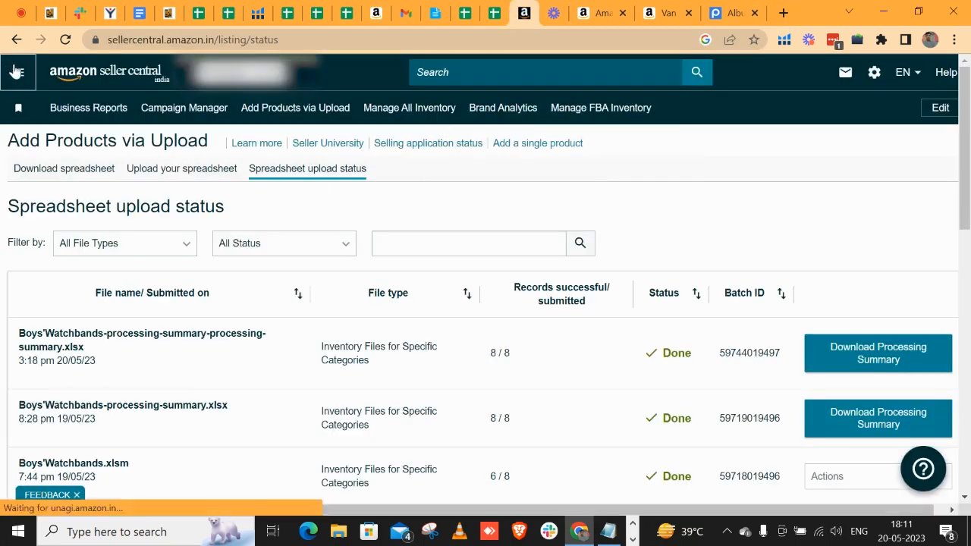
click(13, 71)
mouse_move(51, 141)
click(254, 151)
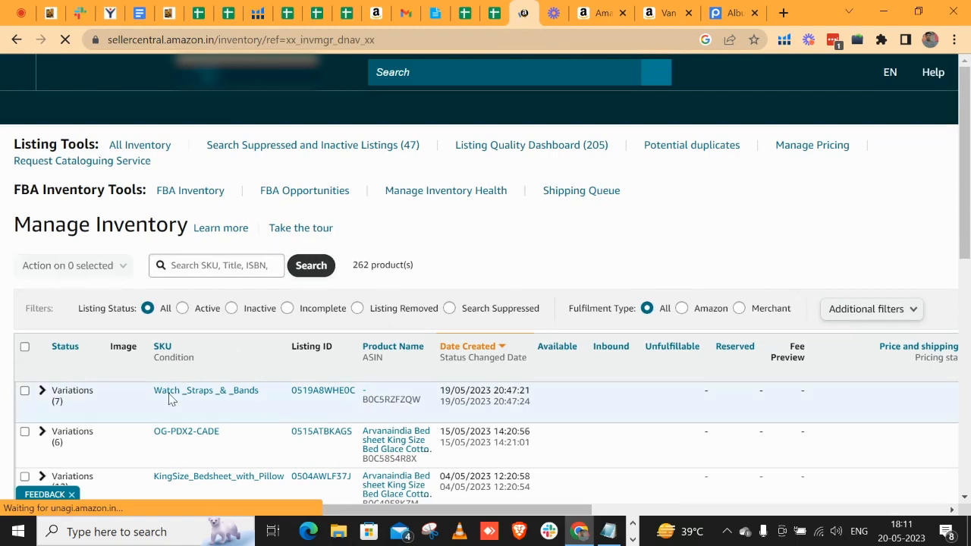
Expand the Watch _Straps _& _Bands variations and view the Amazon product page of the pack of 24
click(43, 391)
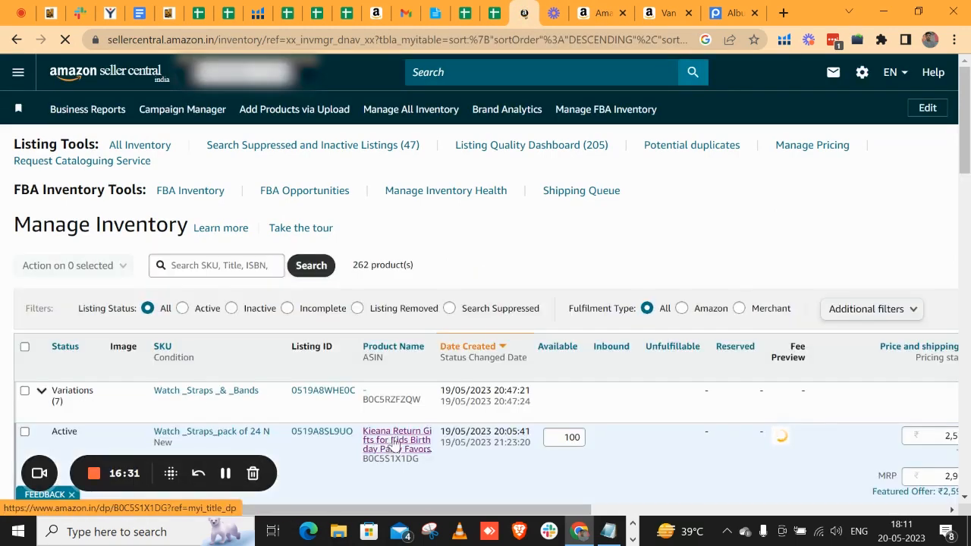
scroll(387, 444, down, 2)
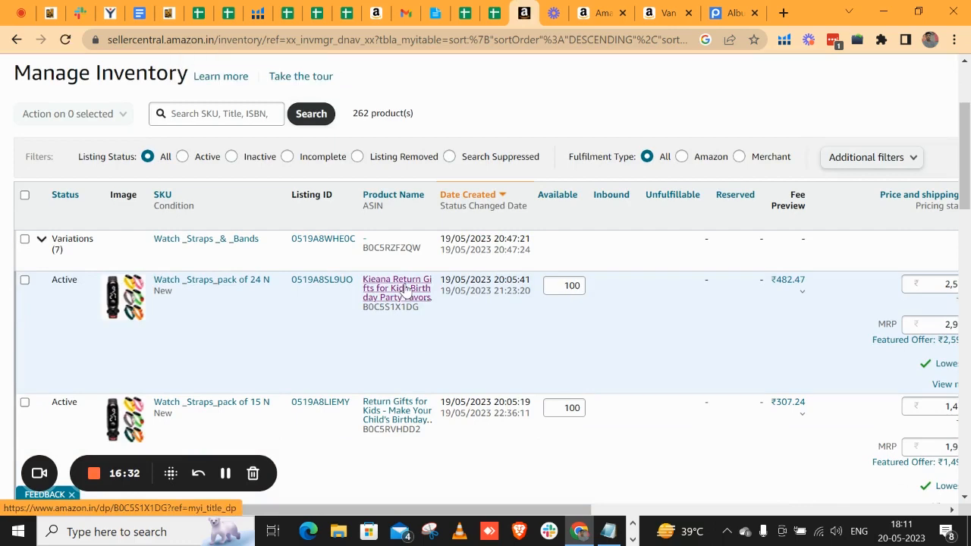
click(403, 293)
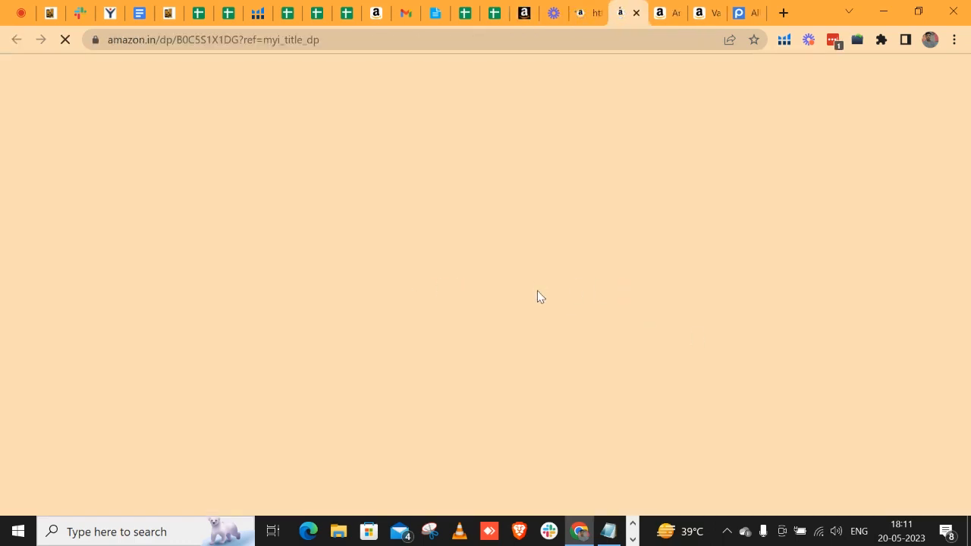
scroll(667, 315, down, 1)
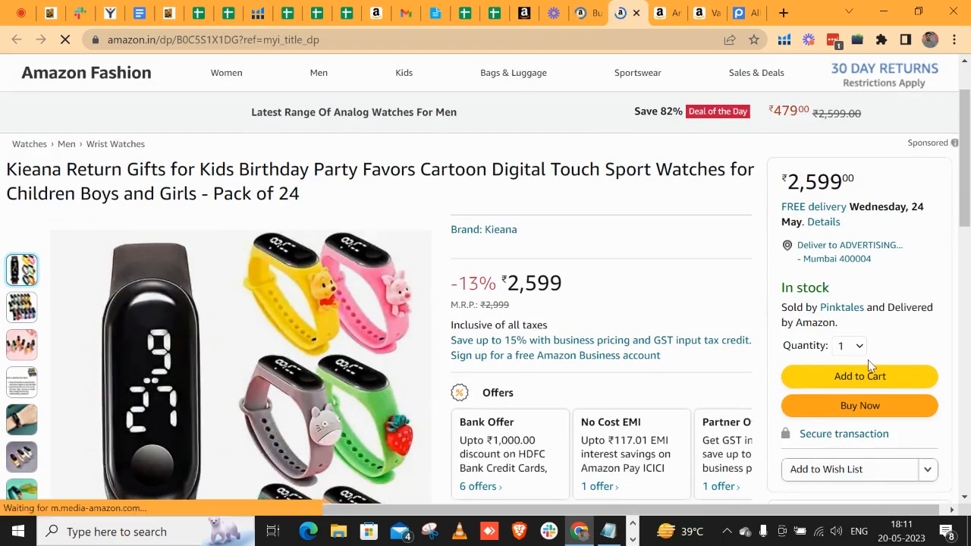
scroll(658, 347, up, 1)
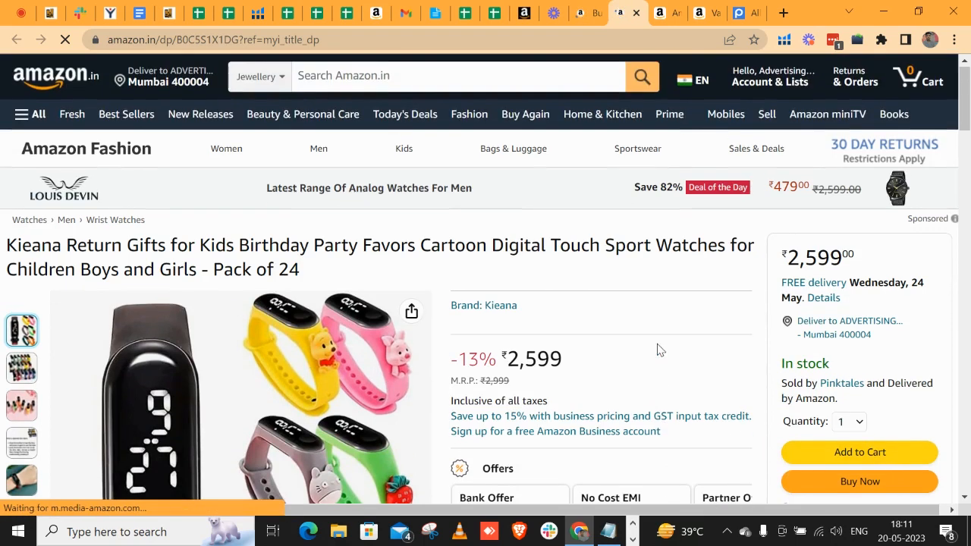
Return from the product page to the Manage Inventory page in Seller Central
click(553, 13)
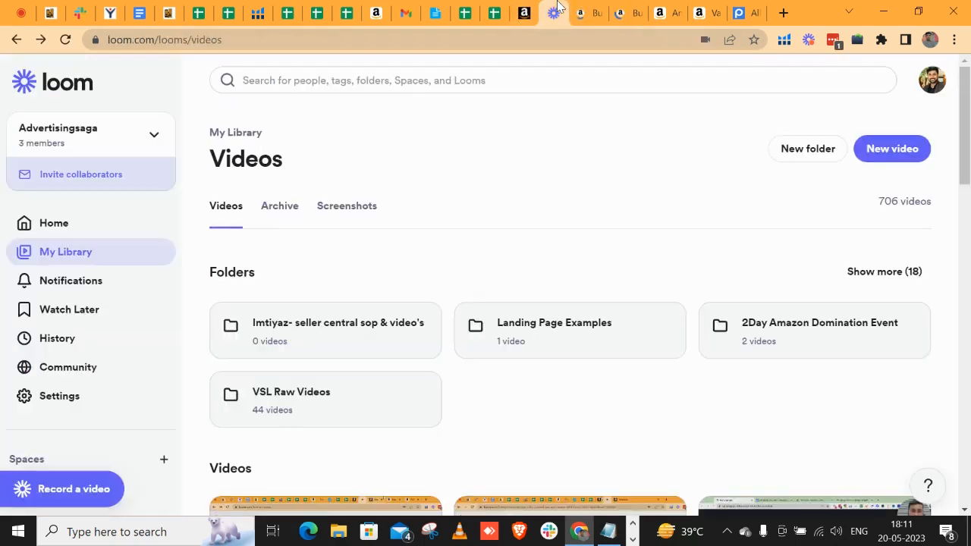
click(605, 7)
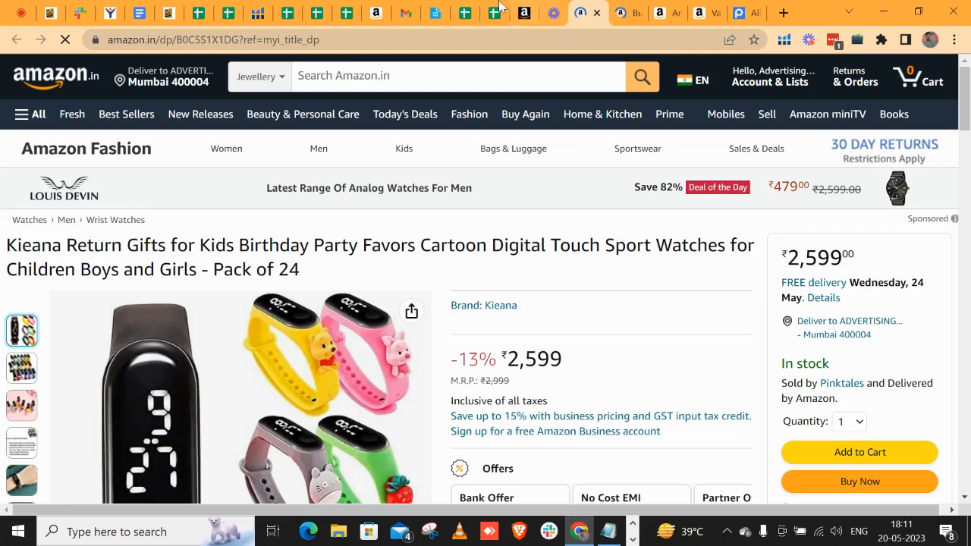
click(524, 13)
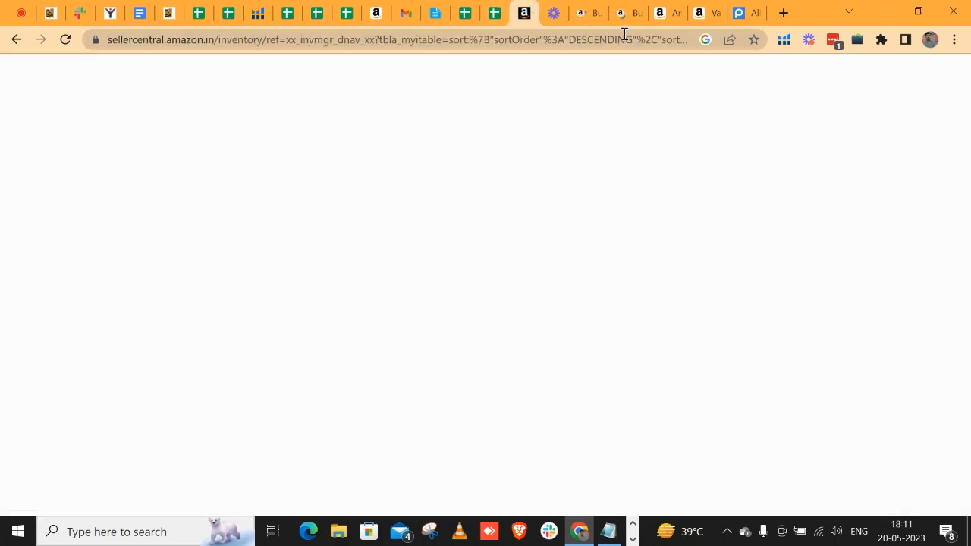